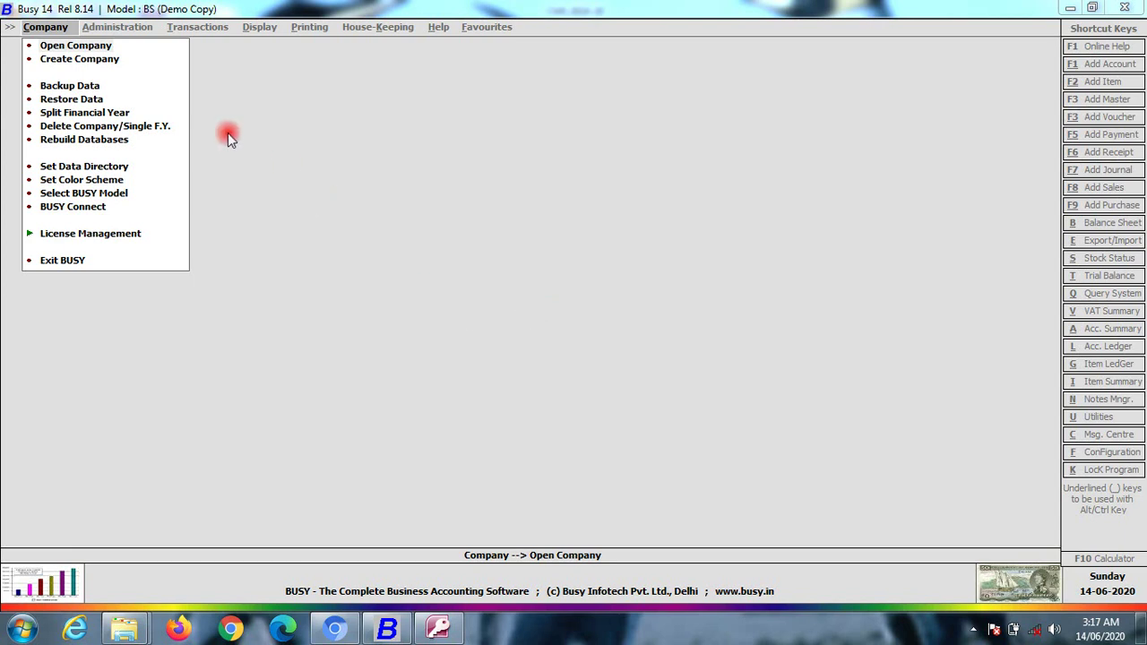
# Open the Office Junction company and sign in with the user name and the account password.
pyautogui.click(72, 47)
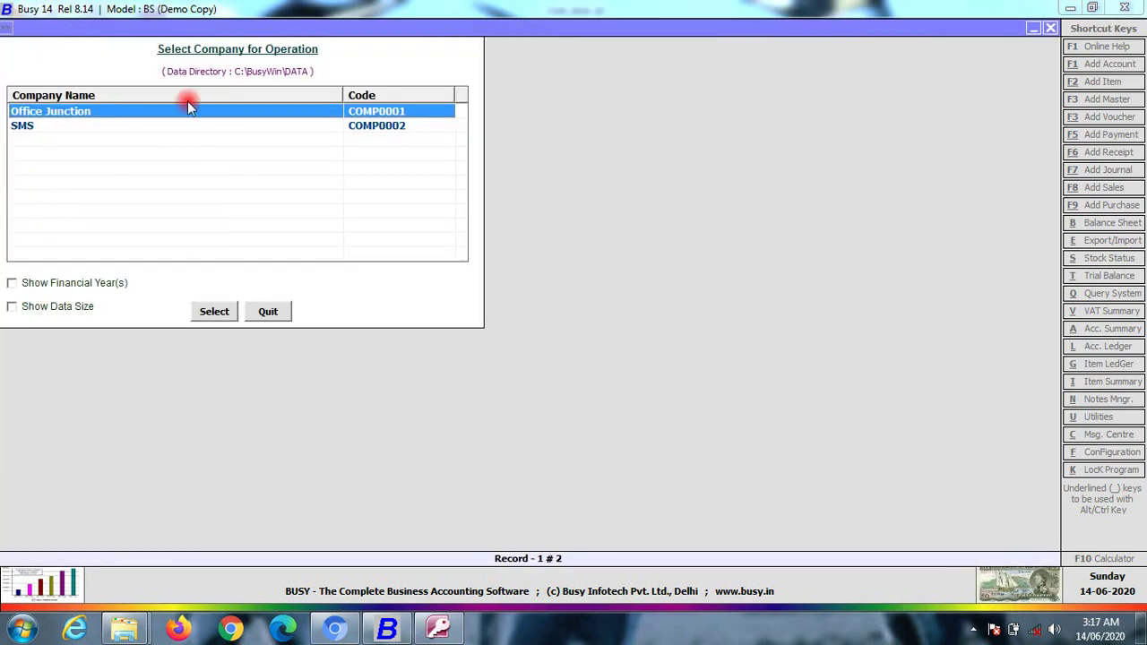
pyautogui.click(215, 312)
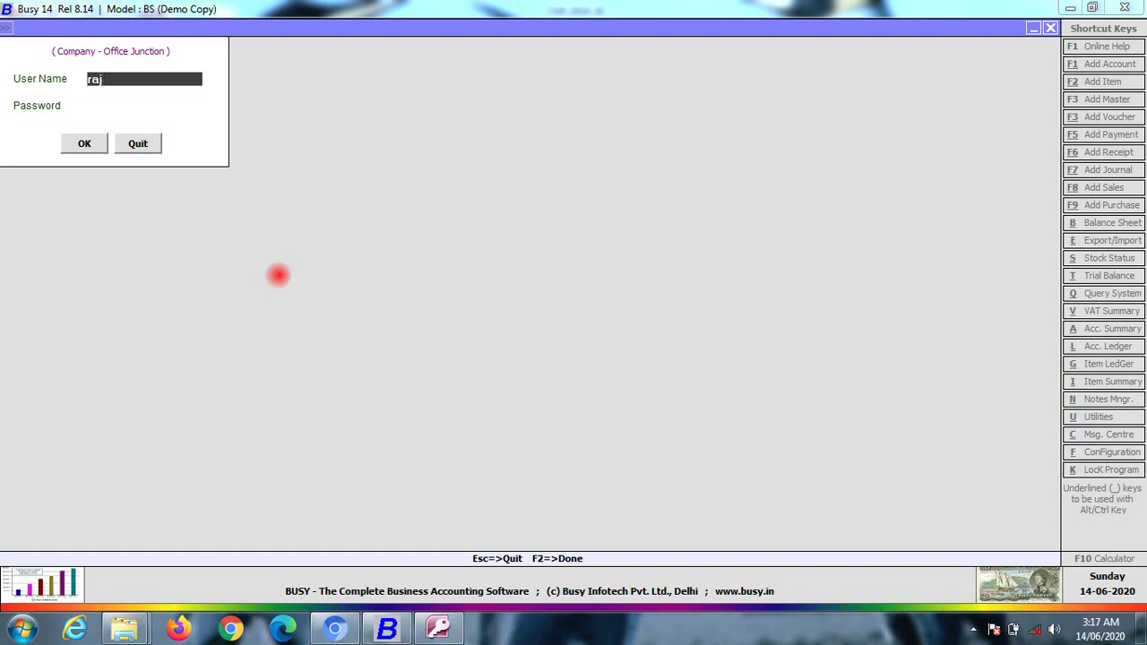
pyautogui.press('Return')
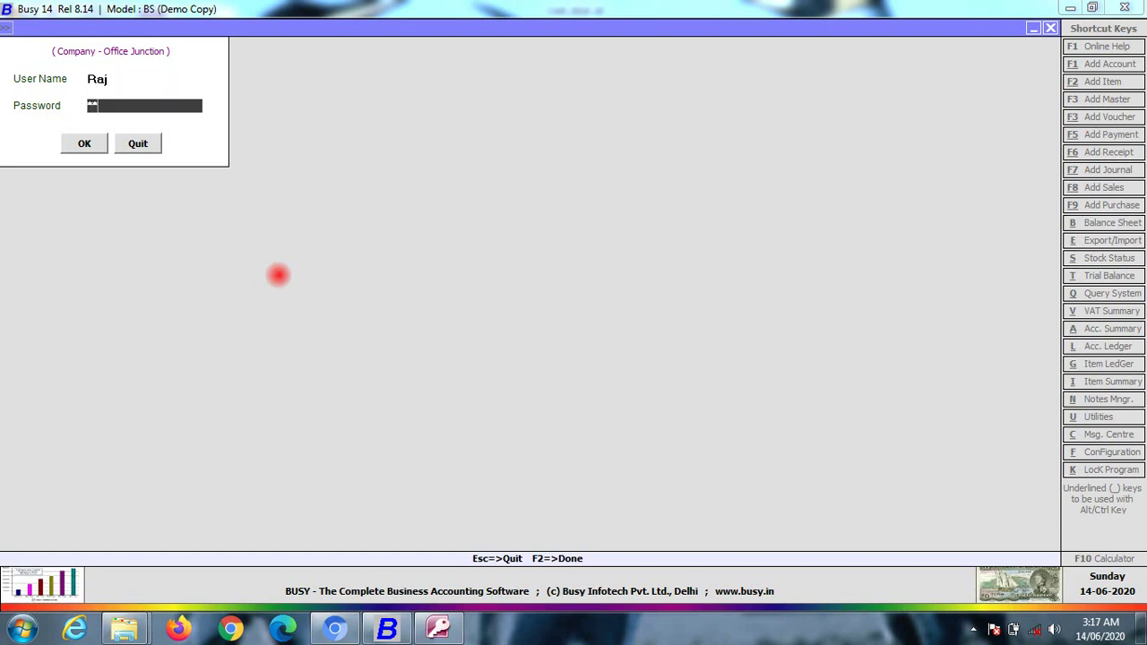
pyautogui.press('Return')
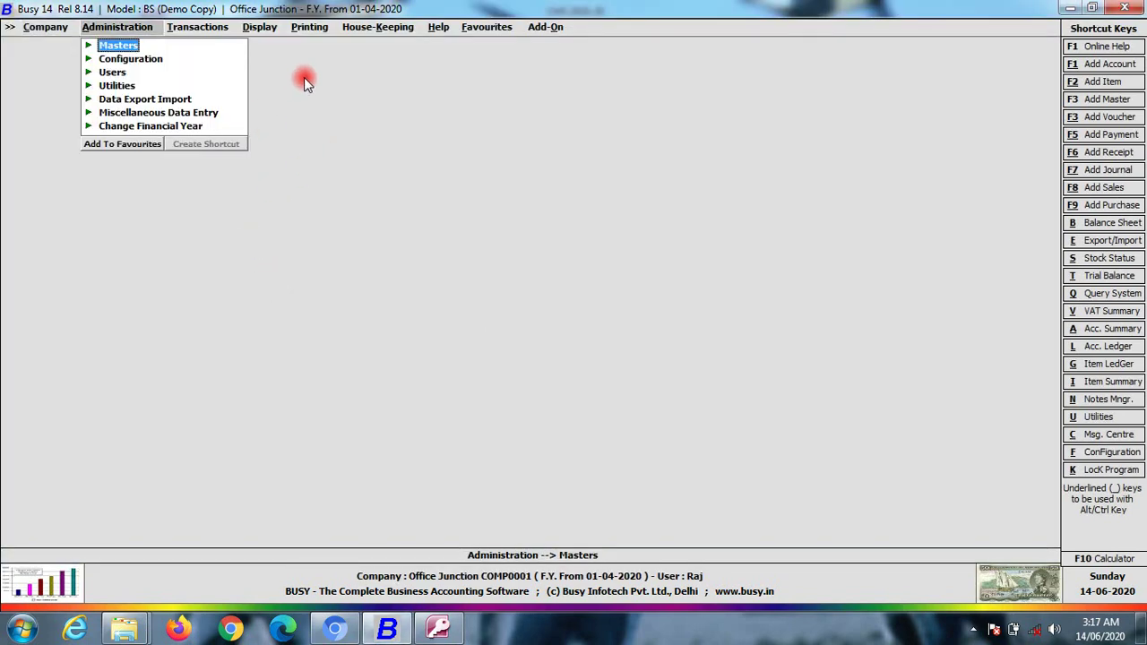
# View the month-wise Horizontal (Standard) balance sheet with the default options, and close it.
pyautogui.click(264, 31)
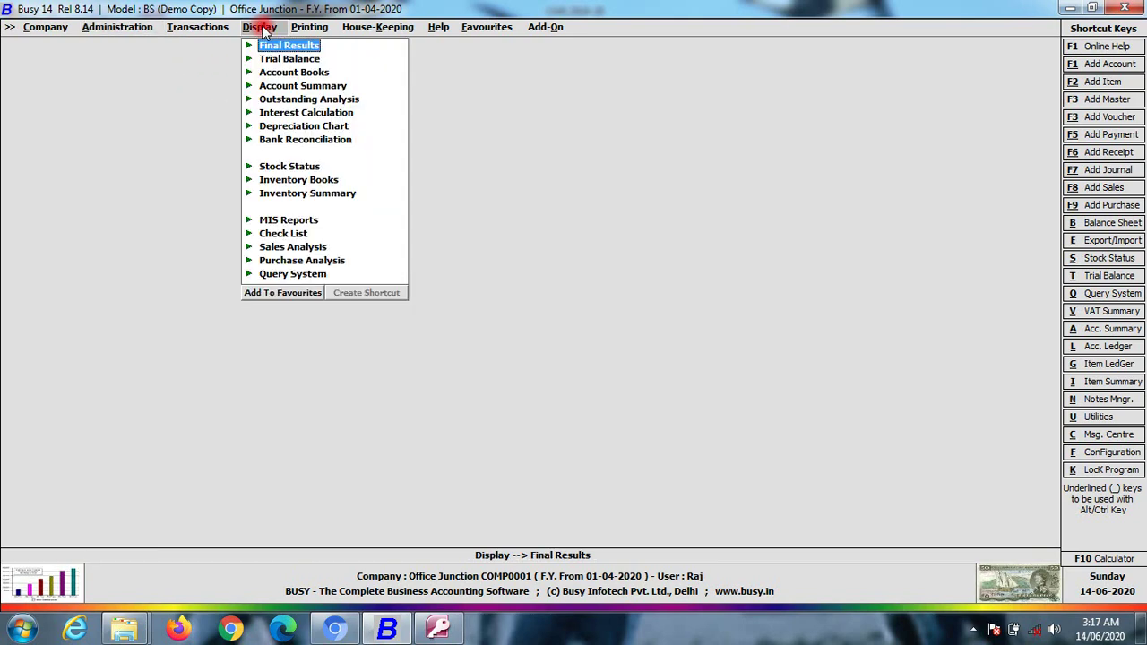
pyautogui.click(285, 46)
pyautogui.click(333, 60)
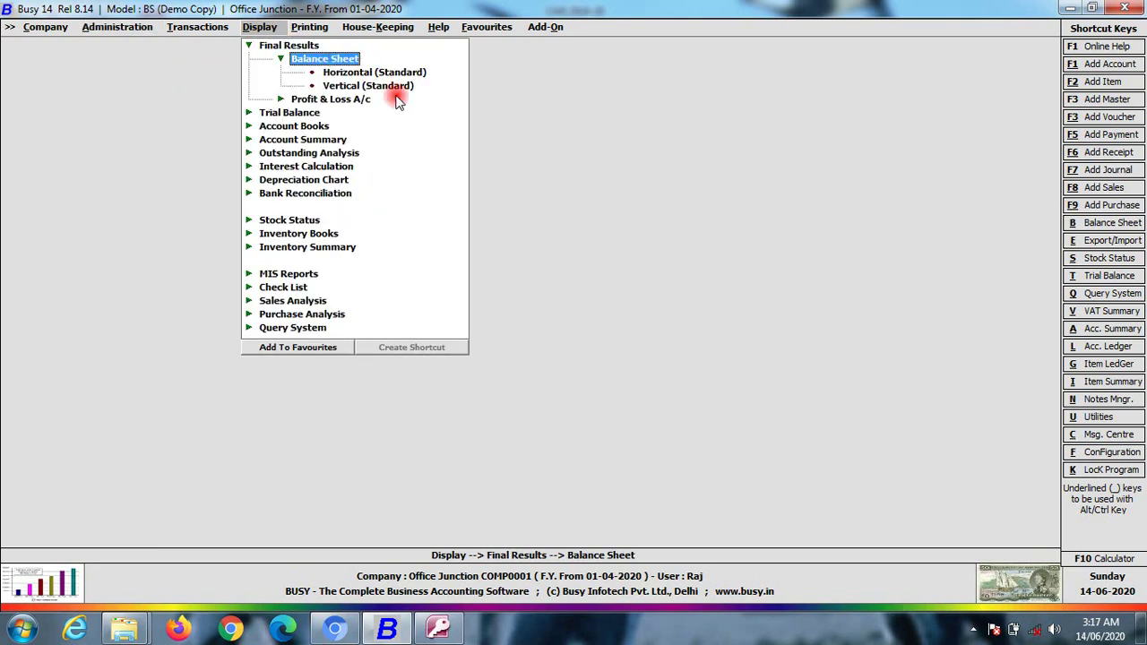
pyautogui.click(368, 78)
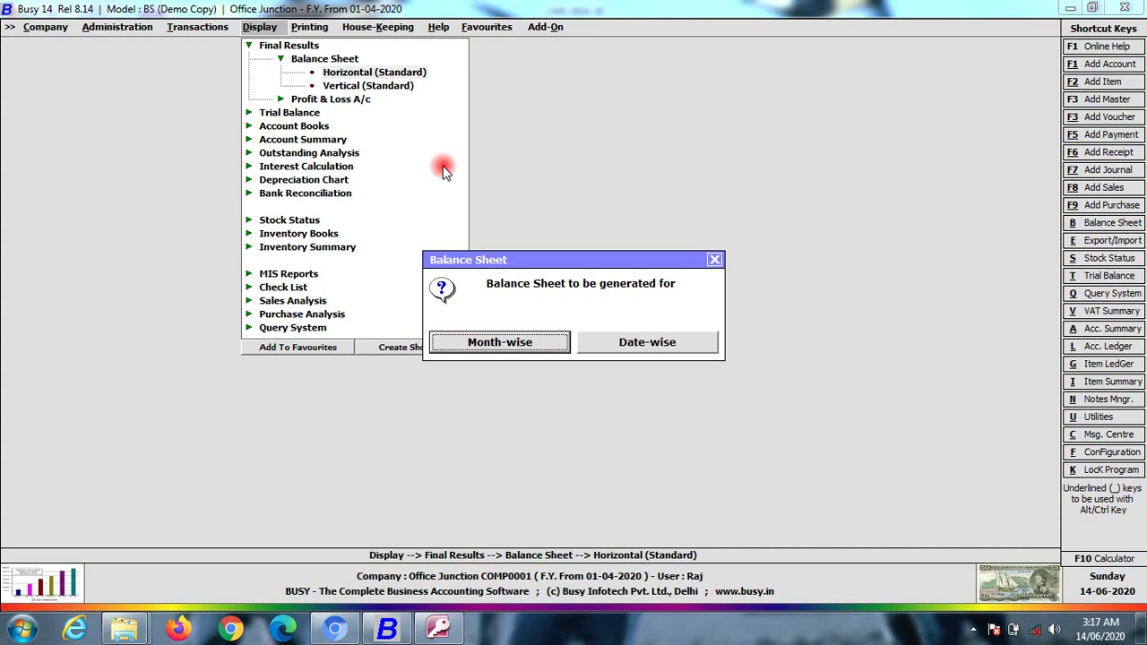
pyautogui.click(502, 346)
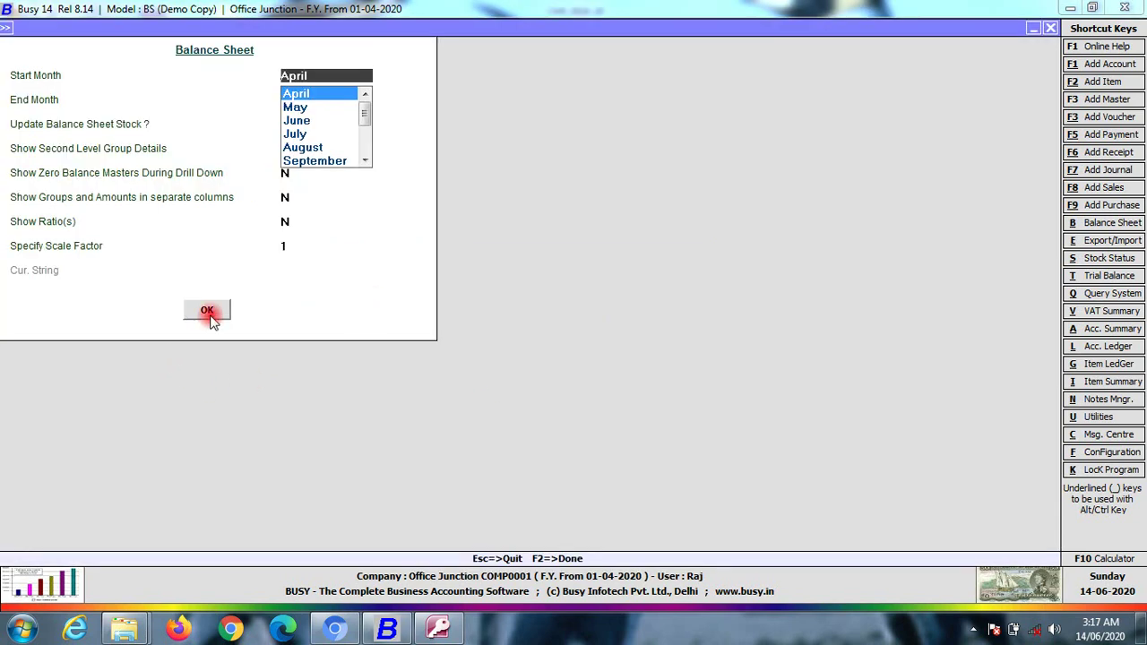
pyautogui.click(207, 312)
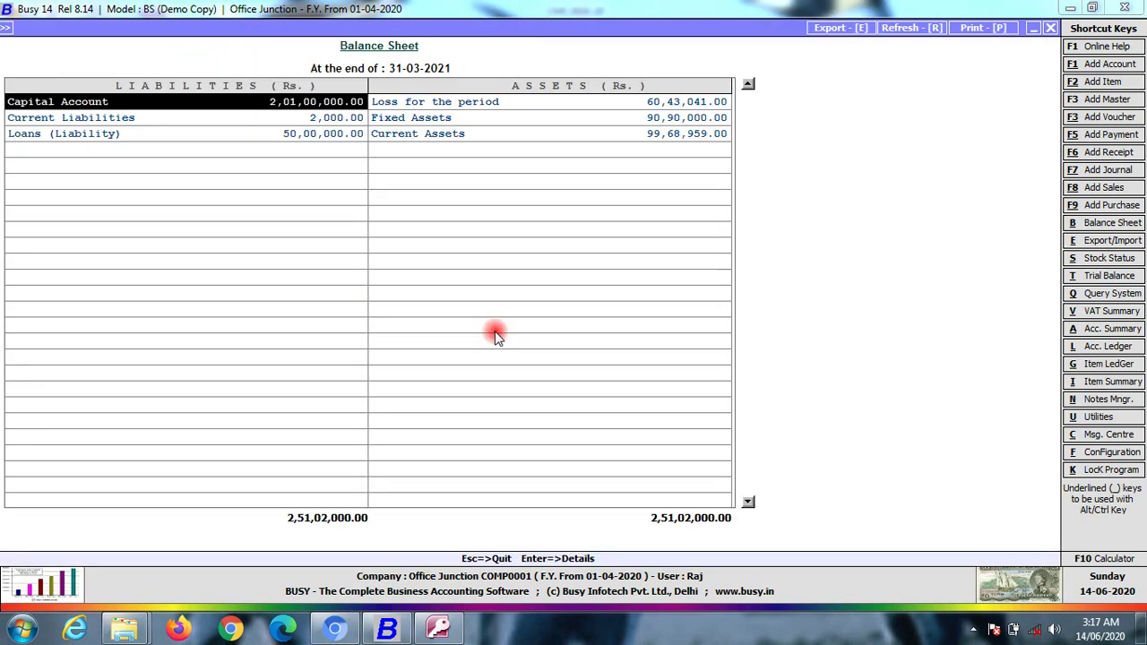
pyautogui.press('Escape')
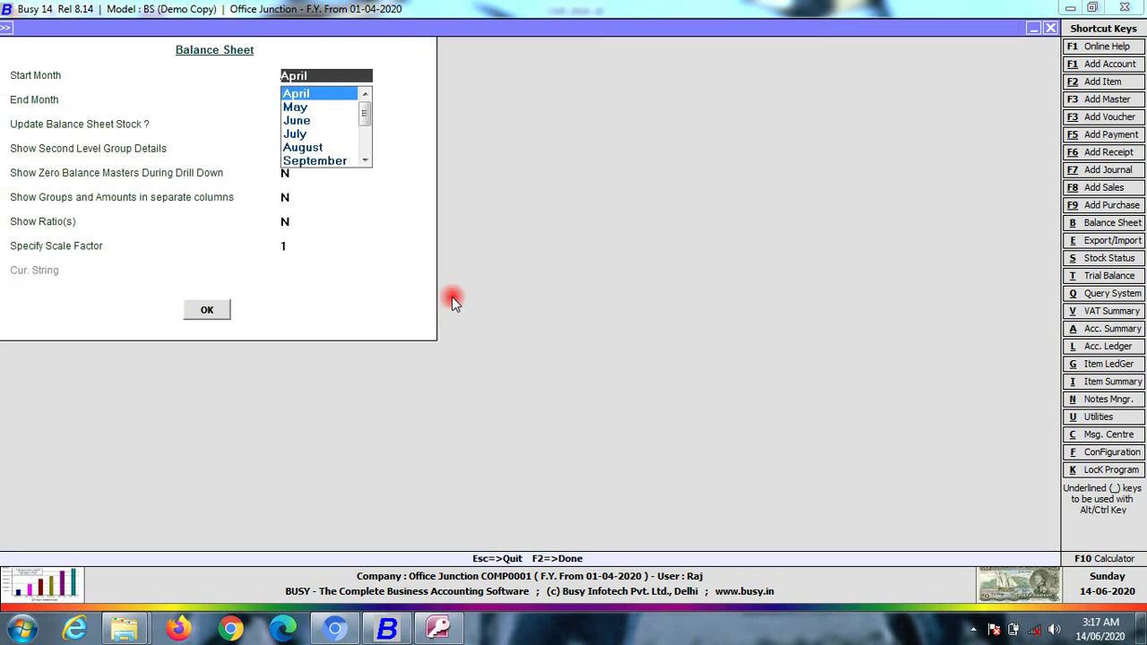
pyautogui.press('Escape')
pyautogui.press('Escape')
pyautogui.press('Left')
pyautogui.click(309, 27)
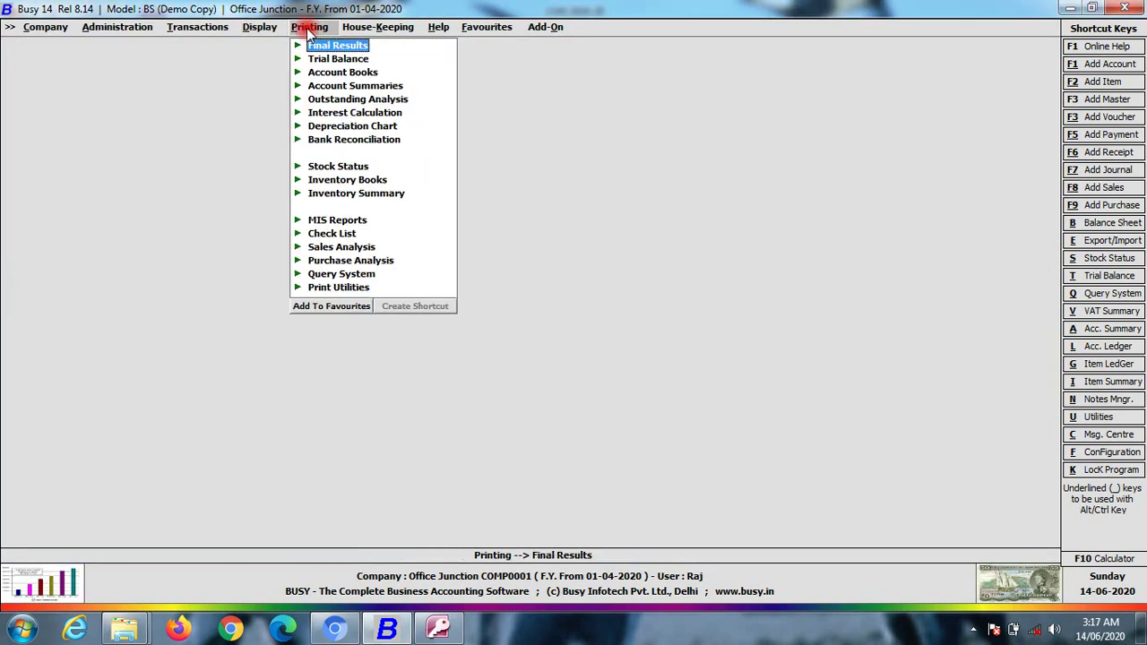
pyautogui.click(338, 47)
pyautogui.click(373, 57)
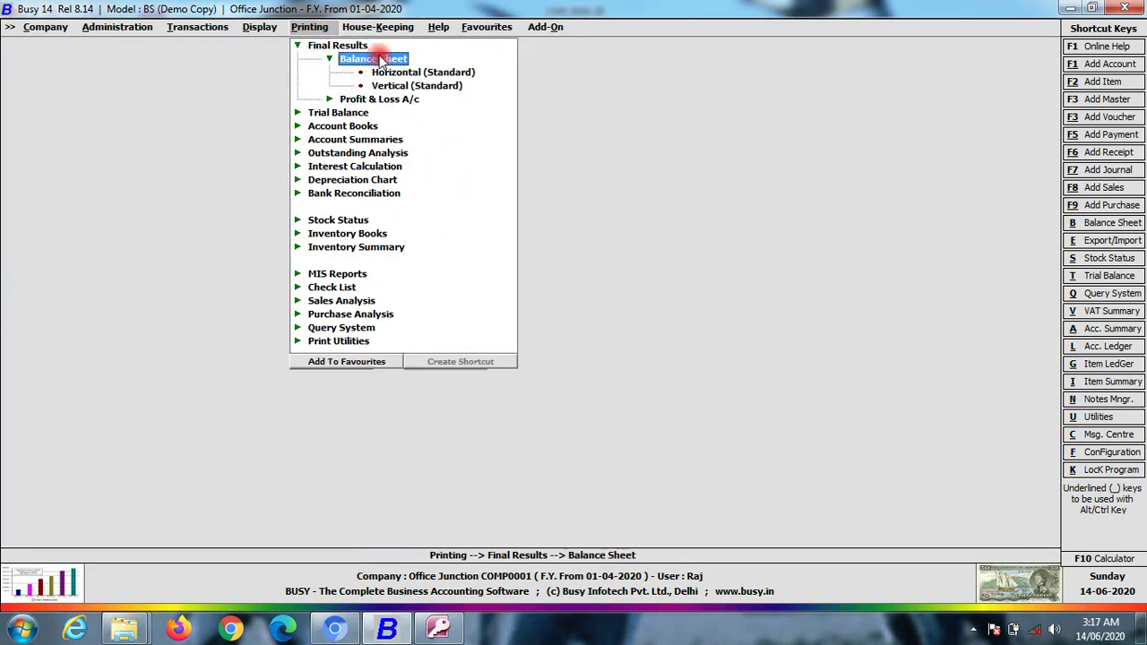
pyautogui.click(430, 71)
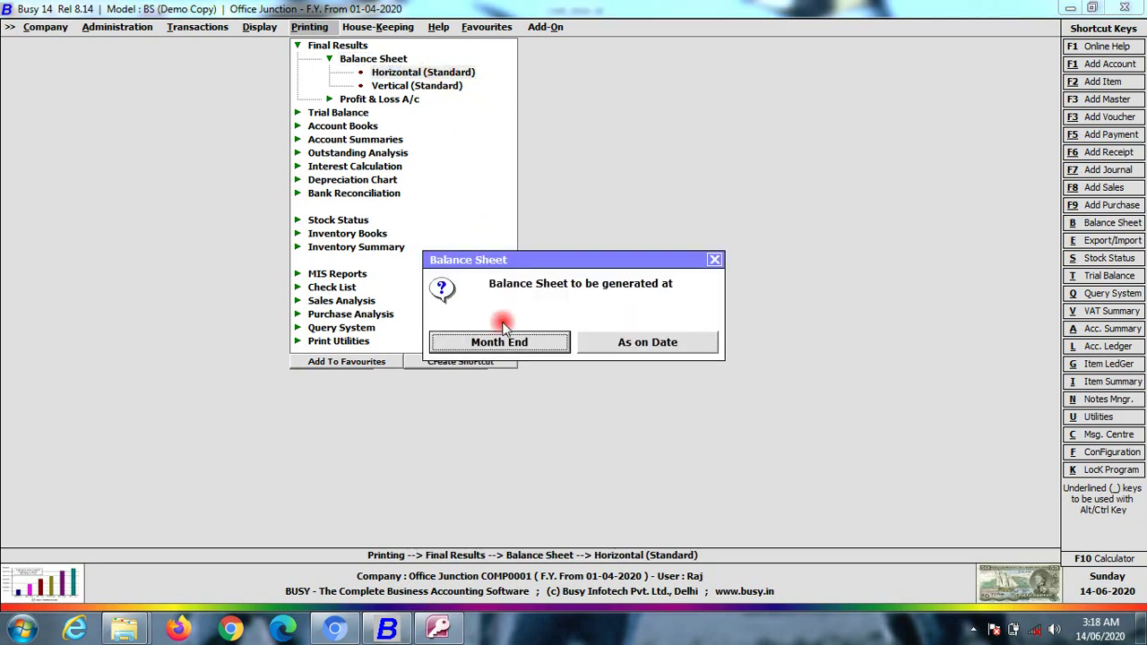
pyautogui.click(504, 344)
pyautogui.click(76, 118)
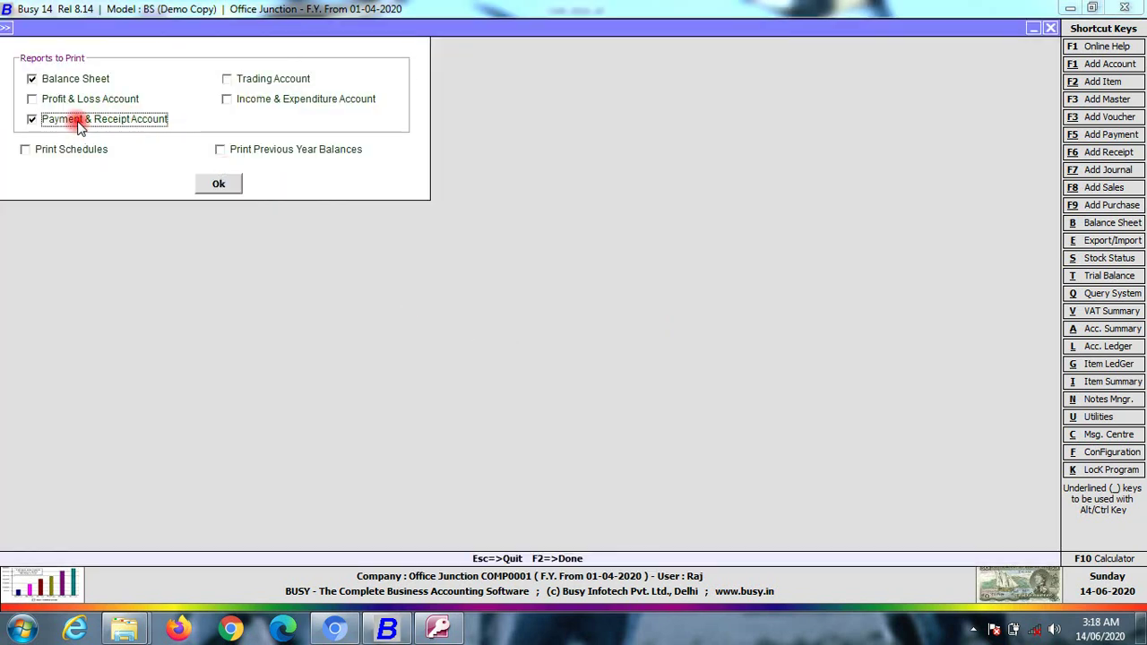
pyautogui.click(66, 81)
pyautogui.click(71, 100)
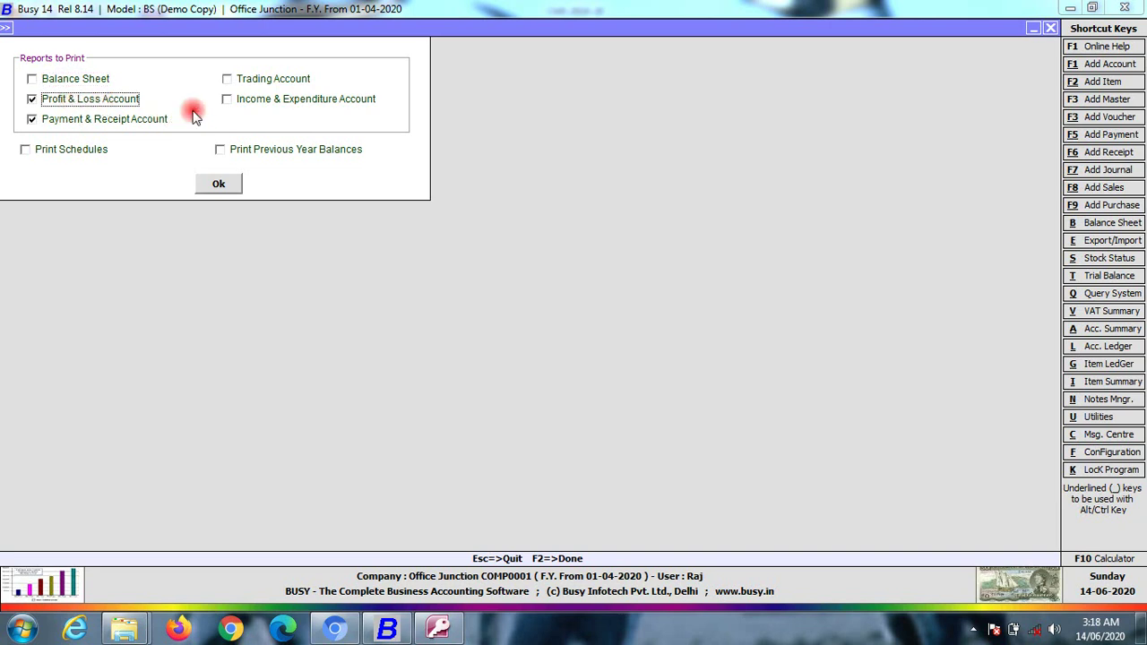
pyautogui.click(247, 80)
pyautogui.click(251, 101)
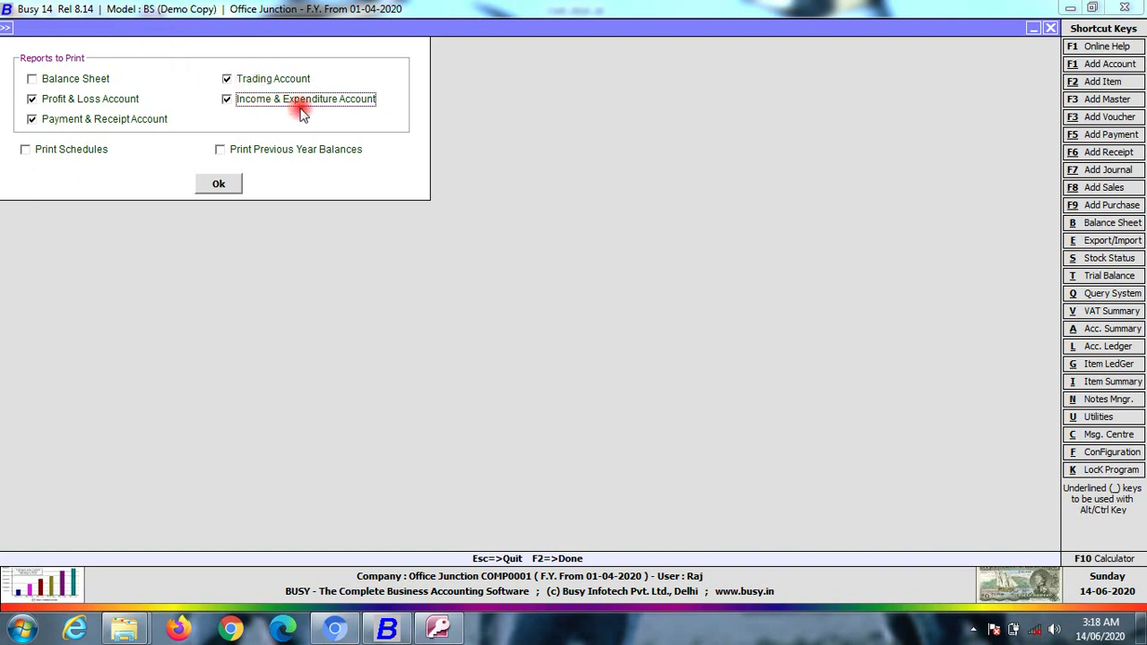
pyautogui.press('Escape')
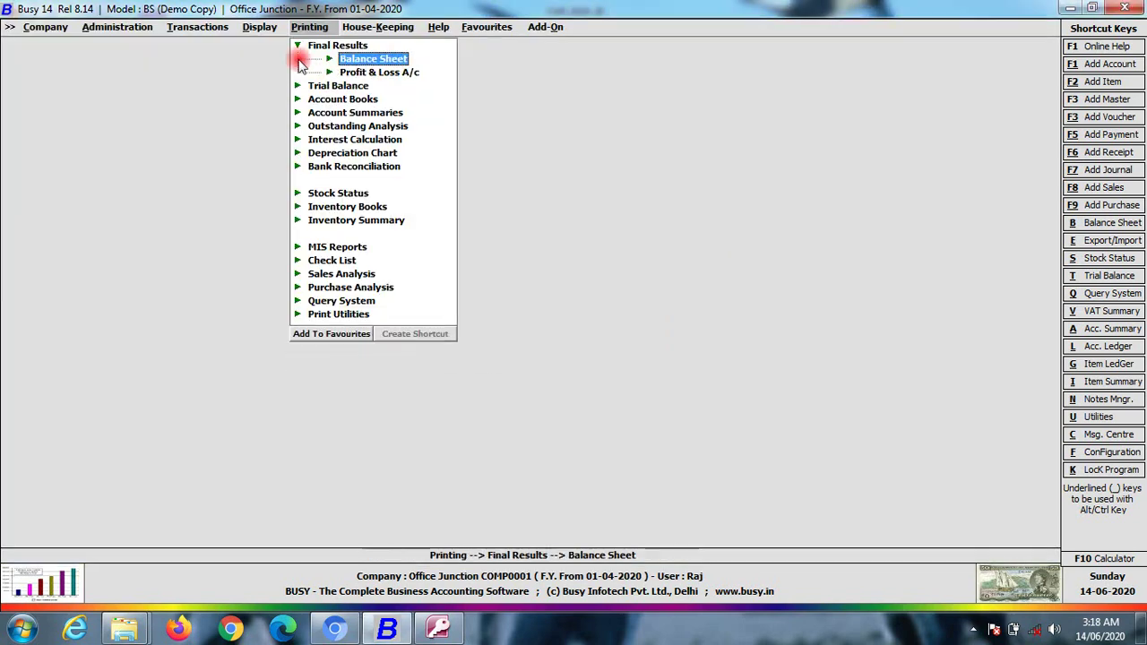
# Display the month-wise Horizontal (Standard) balance sheet and drill down from Loss for the period into the Profit & Loss account.
pyautogui.click(260, 27)
pyautogui.click(310, 58)
pyautogui.click(343, 73)
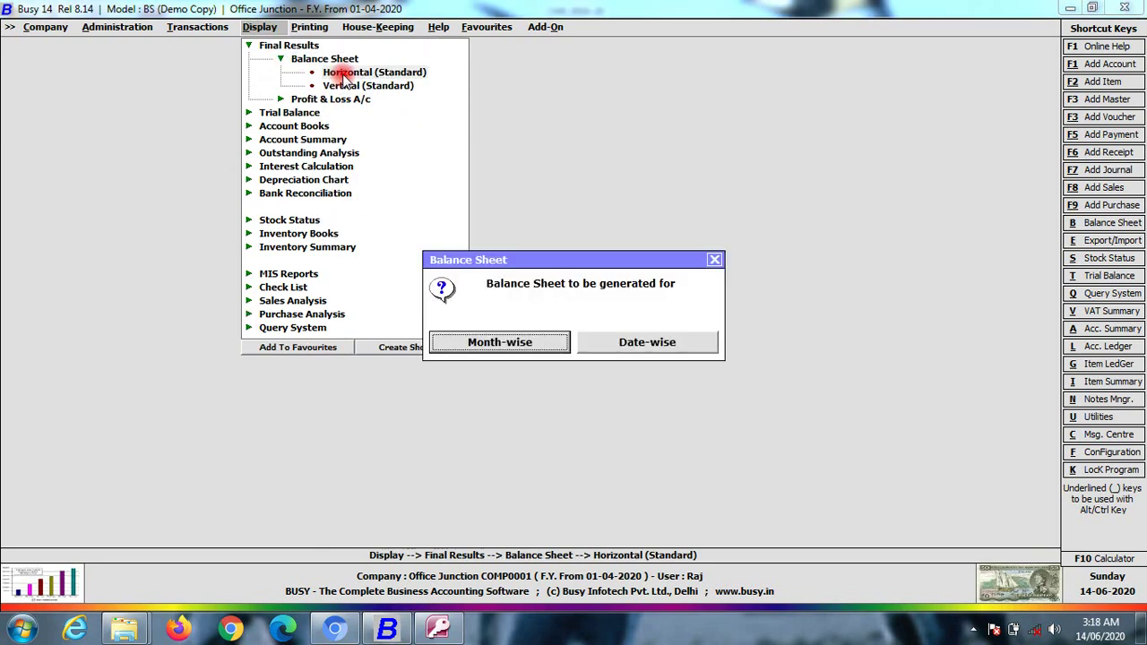
pyautogui.click(488, 338)
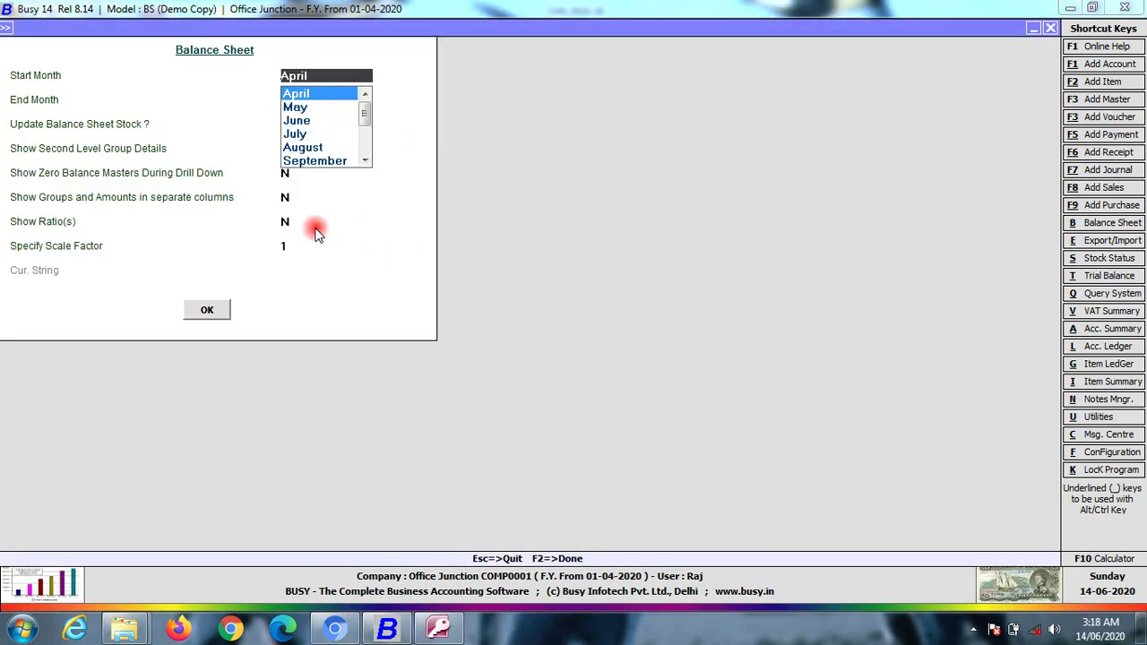
pyautogui.click(209, 311)
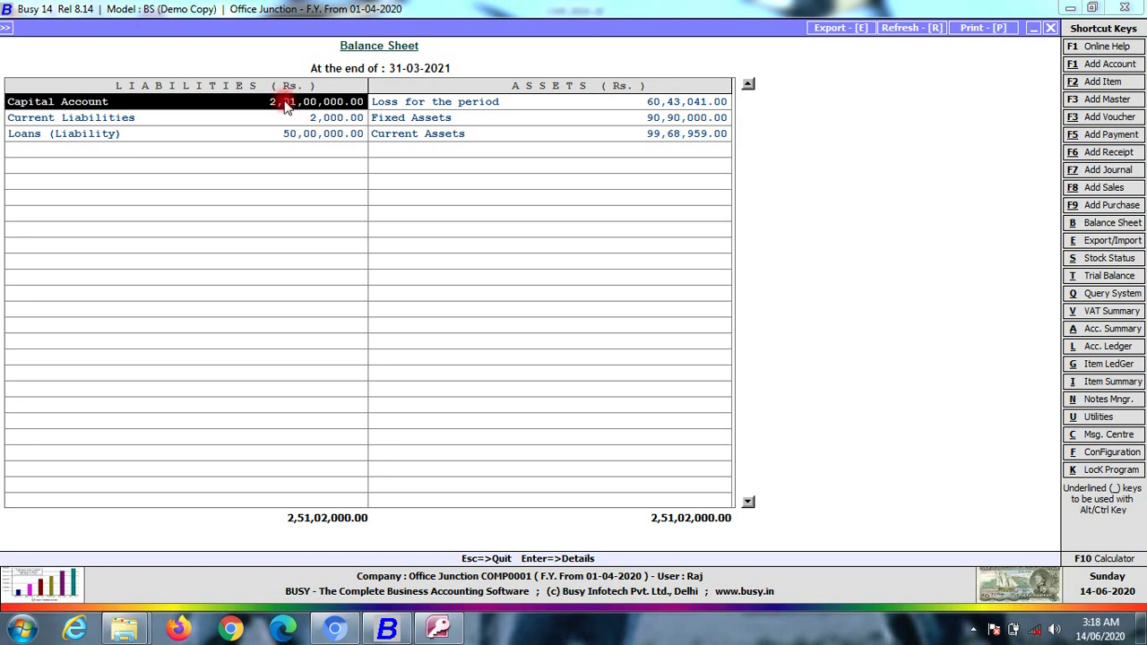
pyautogui.doubleClick(474, 102)
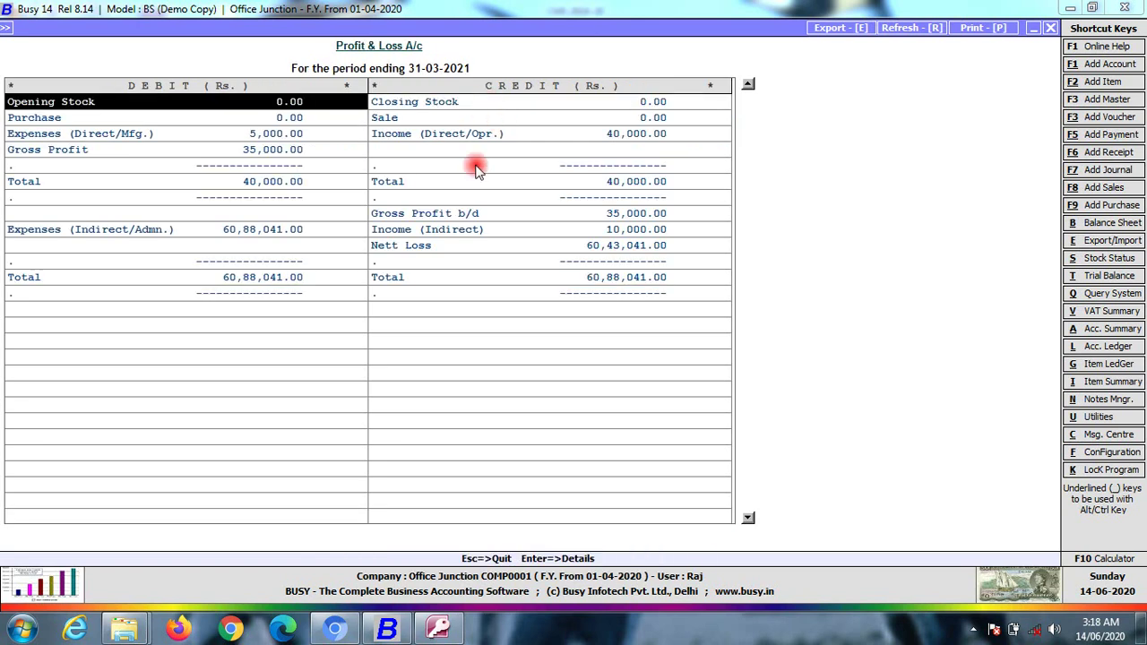
# Examine the Tution Fee account under Income (Direct/Opr.) and return to the Profit & Loss account.
pyautogui.click(162, 135)
pyautogui.click(482, 135)
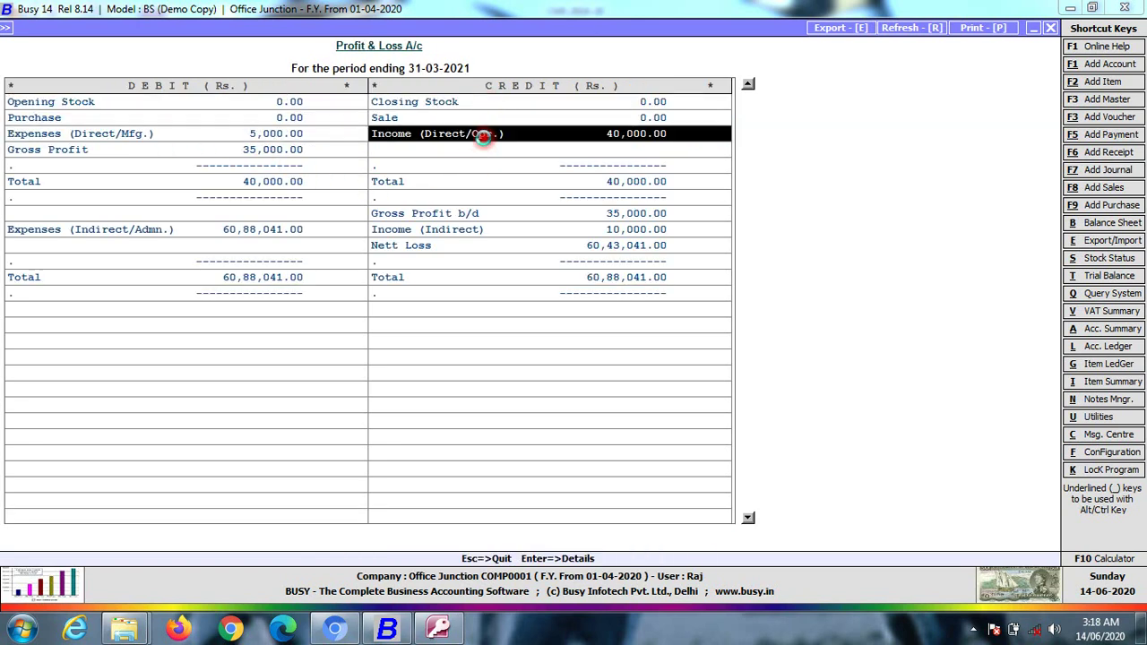
pyautogui.doubleClick(482, 134)
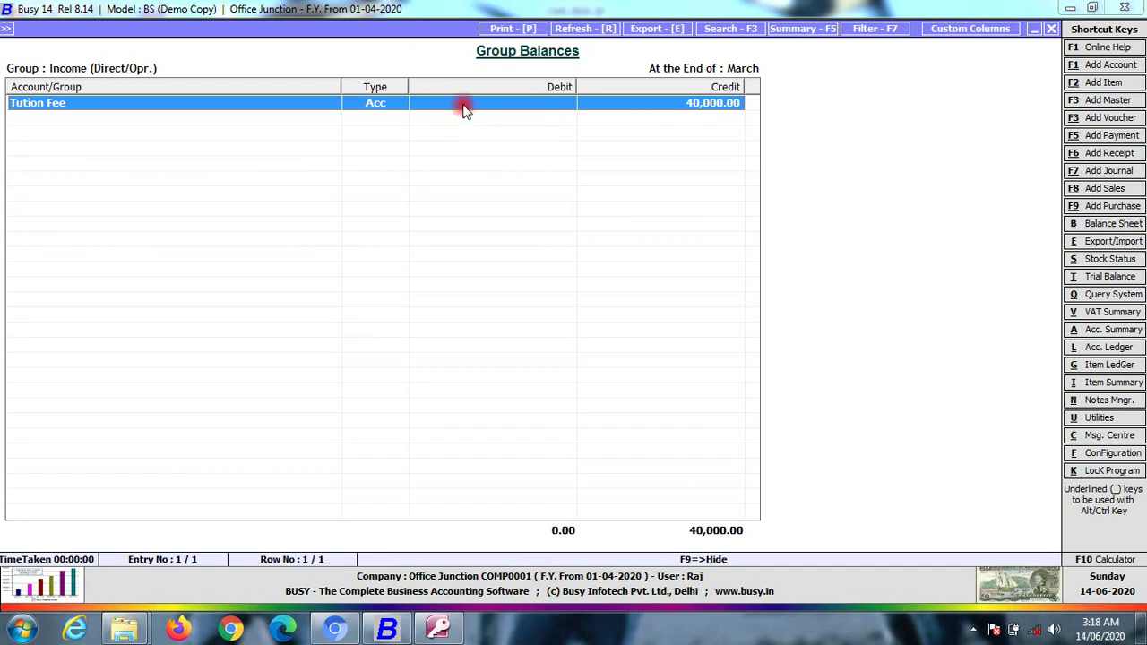
pyautogui.doubleClick(464, 104)
pyautogui.press('Escape')
pyautogui.press('Escape')
# Examine the Game Exp account under Expenses (Direct/Mfg.), and close all open reports including the balance sheet.
pyautogui.doubleClick(267, 141)
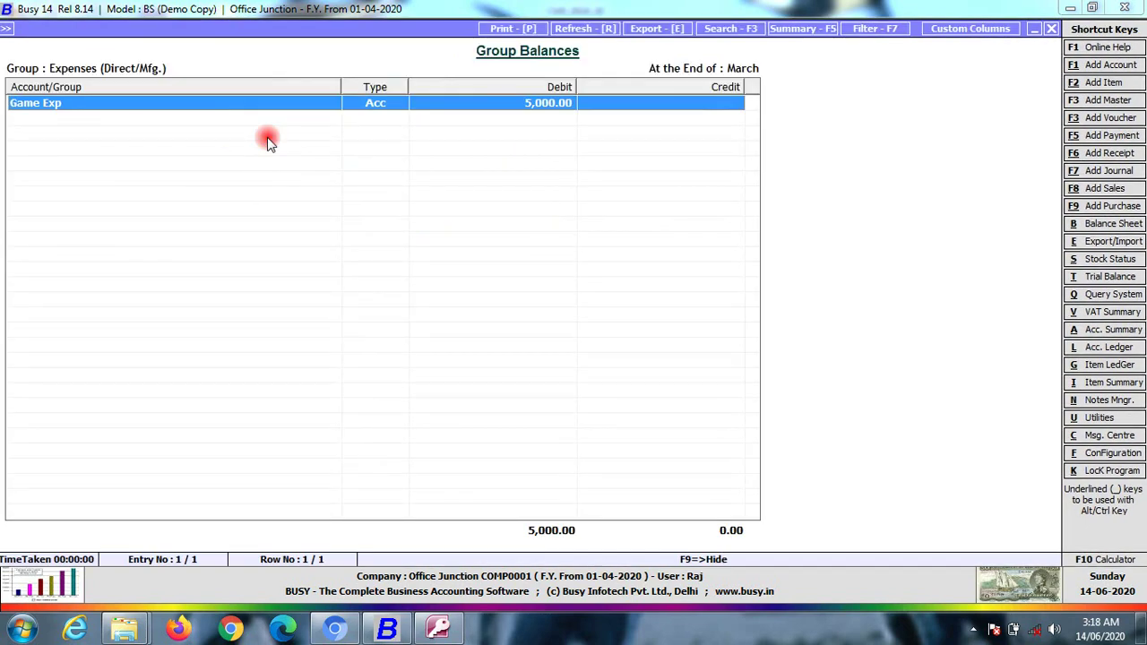
pyautogui.doubleClick(277, 105)
pyautogui.press('Escape')
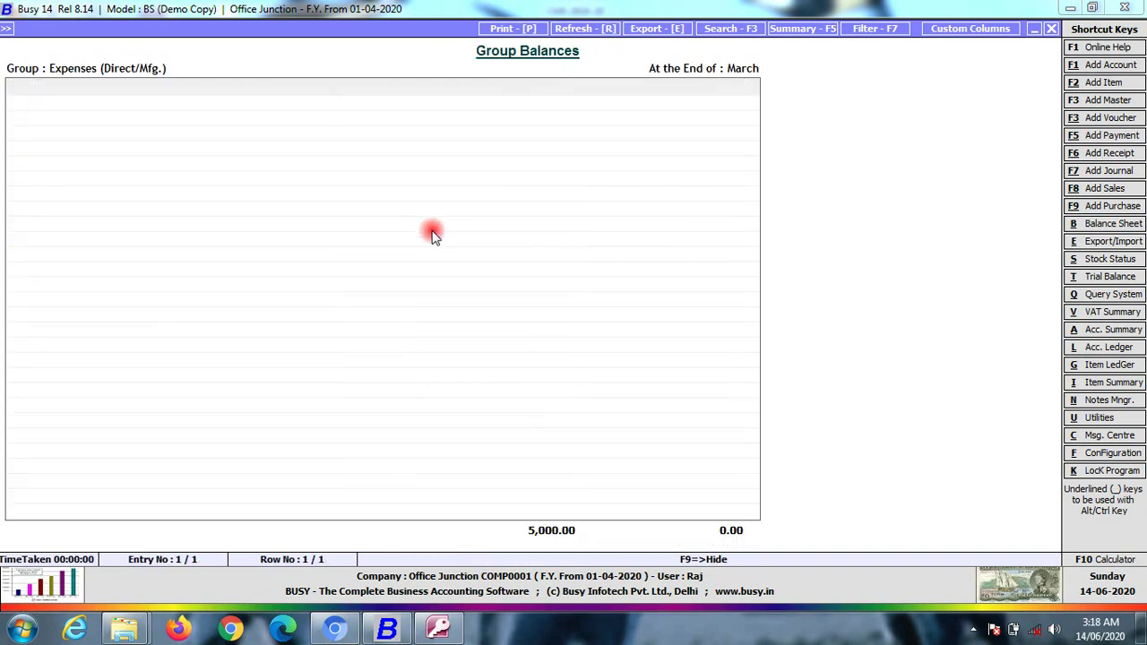
pyautogui.press('Escape')
pyautogui.press('Escape')
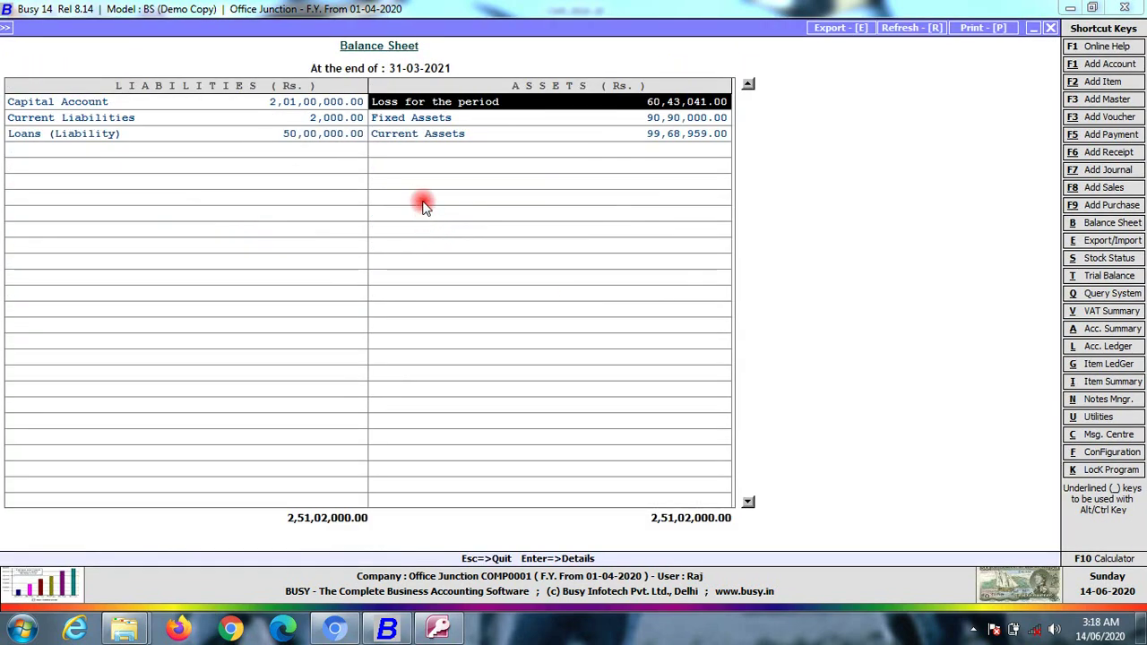
pyautogui.press('Escape')
pyautogui.press('Escape')
pyautogui.press('Escape')
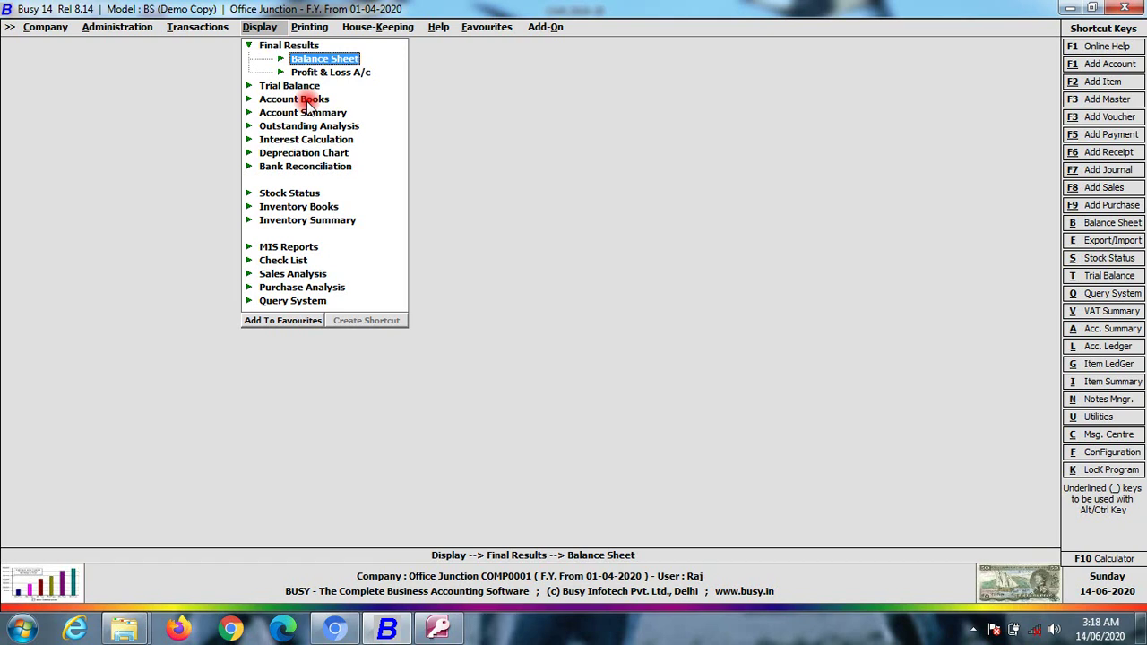
# Generate a print preview from the month-end Horizontal (Standard) balance sheet printing, selecting only the Payment & Receipt Account report.
pyautogui.click(301, 28)
pyautogui.click(378, 61)
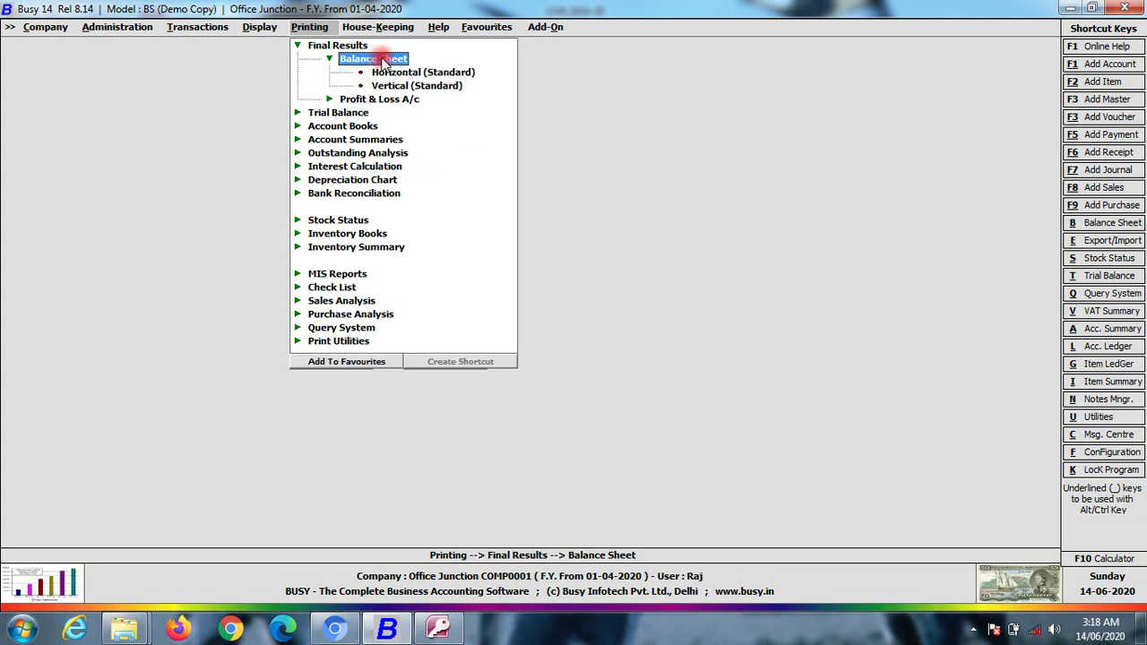
pyautogui.click(417, 77)
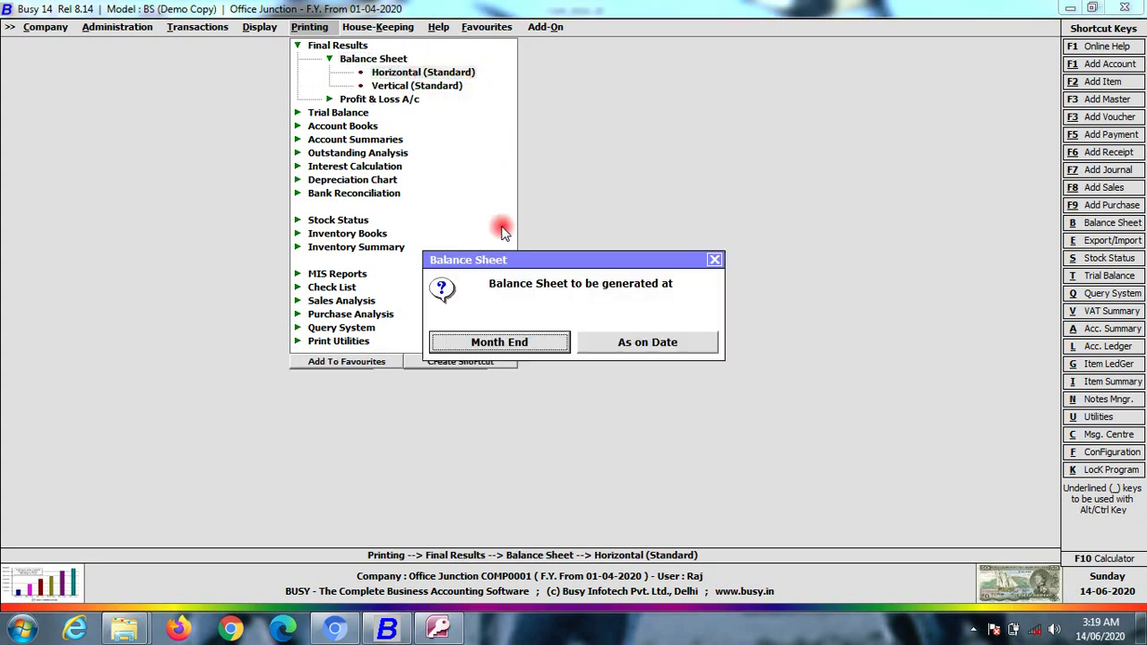
pyautogui.click(504, 340)
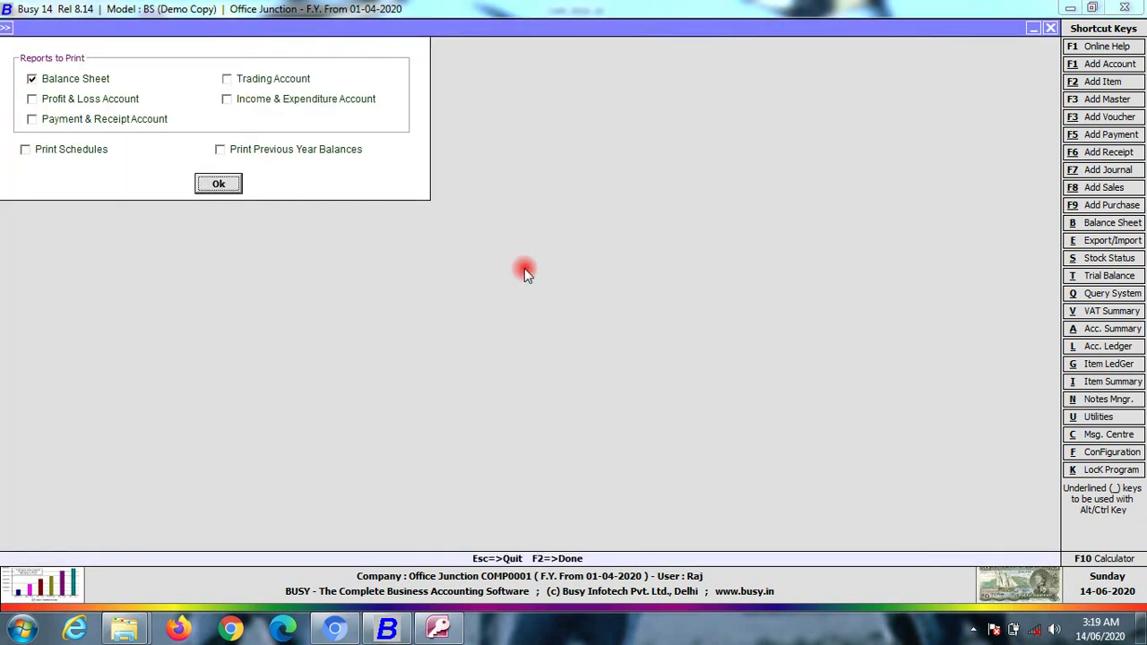
pyautogui.click(56, 79)
pyautogui.click(89, 119)
pyautogui.click(207, 183)
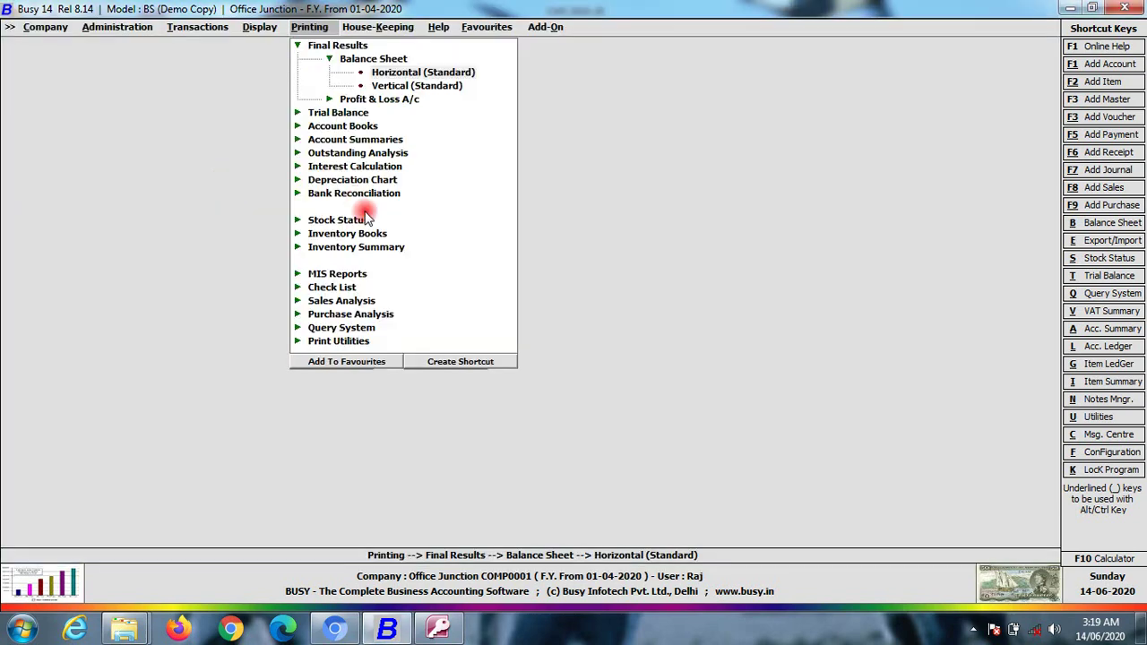
pyautogui.click(218, 254)
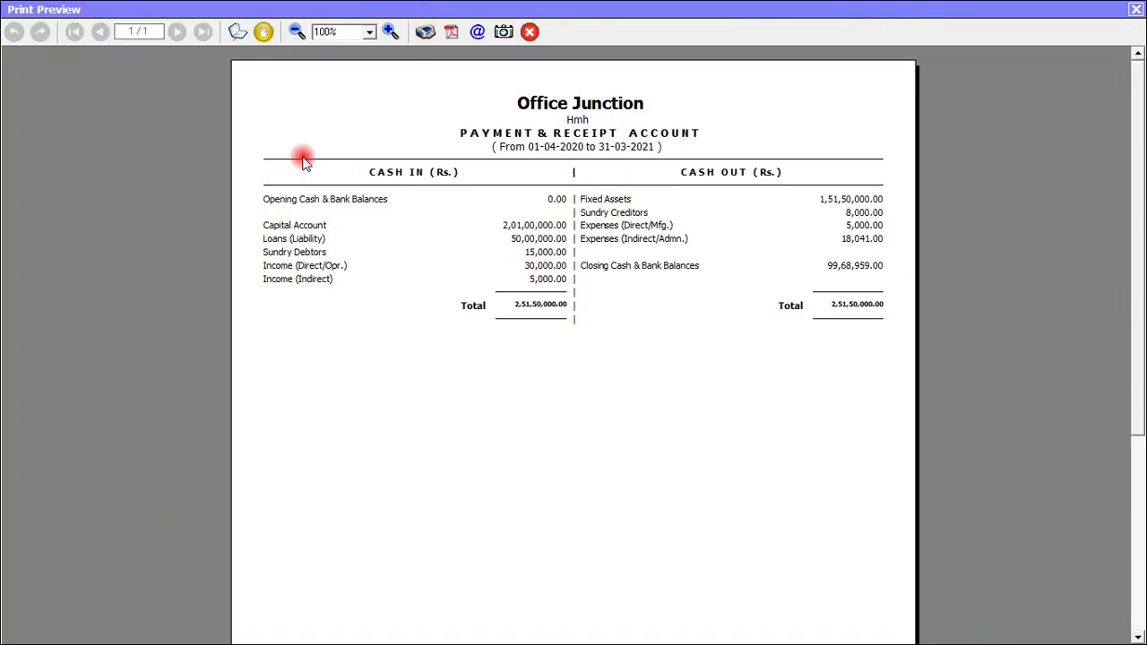
# Check which printers are available for the Payment & Receipt Account, and cancel printing.
pyautogui.click(429, 33)
pyautogui.click(533, 177)
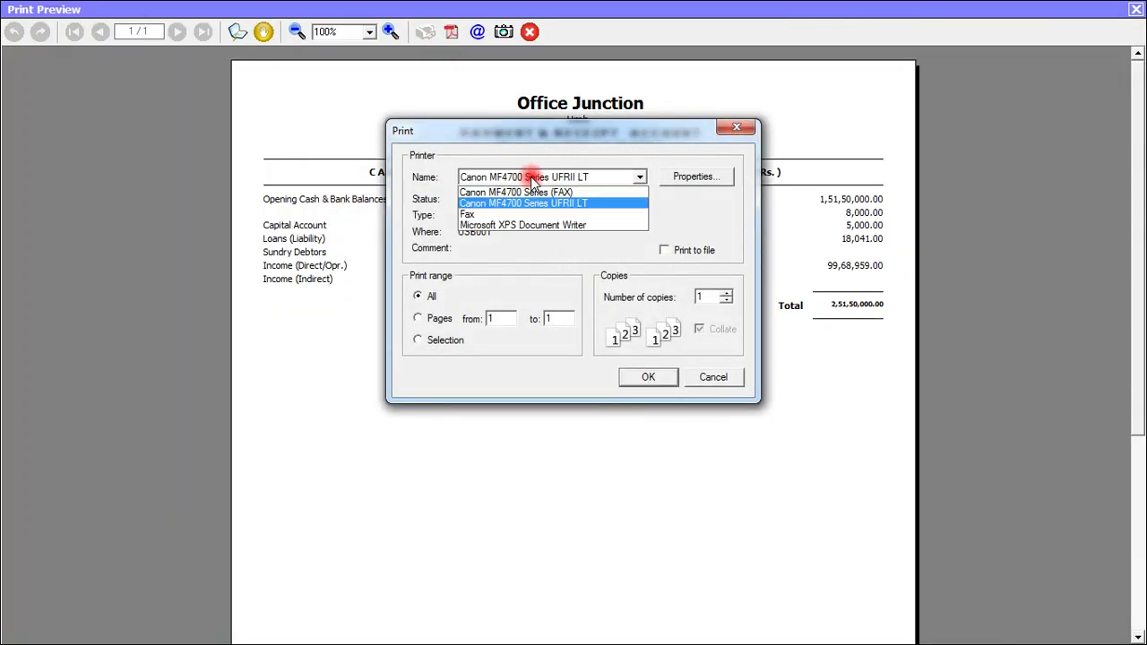
pyautogui.click(533, 179)
pyautogui.click(703, 381)
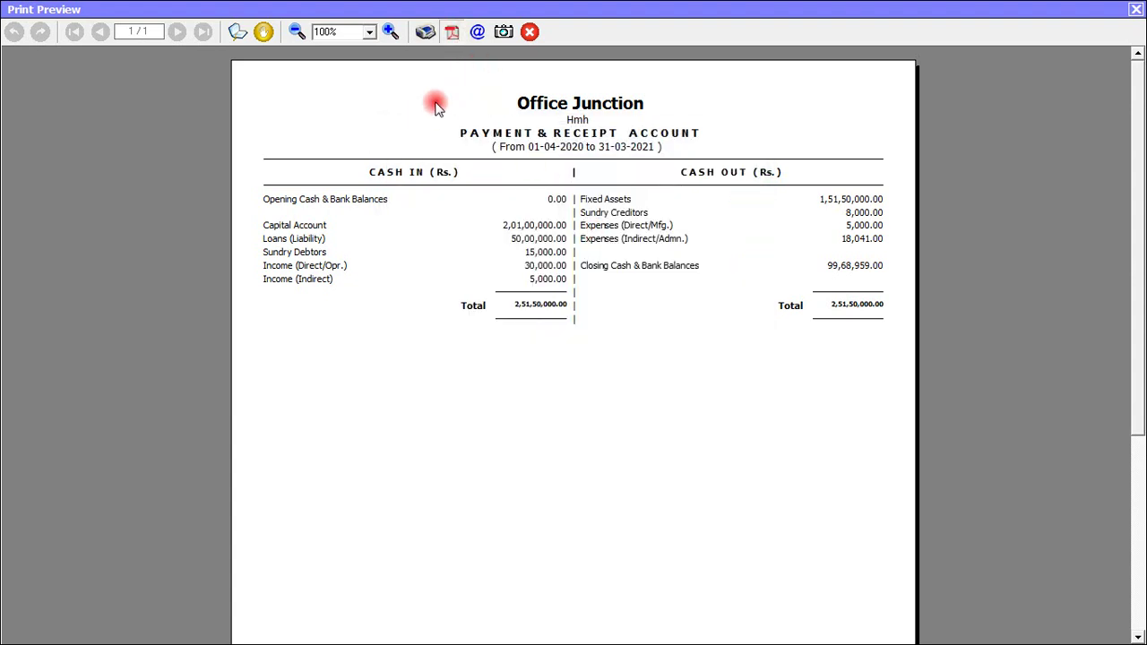
# Save the Payment & Receipt Account to the Desktop as a PDF named "receipt & payment", and close the print preview.
pyautogui.click(452, 32)
pyautogui.click(499, 176)
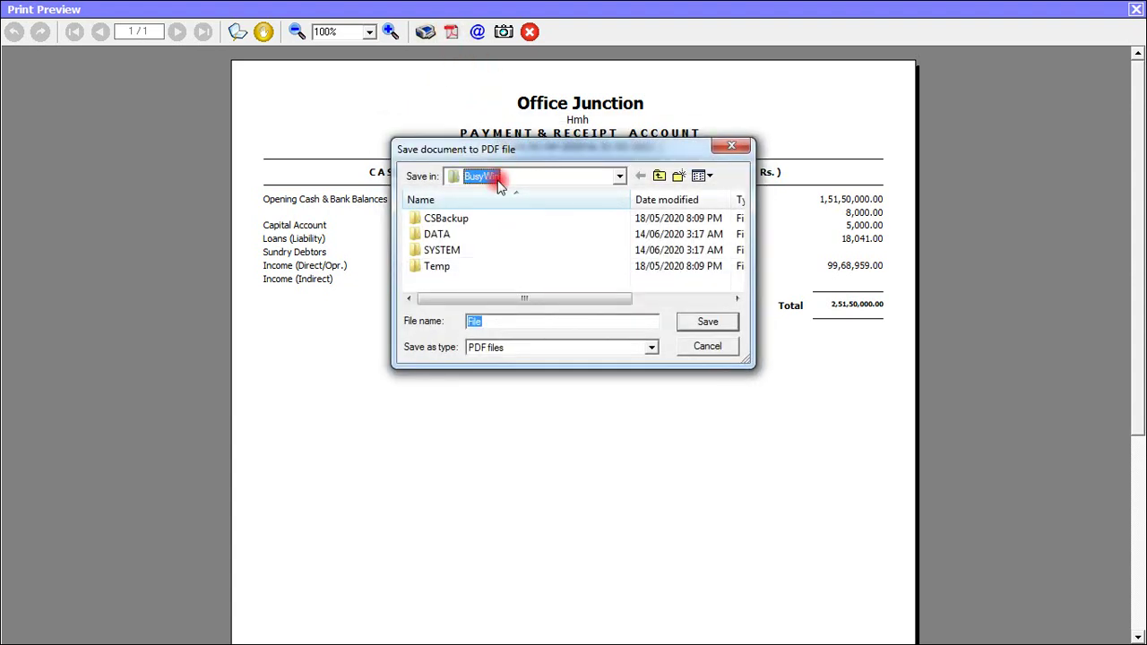
pyautogui.click(484, 193)
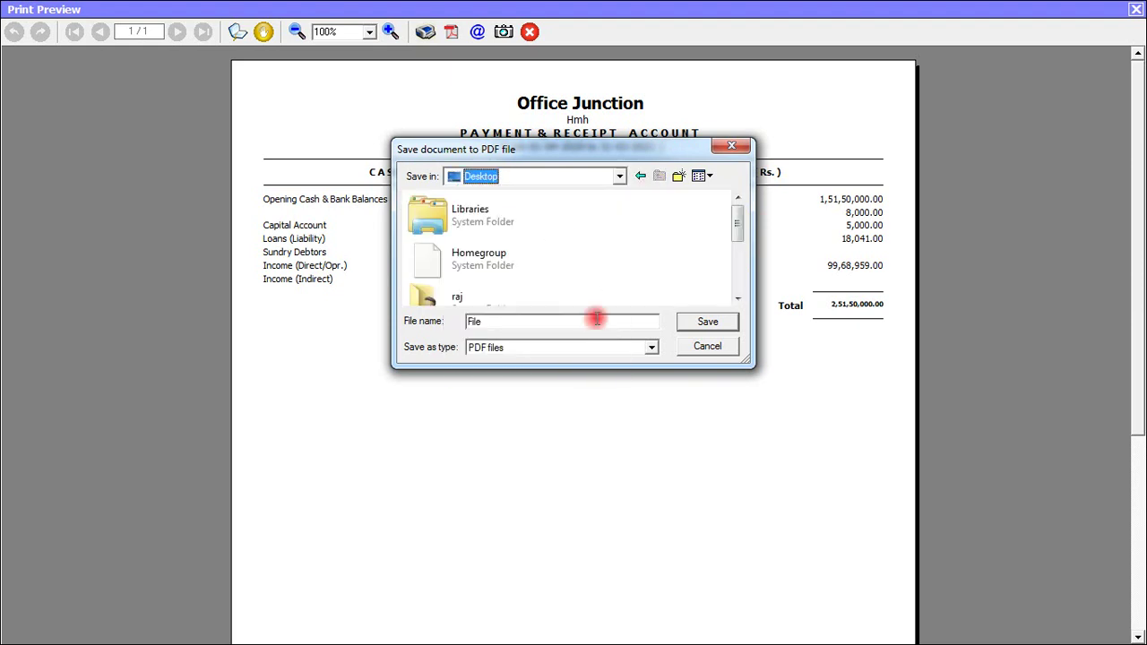
pyautogui.press('BackSpace')
pyautogui.press('BackSpace')
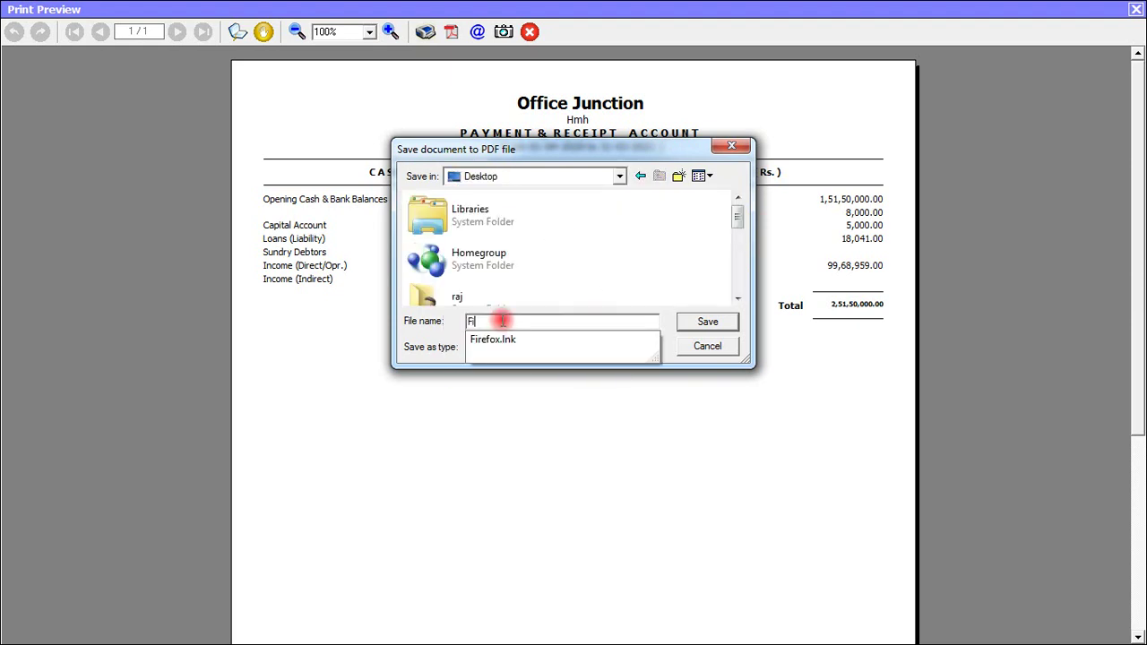
pyautogui.write('re')
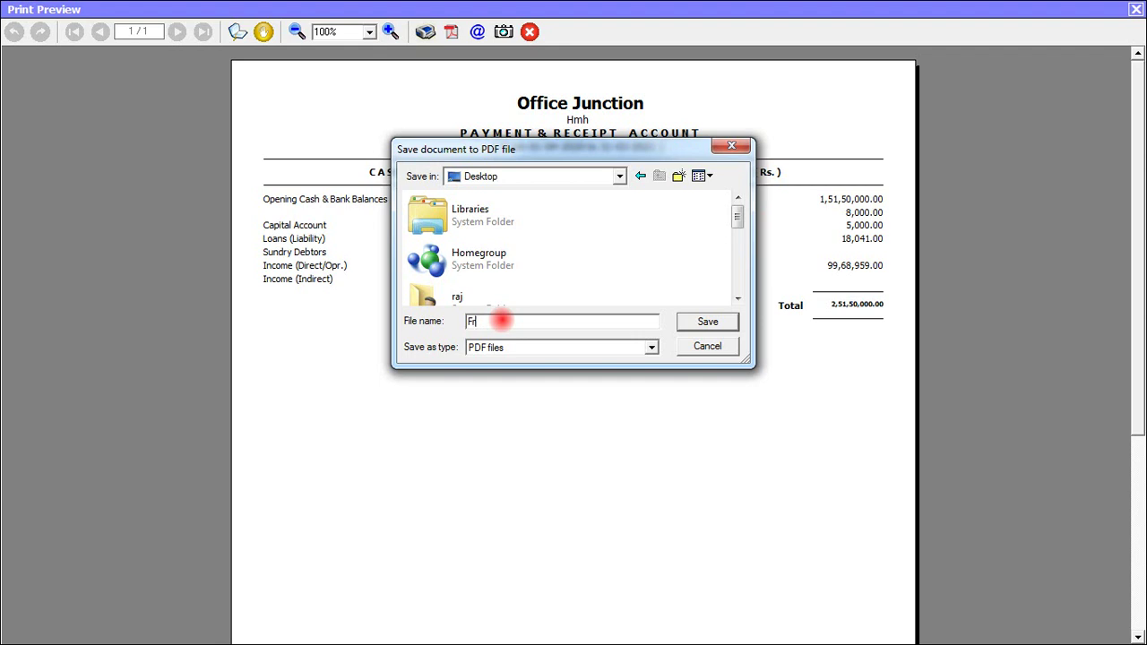
pyautogui.press('BackSpace')
pyautogui.press('BackSpace')
pyautogui.write('receipt & payment')
pyautogui.click(699, 321)
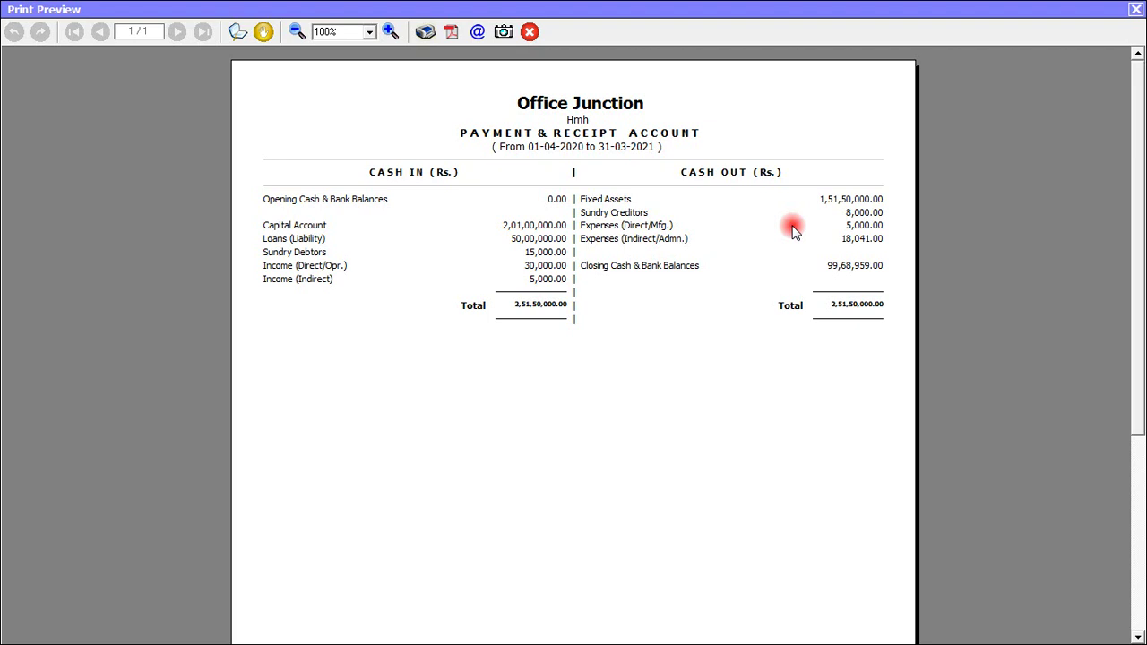
pyautogui.click(1135, 9)
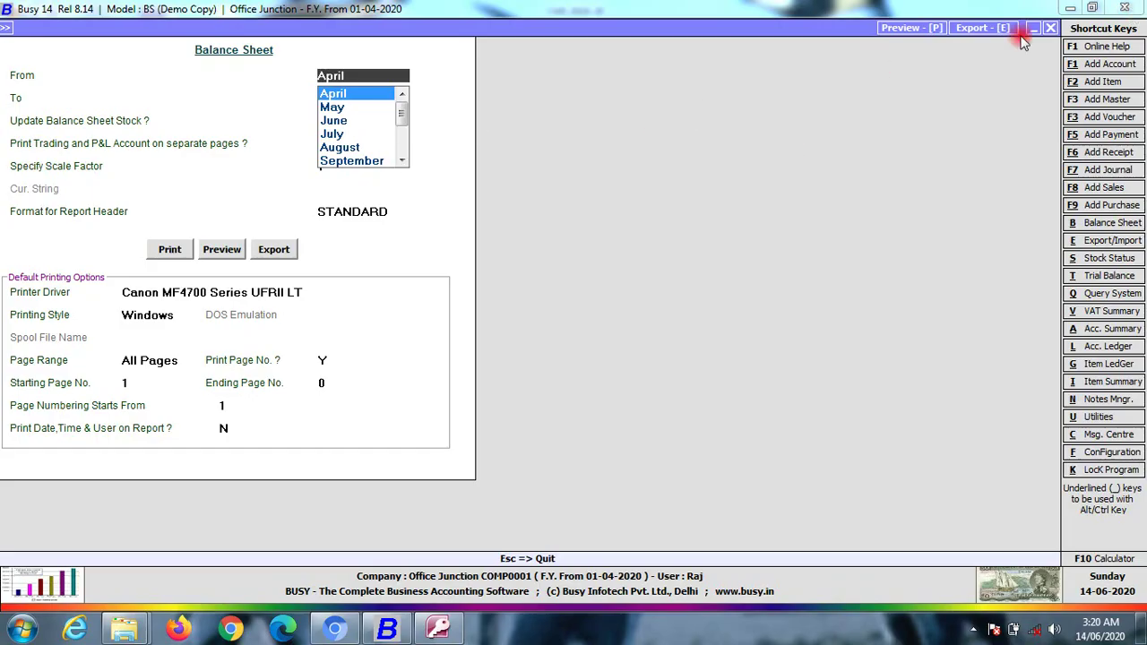
# Open the receipt & payment PDF from the desktop in Adobe Reader and examine the report, including the Capital Account amount.
pyautogui.press('super+d')
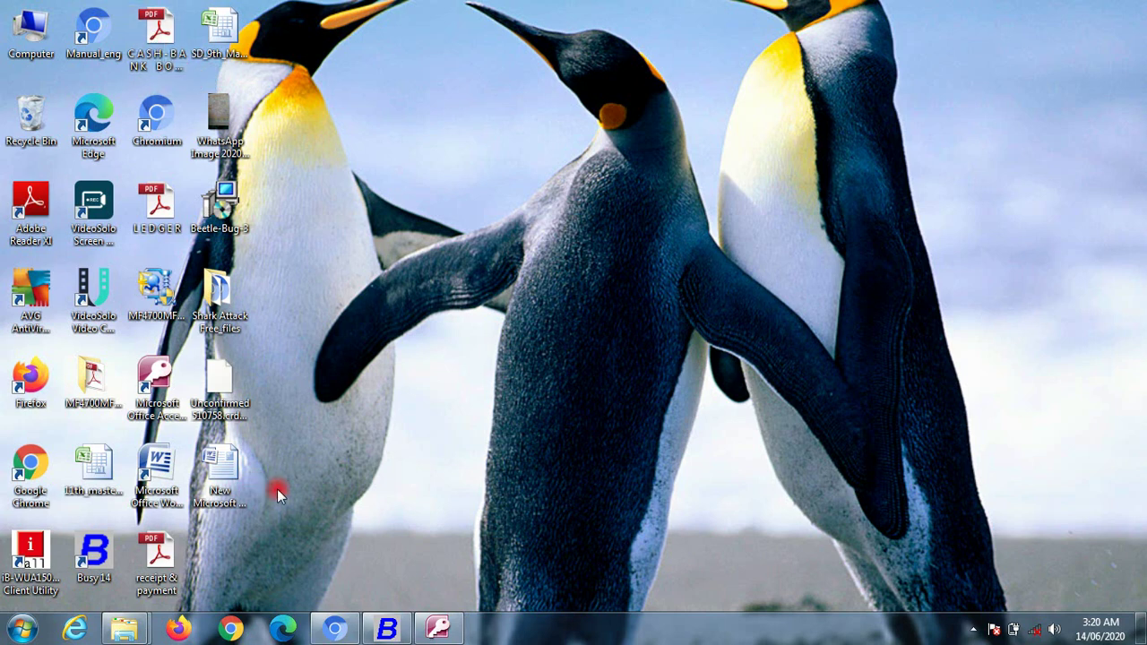
pyautogui.doubleClick(162, 553)
pyautogui.click(455, 370)
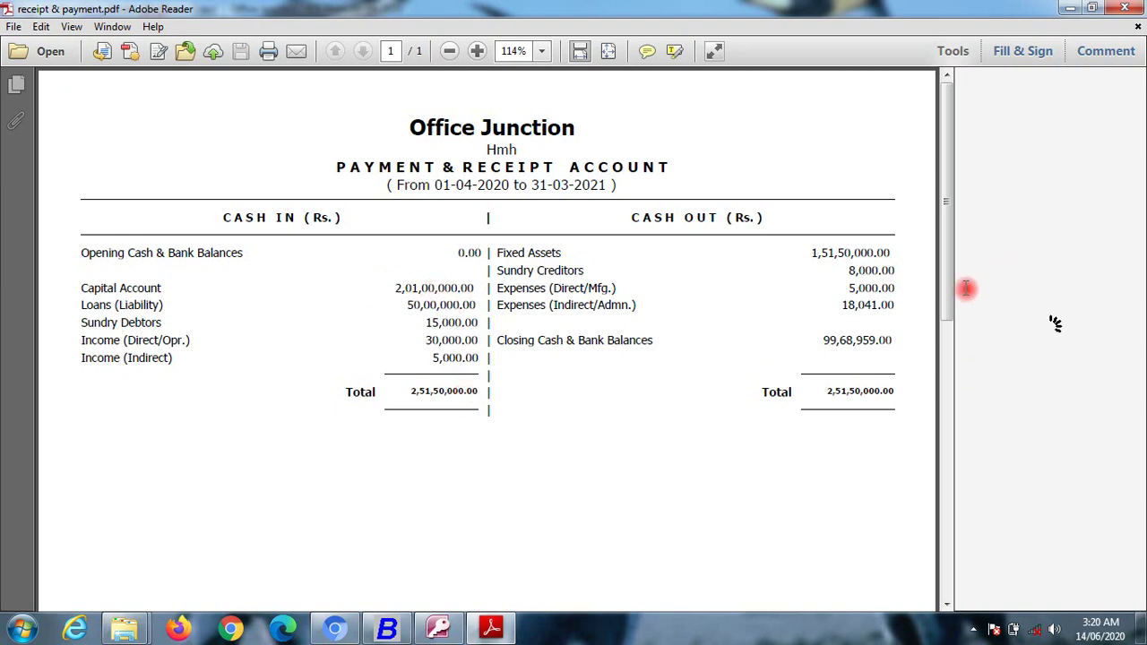
pyautogui.moveTo(948, 269); pyautogui.dragTo(1024, 356)
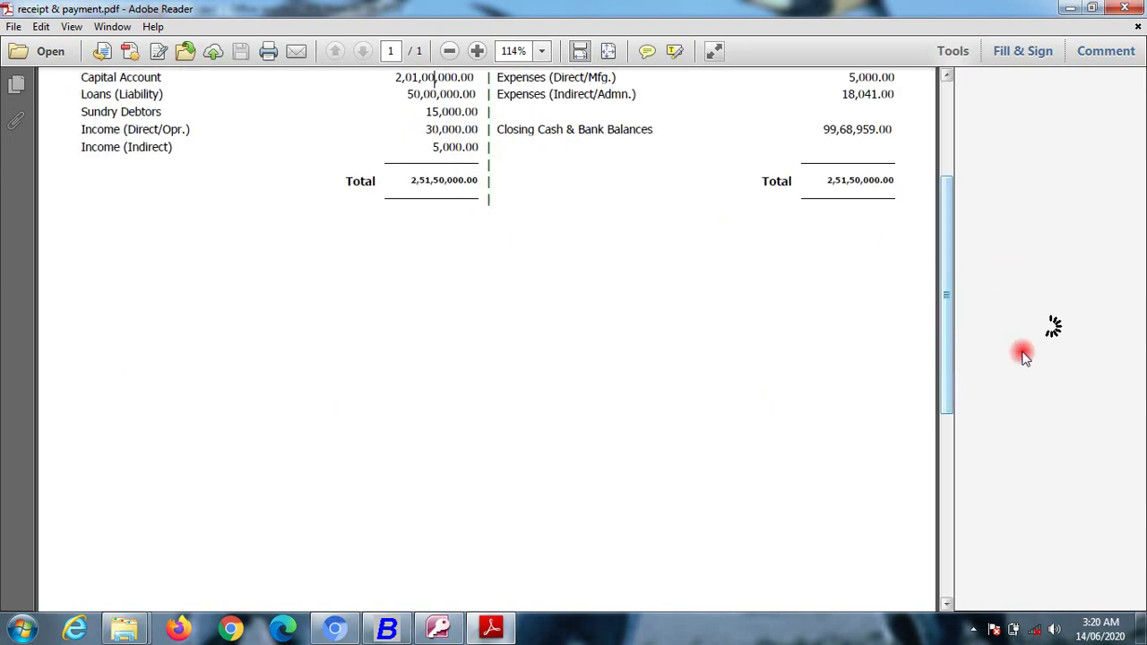
pyautogui.moveTo(944, 305); pyautogui.dragTo(949, 215)
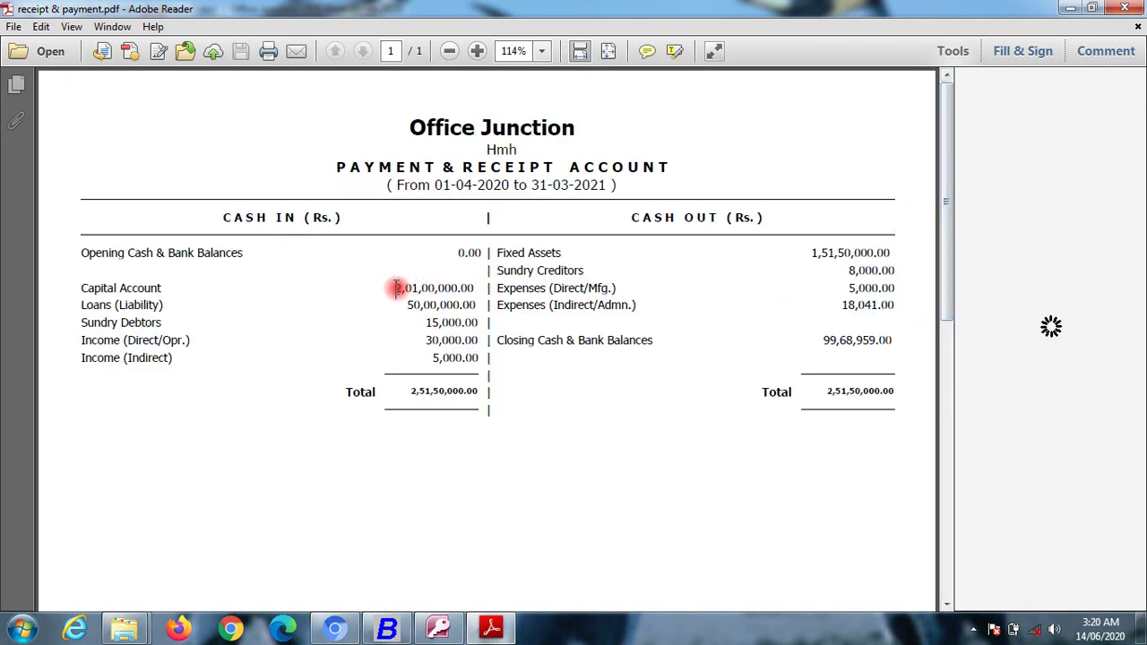
pyautogui.moveTo(399, 288); pyautogui.dragTo(488, 289)
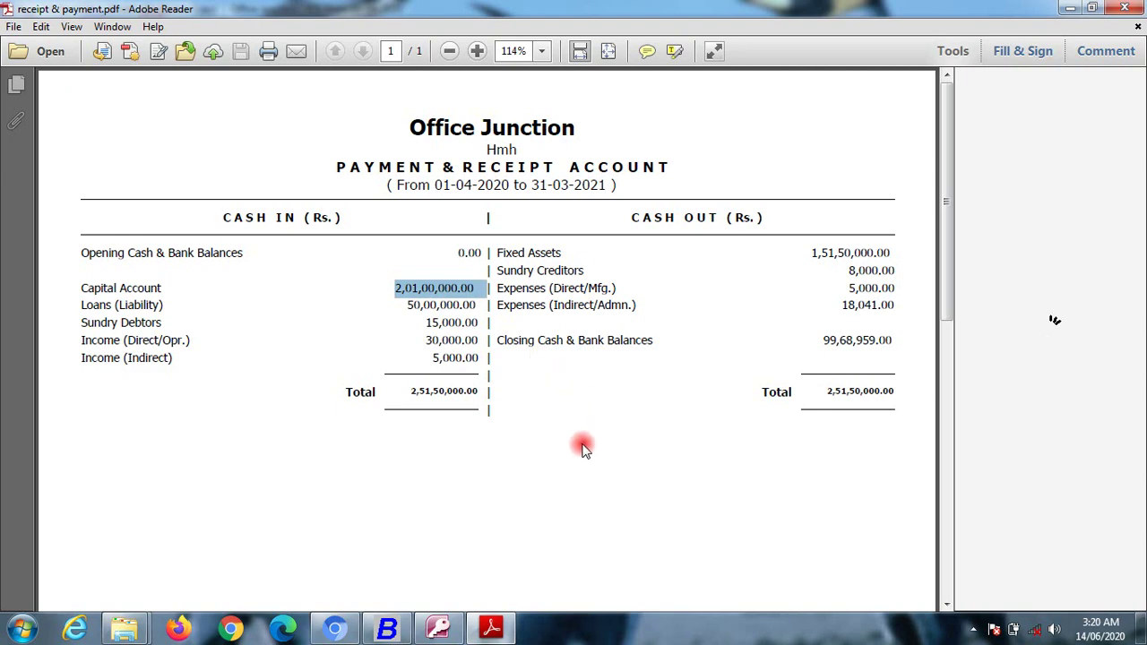
# Switch back to Busy, leave balance sheet printing, and open the Transaction Summary display report under Account Summary.
pyautogui.click(389, 630)
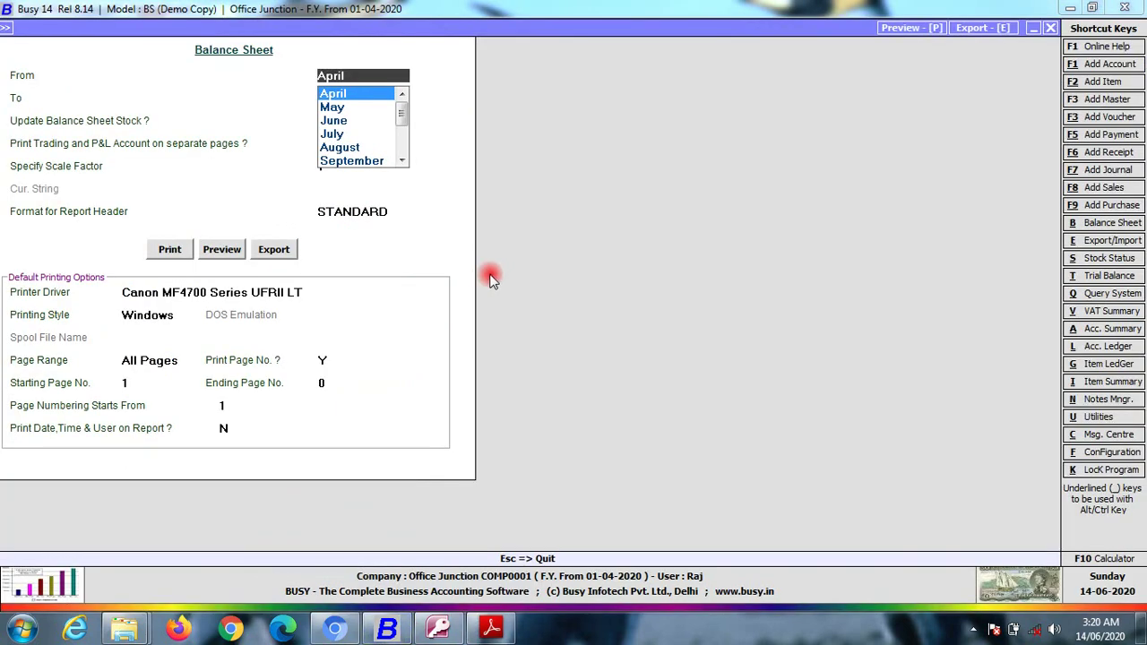
pyautogui.press('Escape')
pyautogui.press('Escape')
pyautogui.press('Escape')
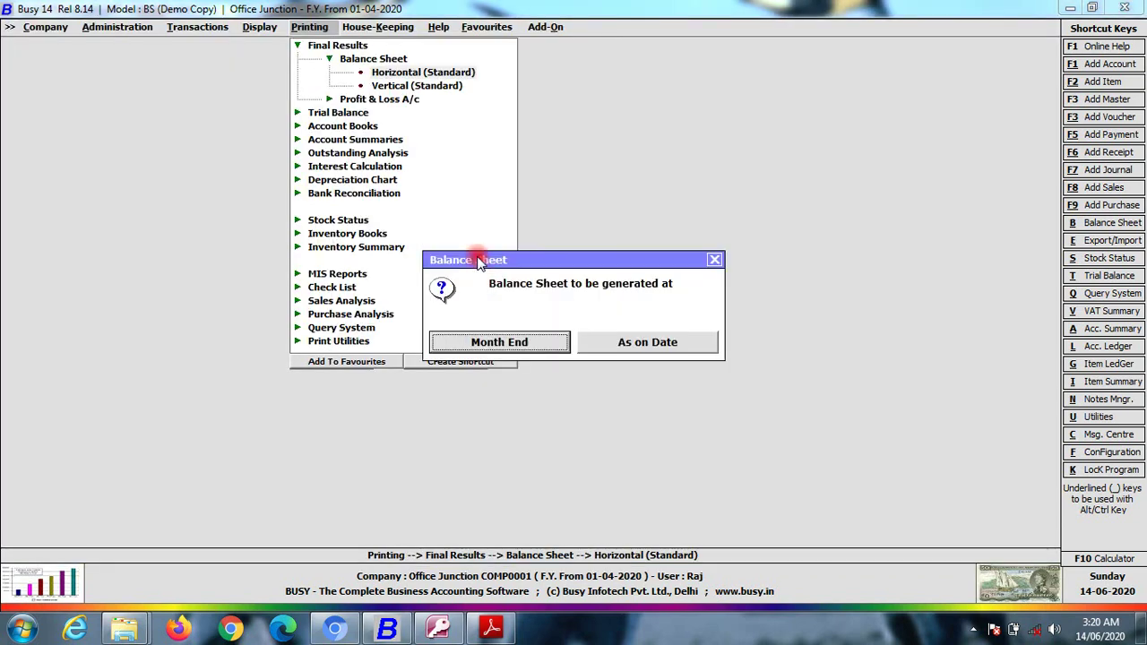
pyautogui.click(260, 26)
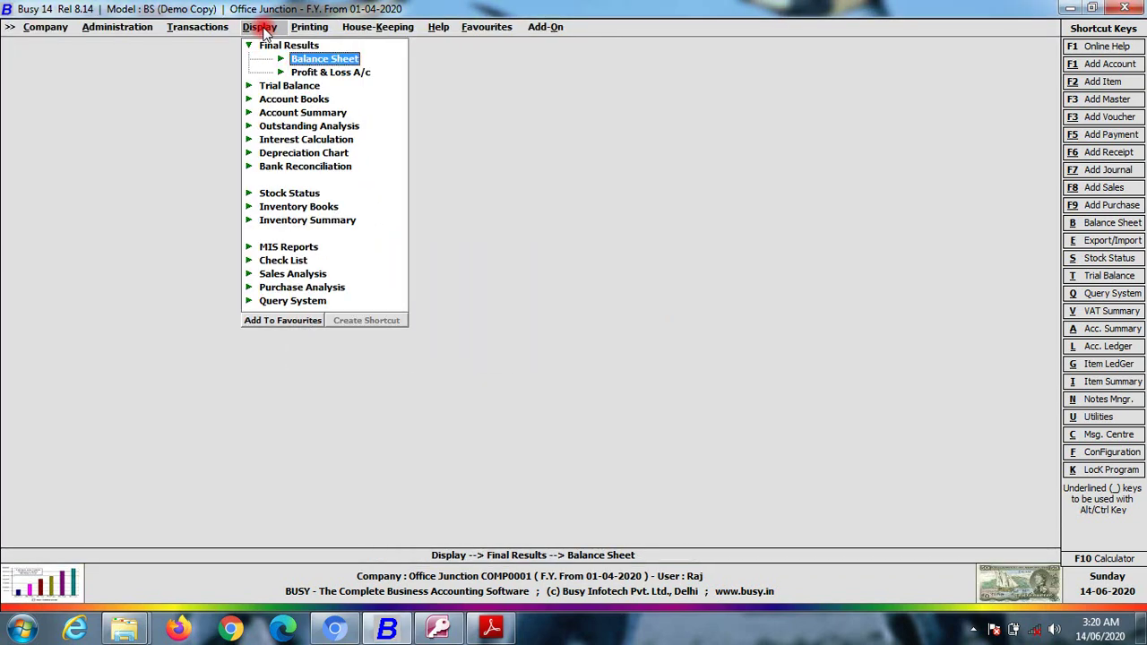
pyautogui.click(295, 99)
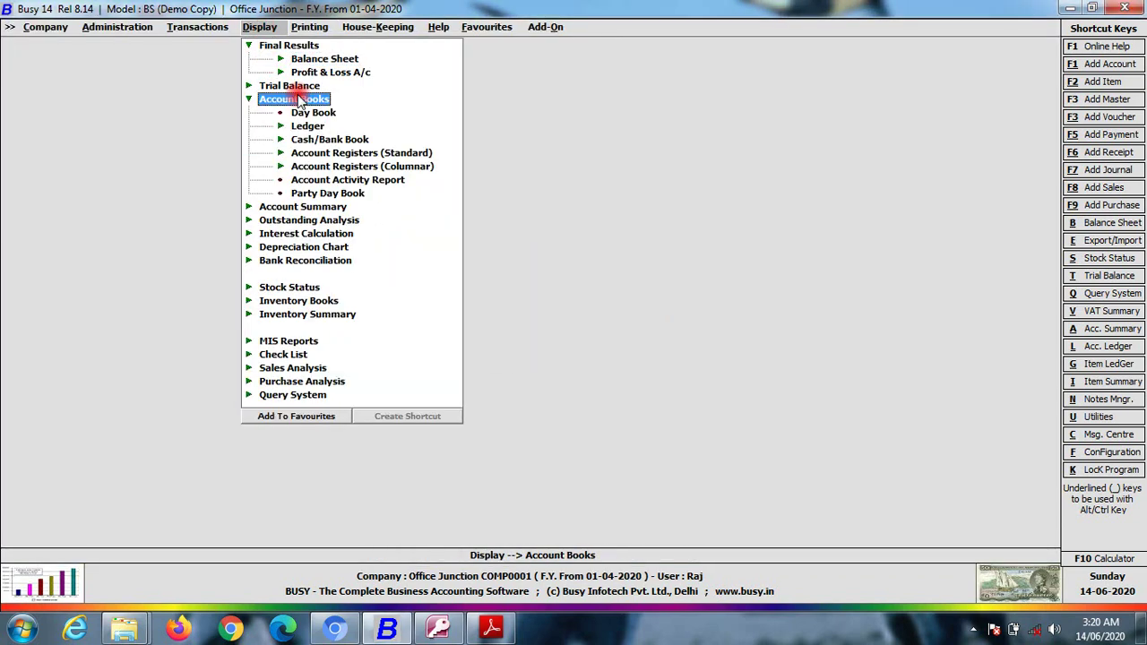
pyautogui.click(309, 207)
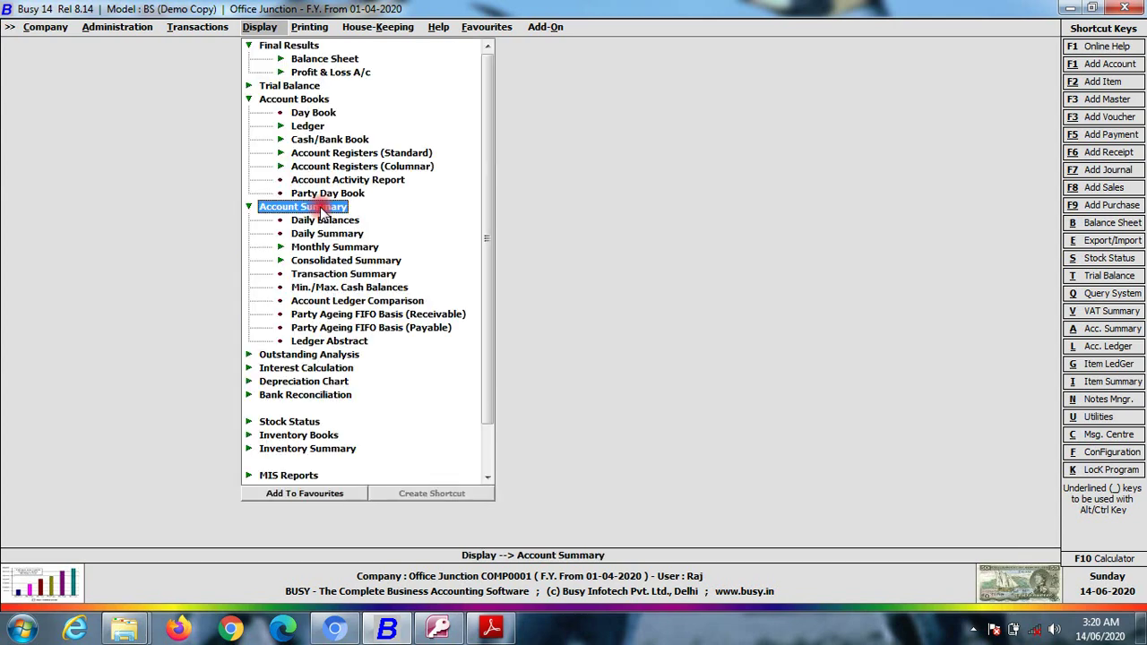
pyautogui.doubleClick(370, 275)
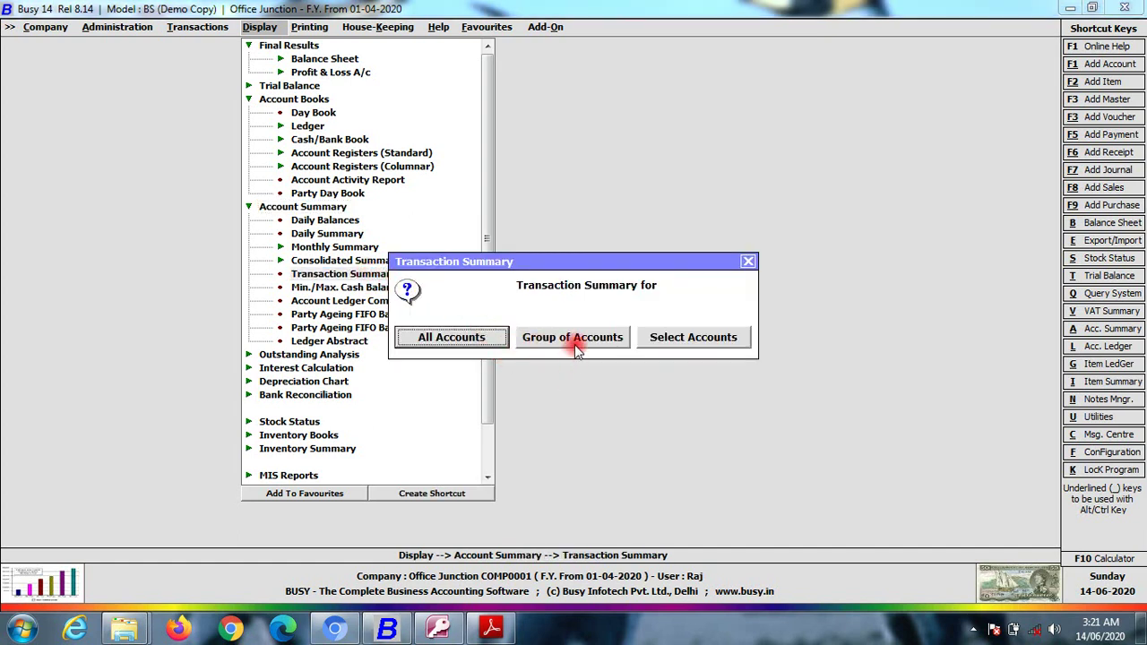
# Switch to the receipt & payment PDF and examine the account groups listed under Cash In and Cash Out.
pyautogui.click(488, 629)
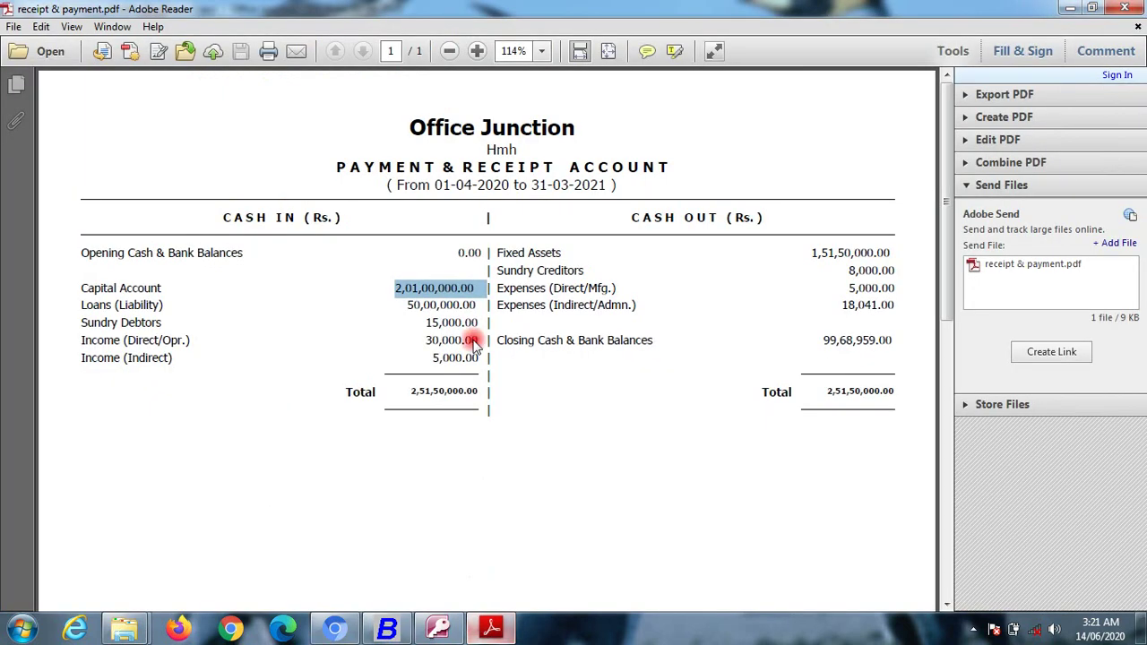
pyautogui.moveTo(72, 289); pyautogui.dragTo(156, 303)
pyautogui.click(78, 331)
pyautogui.moveTo(79, 331); pyautogui.dragTo(183, 340)
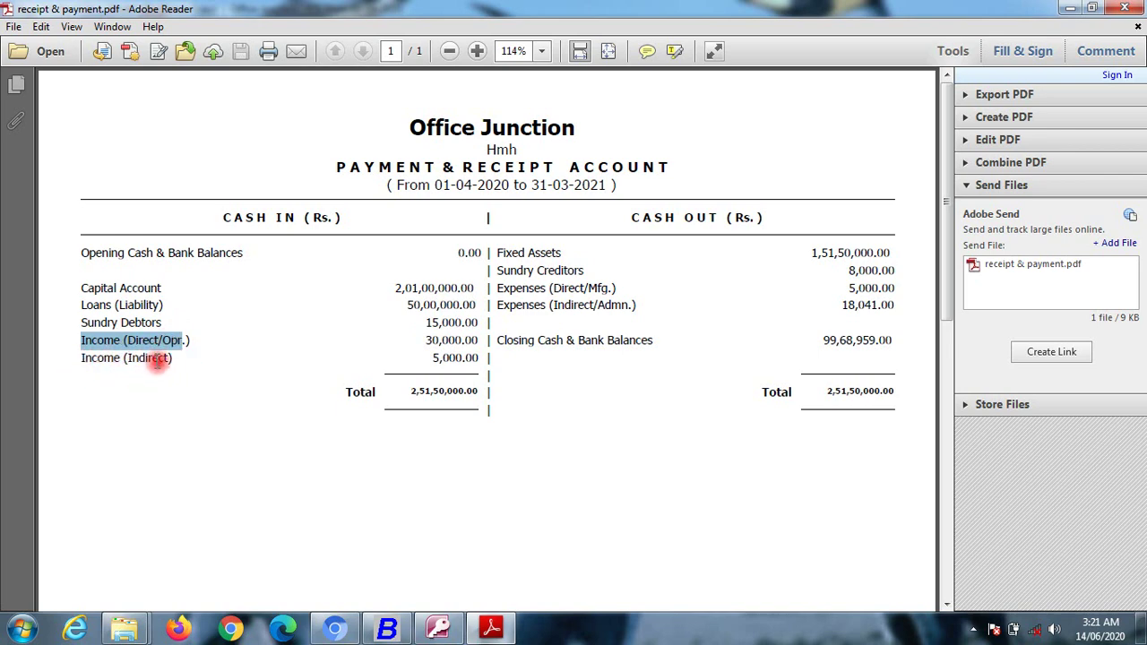
pyautogui.moveTo(518, 255); pyautogui.dragTo(592, 349)
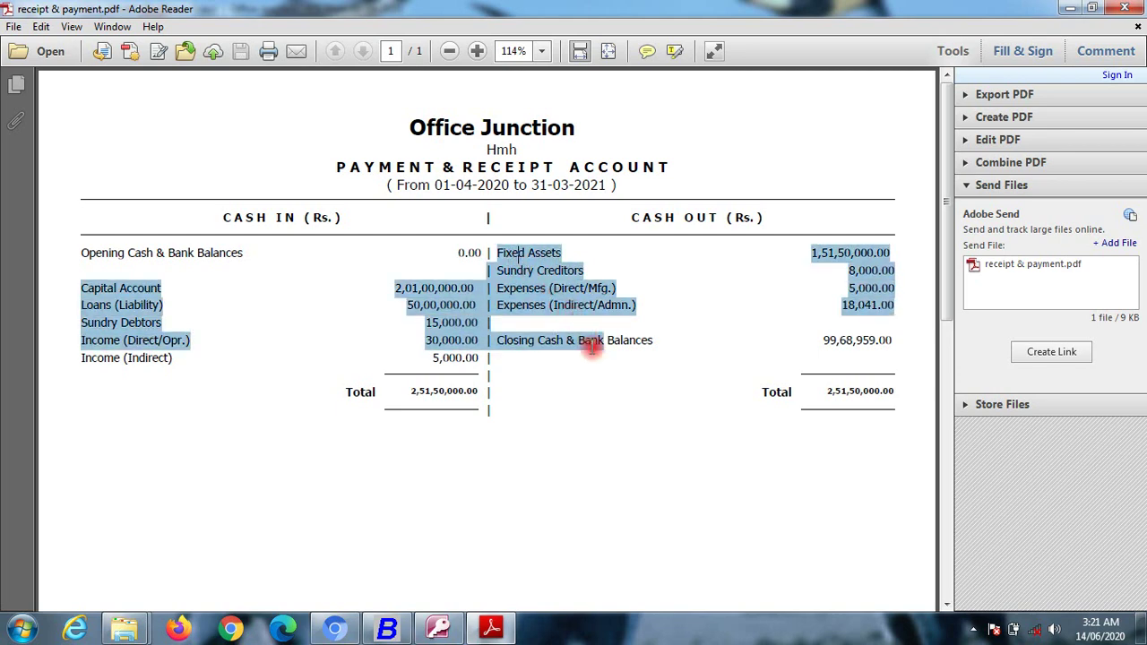
pyautogui.click(535, 377)
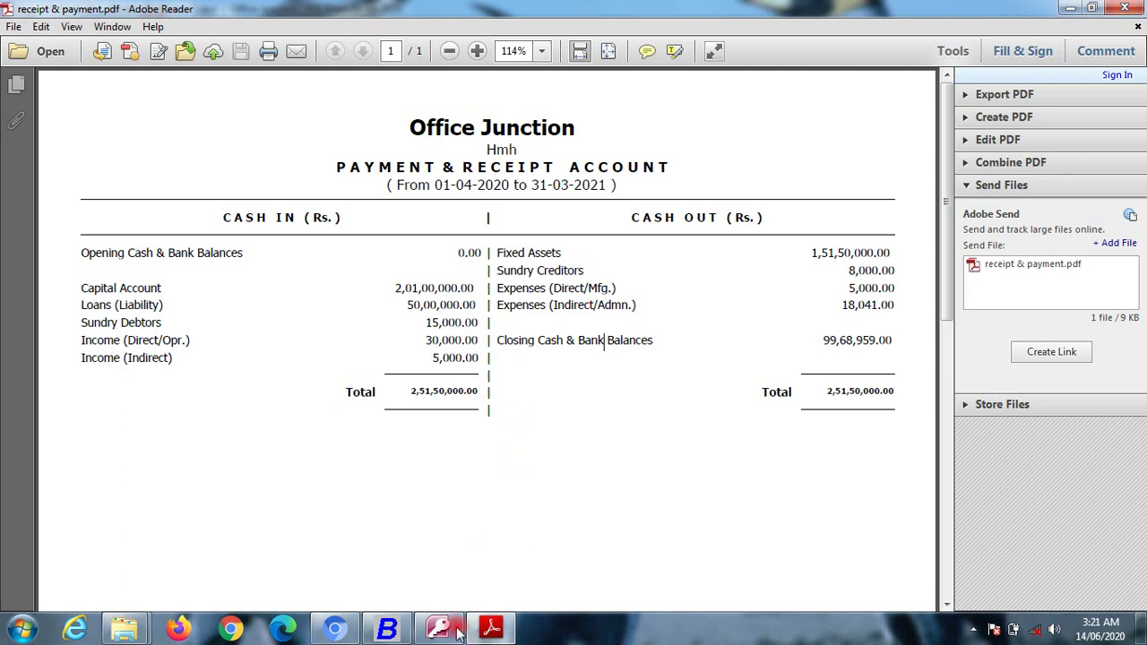
pyautogui.moveTo(65, 288); pyautogui.dragTo(410, 272)
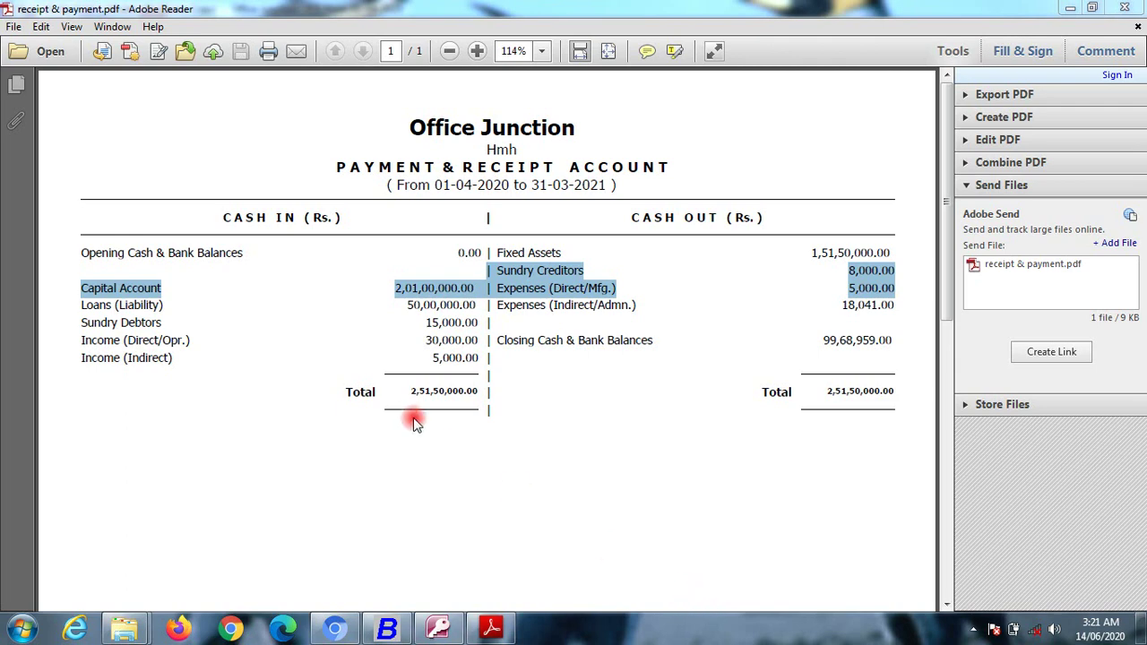
# In Busy, generate the group Transaction Summary for Capital Account from 01-04-2020 to 31-03-2021, showing accounts by Name.
pyautogui.click(392, 629)
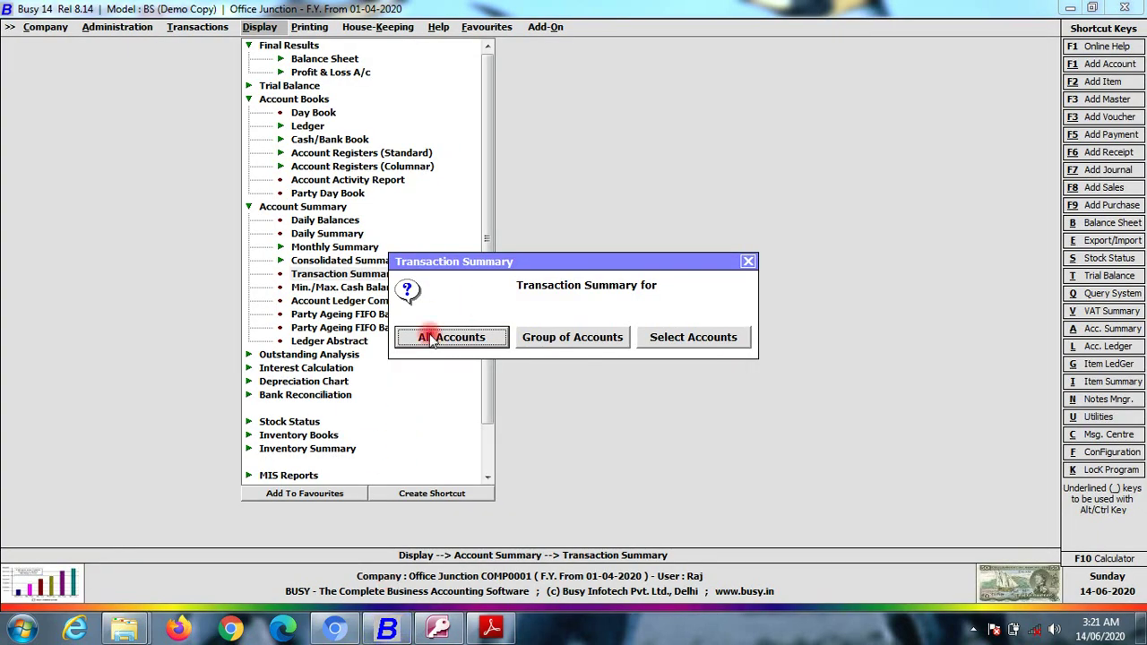
pyautogui.click(540, 337)
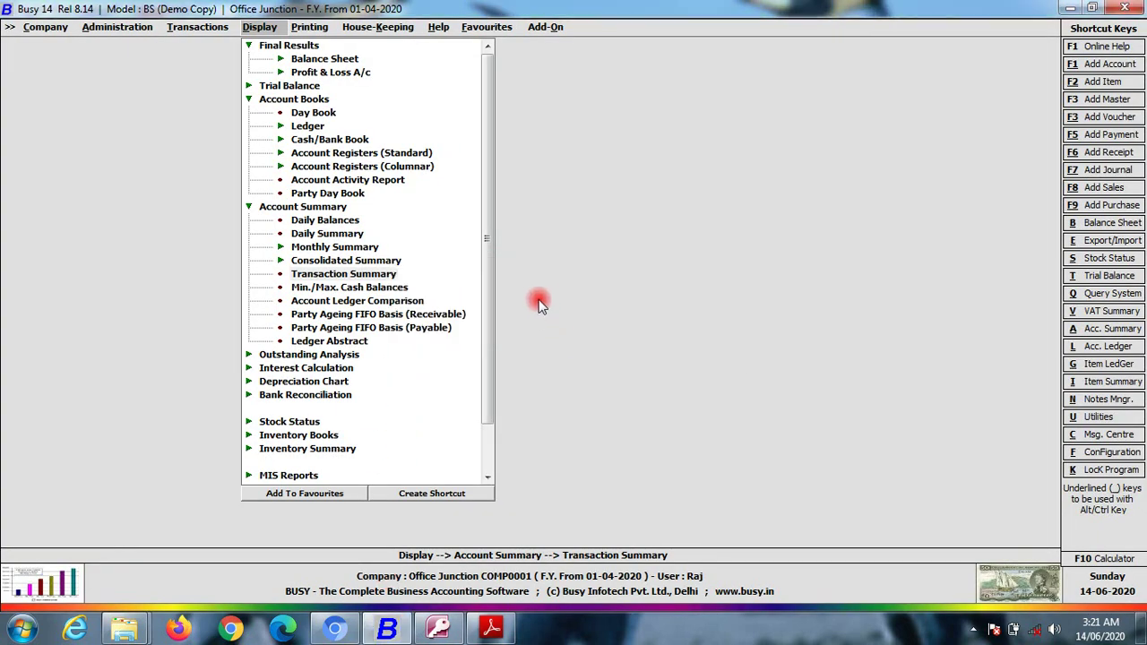
pyautogui.press('Return')
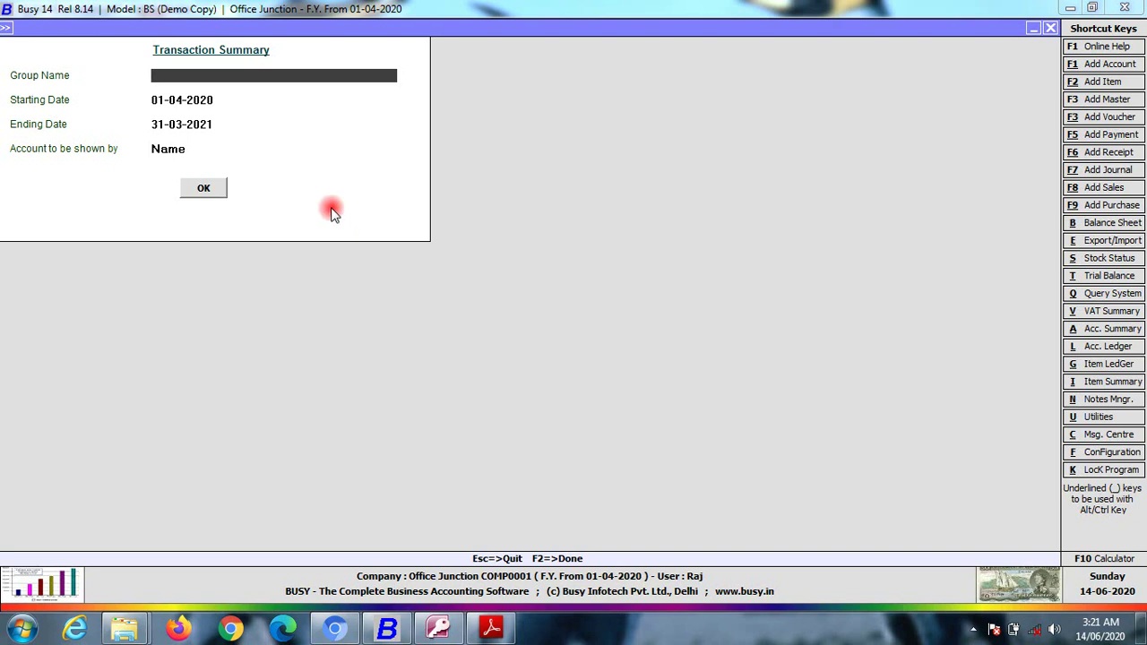
pyautogui.write('ca')
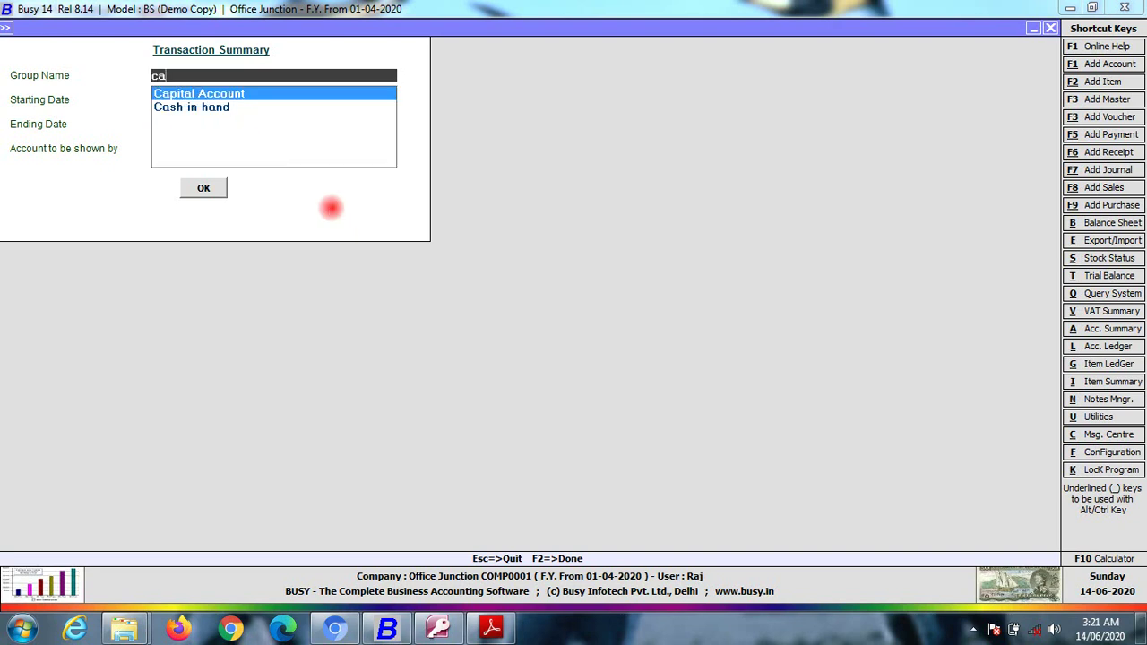
pyautogui.press('Return')
pyautogui.press('Return')
pyautogui.press('Return')
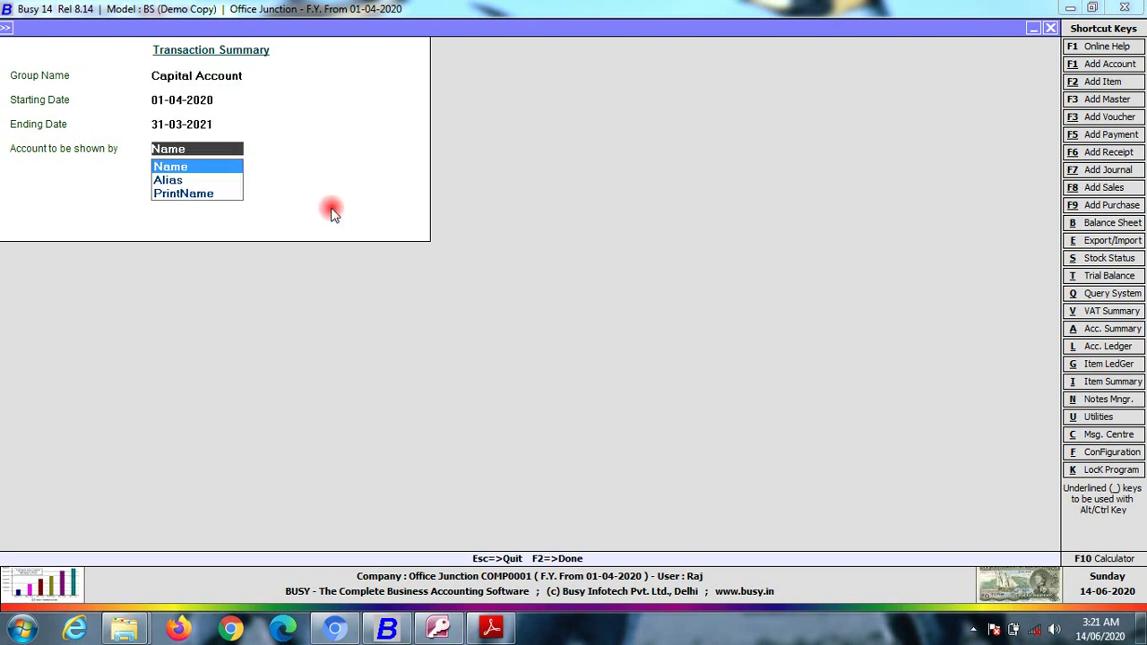
pyautogui.press('Return')
pyautogui.press('Return')
pyautogui.press('F2')
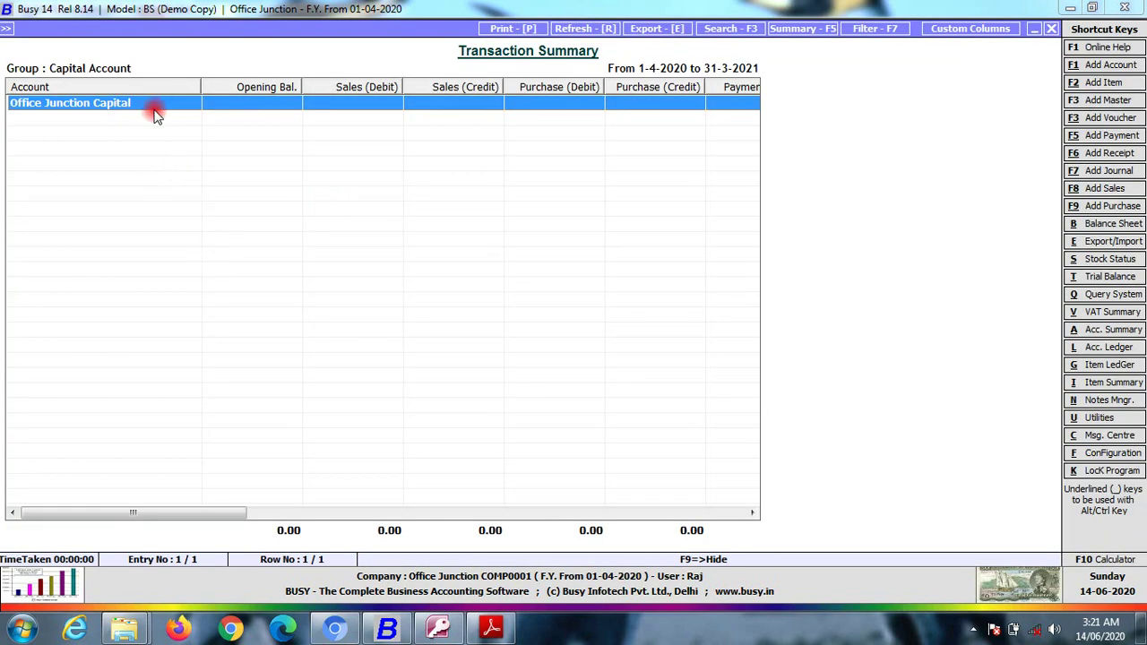
# Compare the Receipt (Credit) amount in the Capital Account summary with the Capital Account line in the PDF.
pyautogui.moveTo(240, 513); pyautogui.dragTo(417, 501)
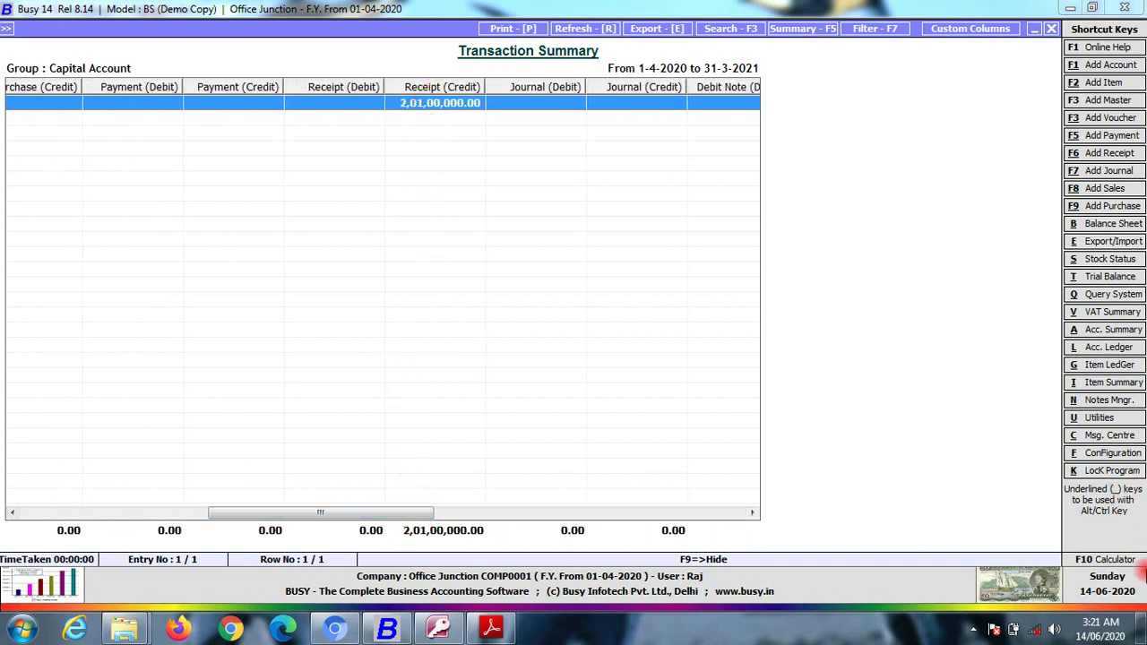
pyautogui.click(1072, 629)
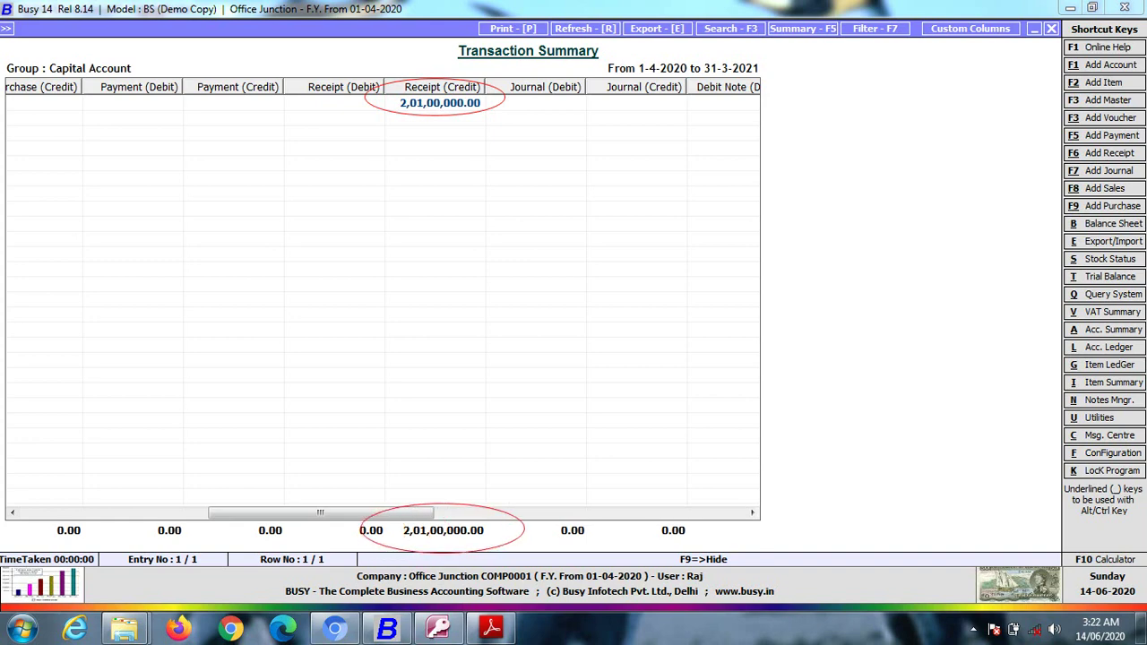
pyautogui.click(491, 628)
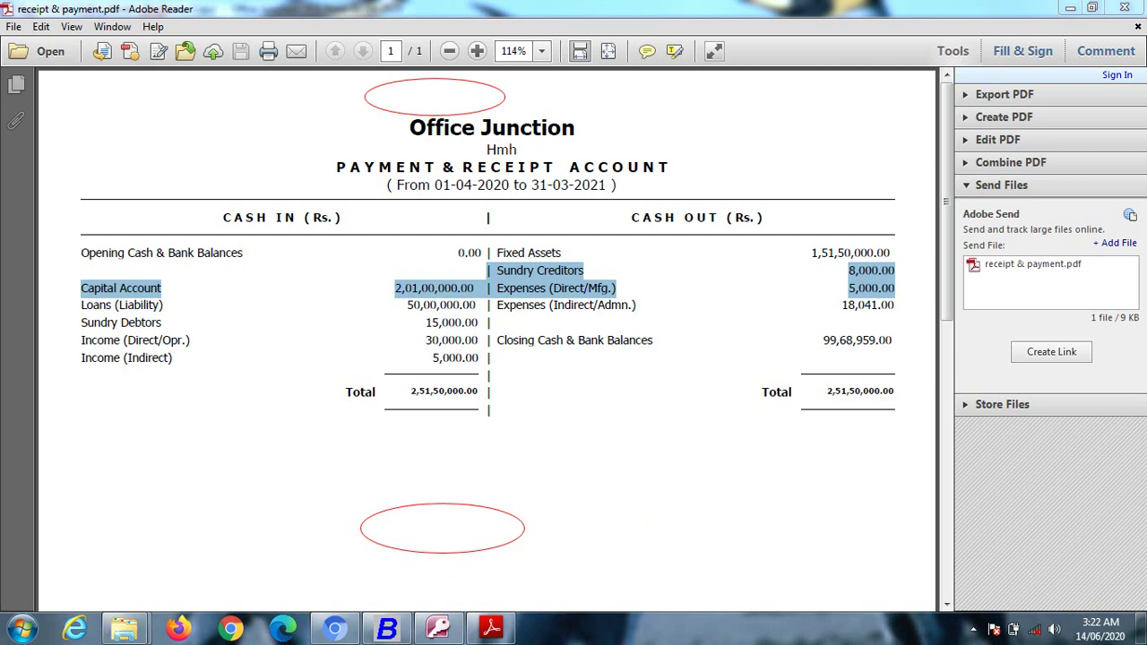
pyautogui.moveTo(429, 293); pyautogui.dragTo(482, 300)
pyautogui.click(385, 631)
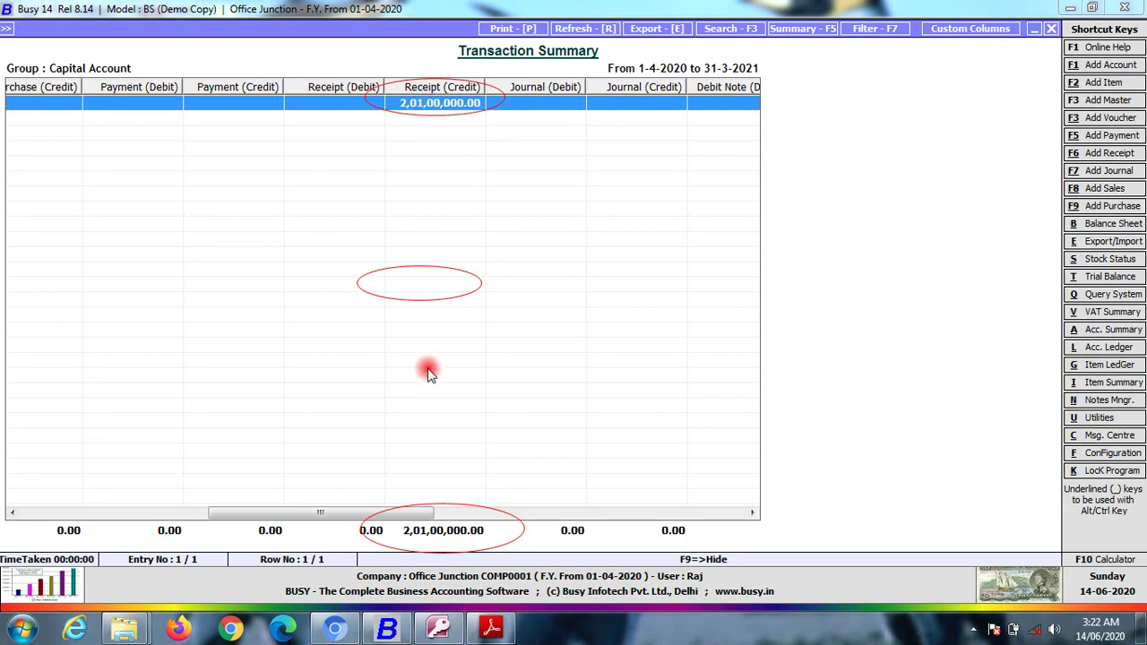
pyautogui.click(501, 637)
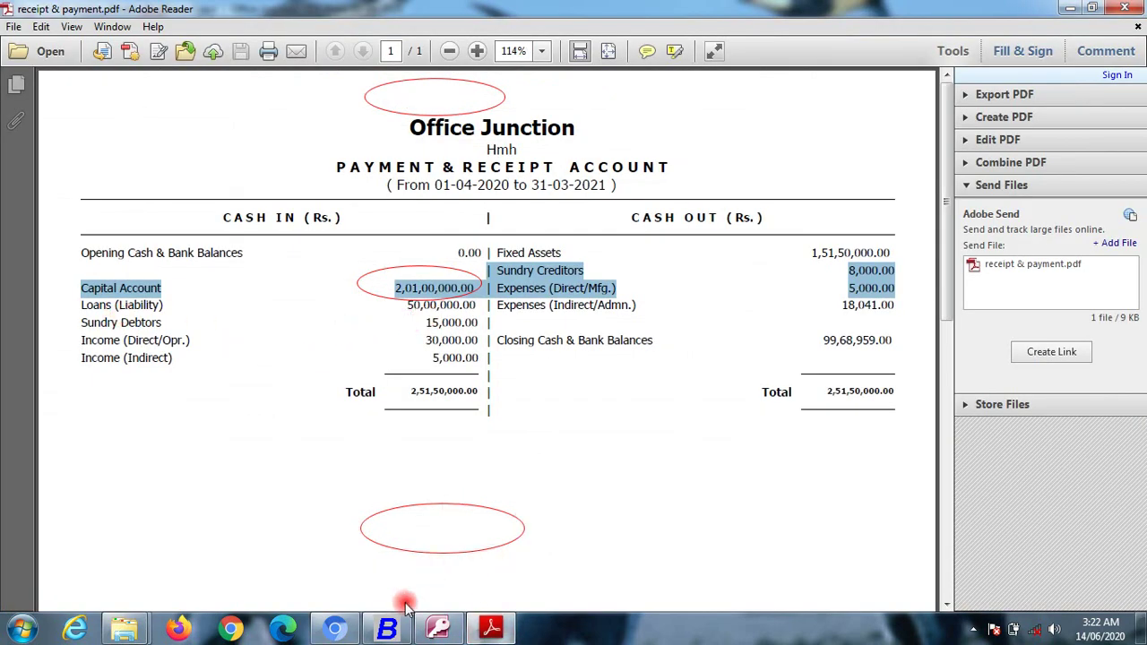
pyautogui.click(387, 630)
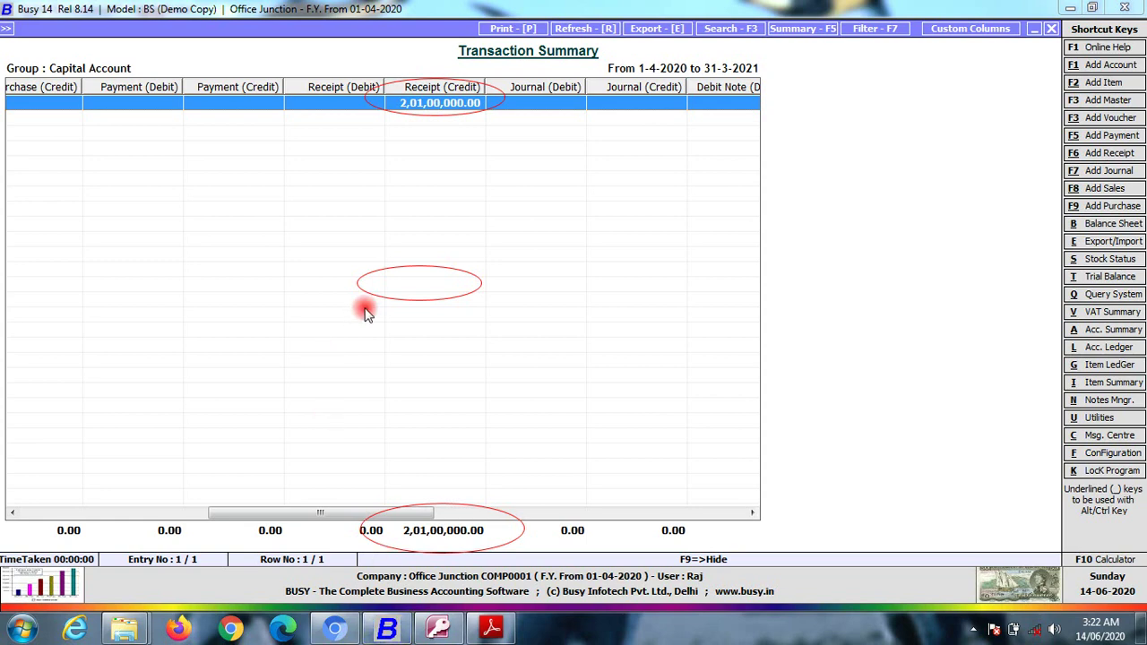
# Generate the group Transaction Summary for Loans (Liability), keeping the existing date range.
pyautogui.press('Escape')
pyautogui.write('loan')
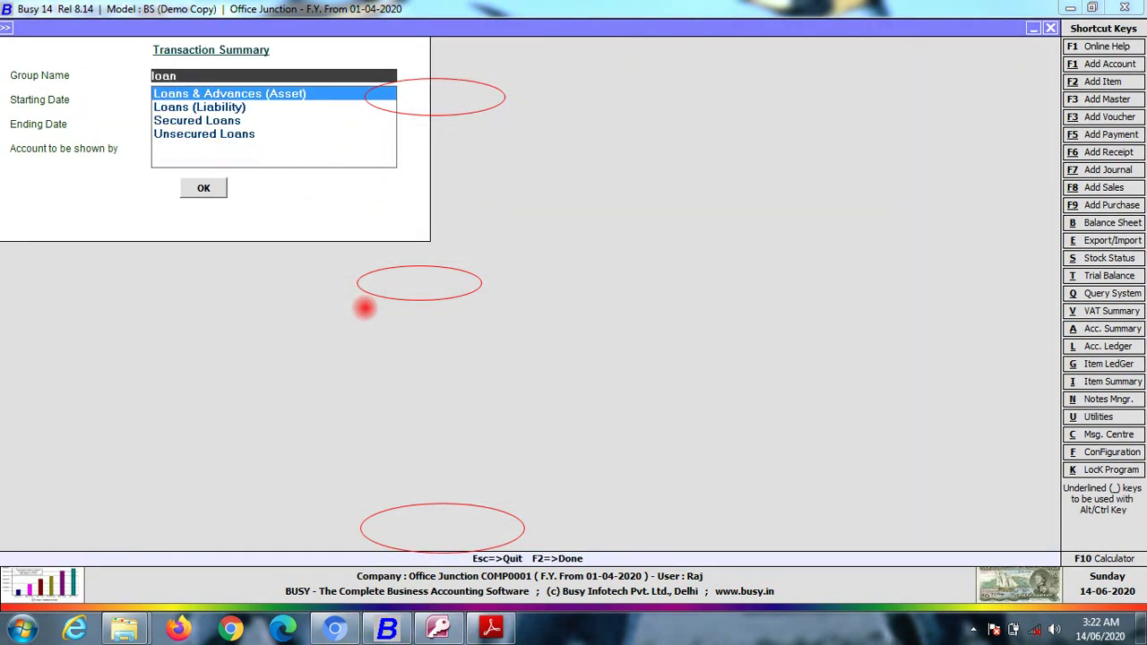
pyautogui.press('Down')
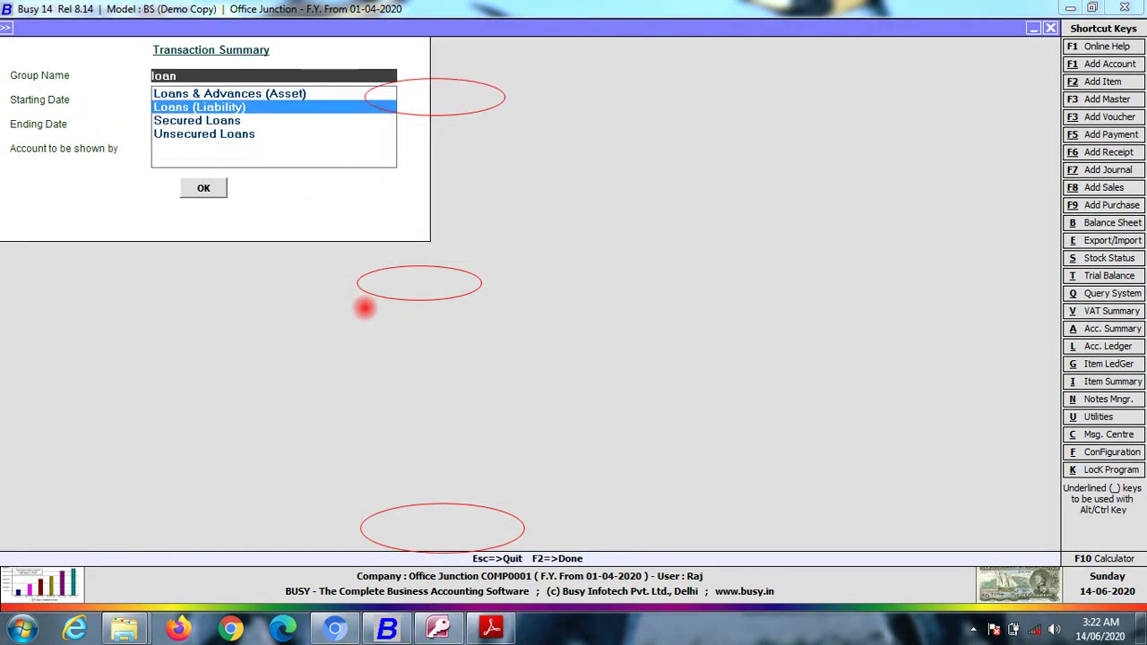
pyautogui.press('Return')
pyautogui.press('F2')
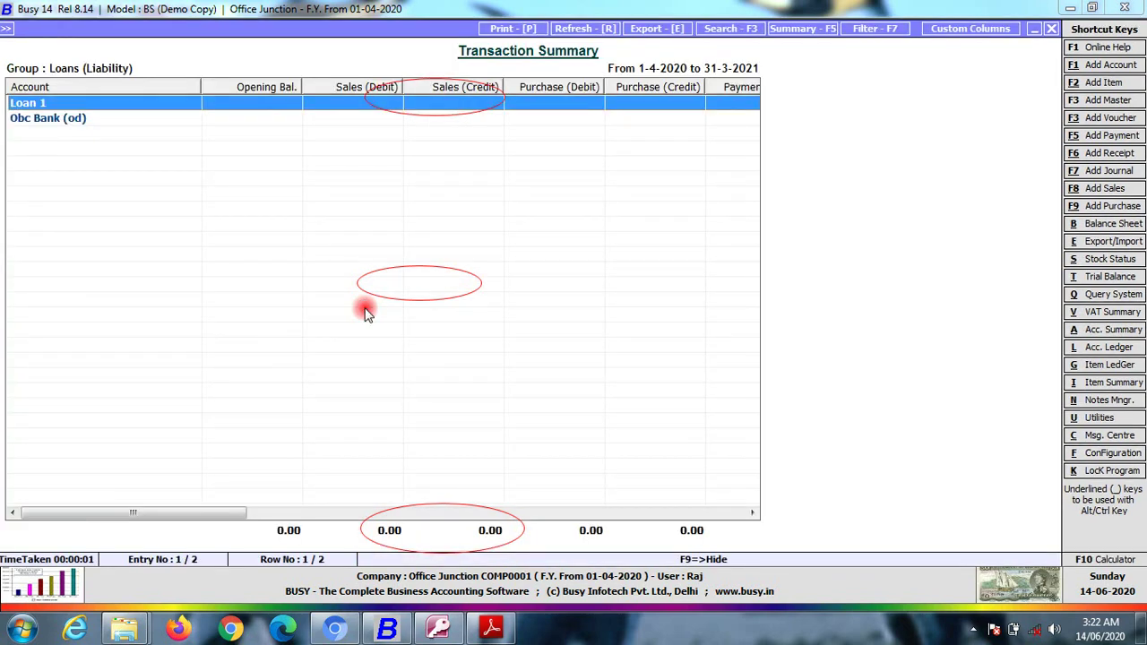
# Compare the Receipt (Credit) amount in the Loans (Liability) summary with the Loans (Liability) line in the receipt & payment PDF.
pyautogui.click(51, 124)
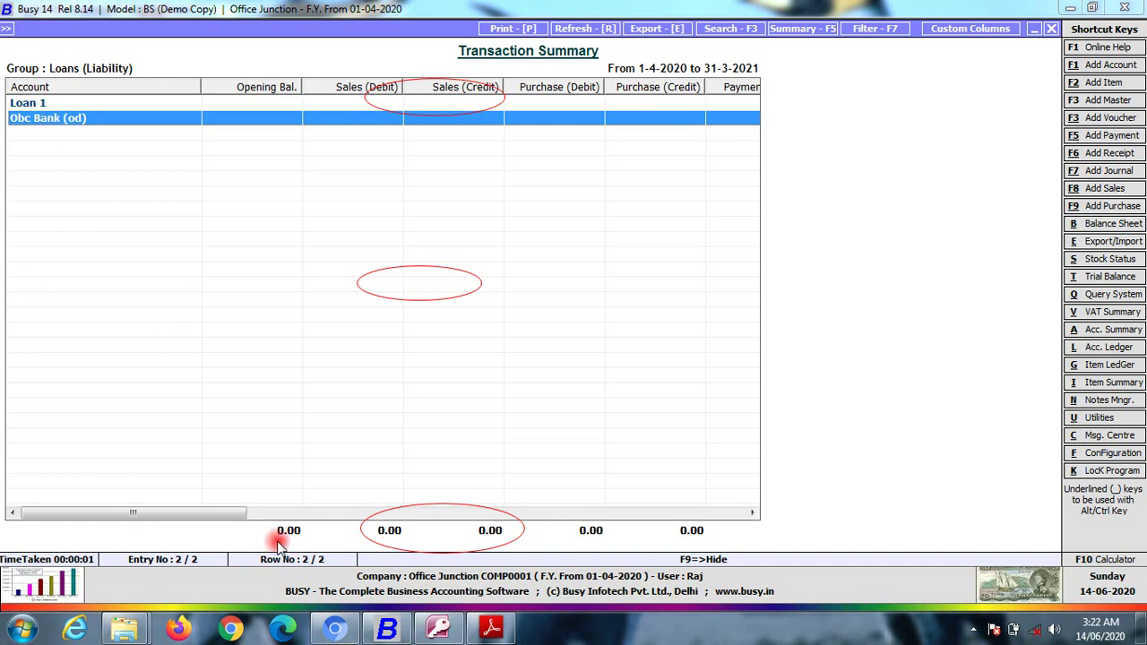
pyautogui.moveTo(210, 512); pyautogui.dragTo(412, 518)
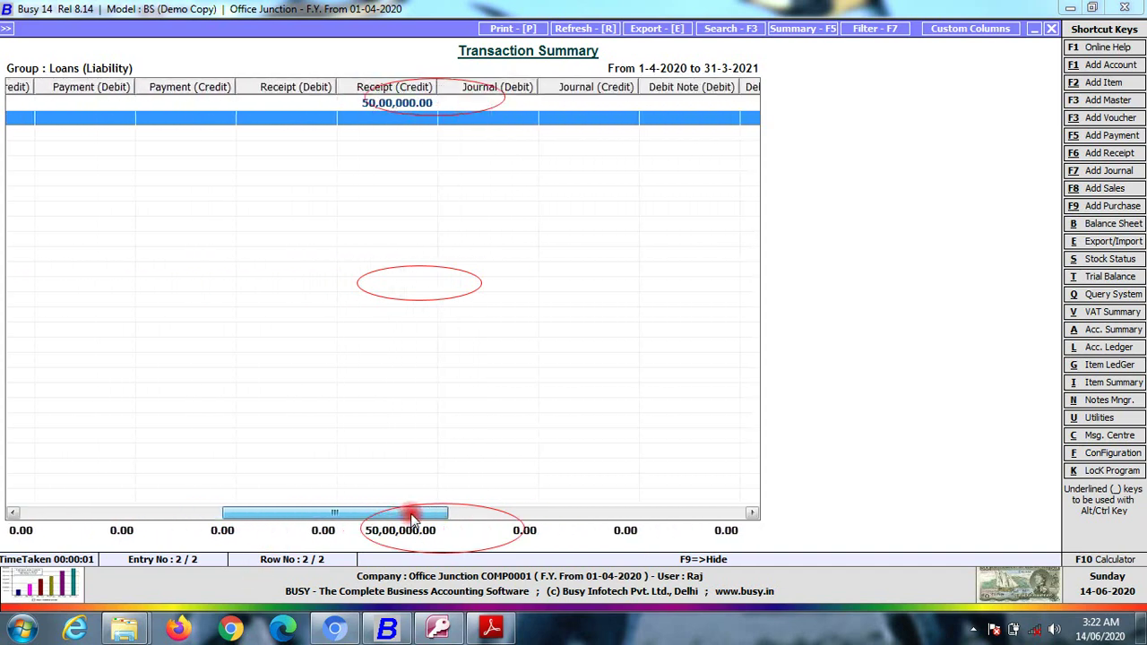
pyautogui.click(360, 101)
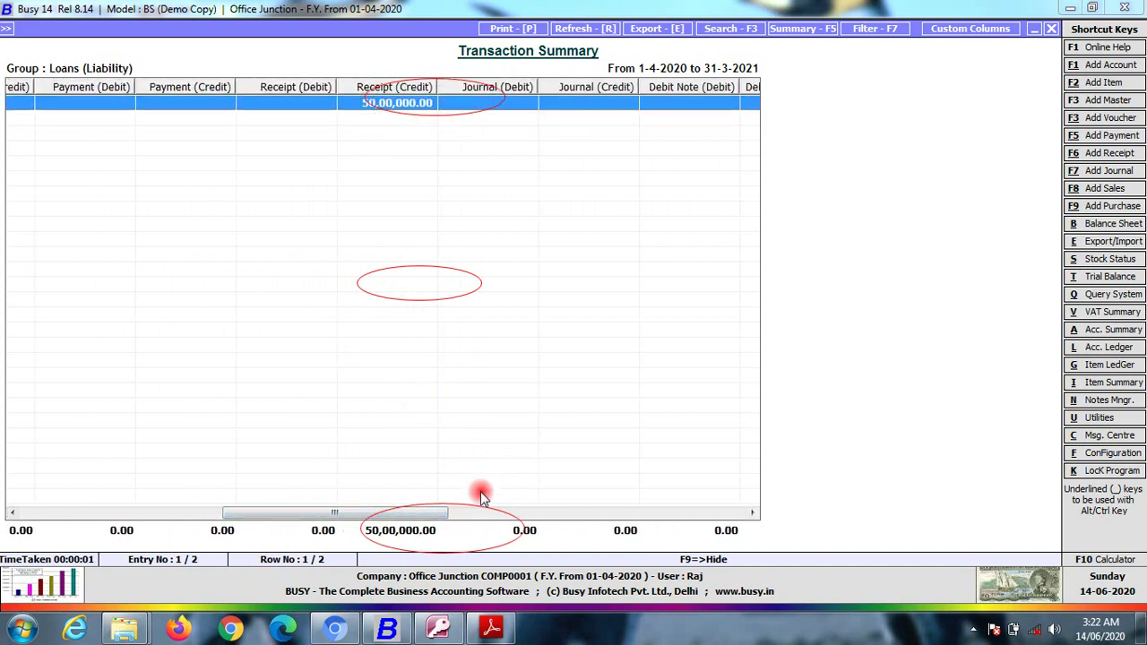
pyautogui.click(491, 627)
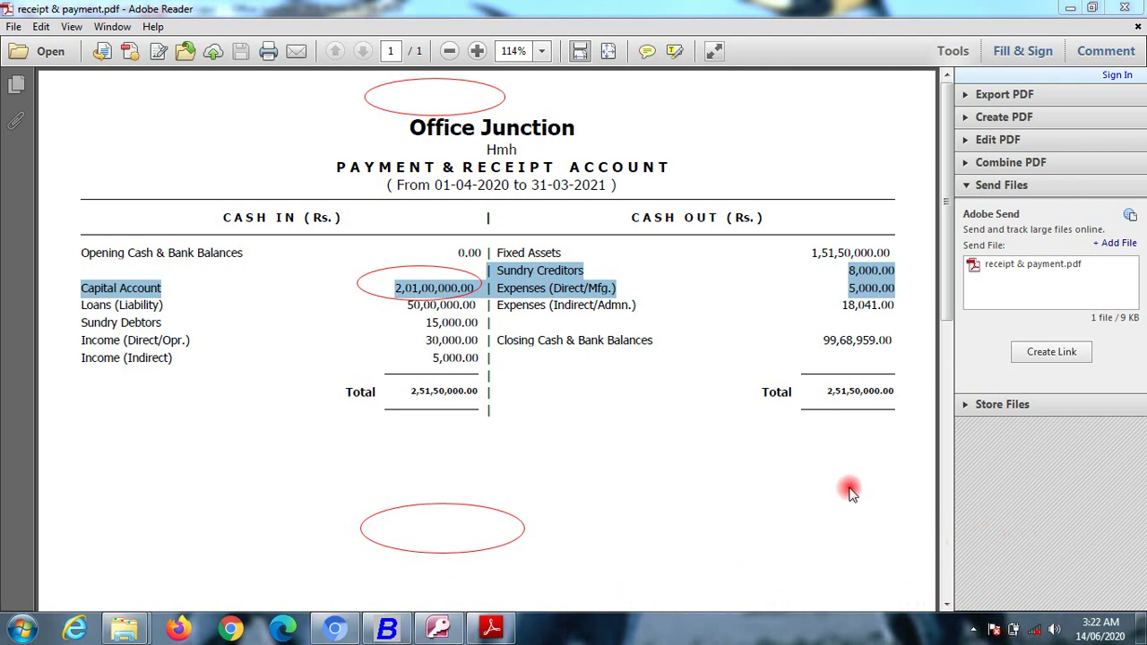
pyautogui.click(1078, 529)
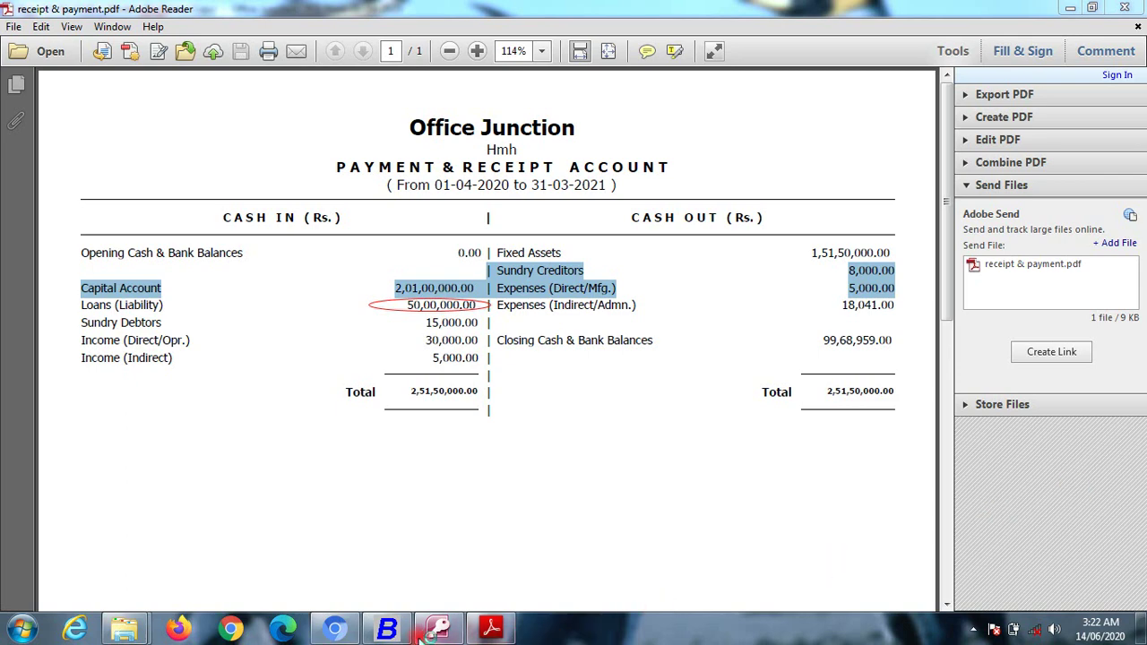
pyautogui.click(386, 628)
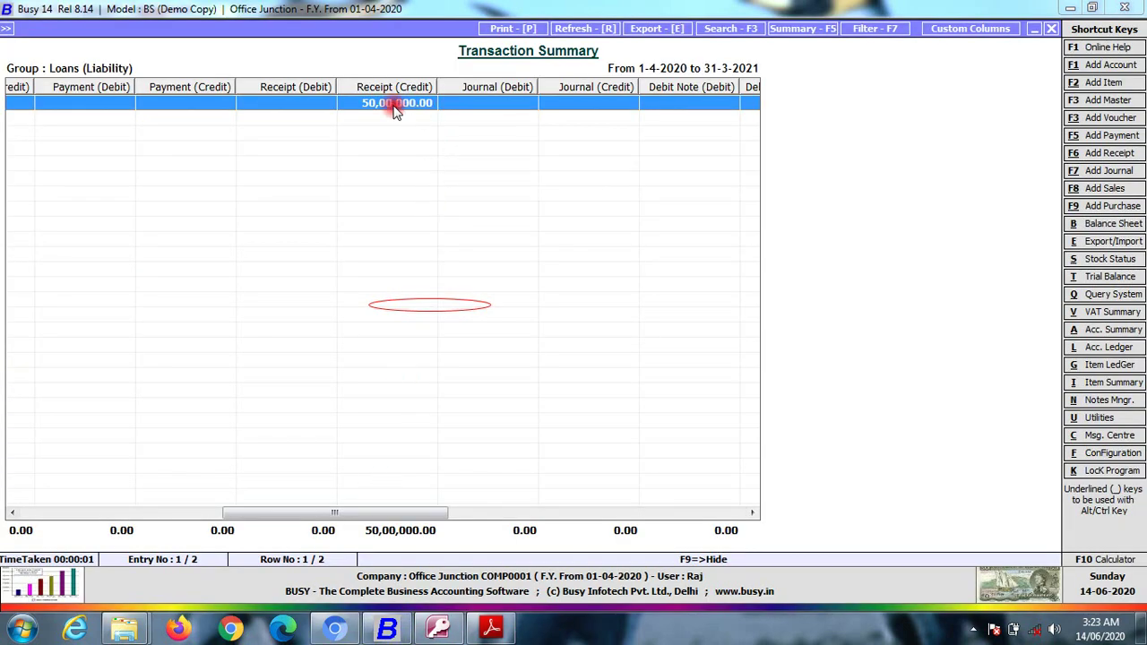
pyautogui.click(1077, 607)
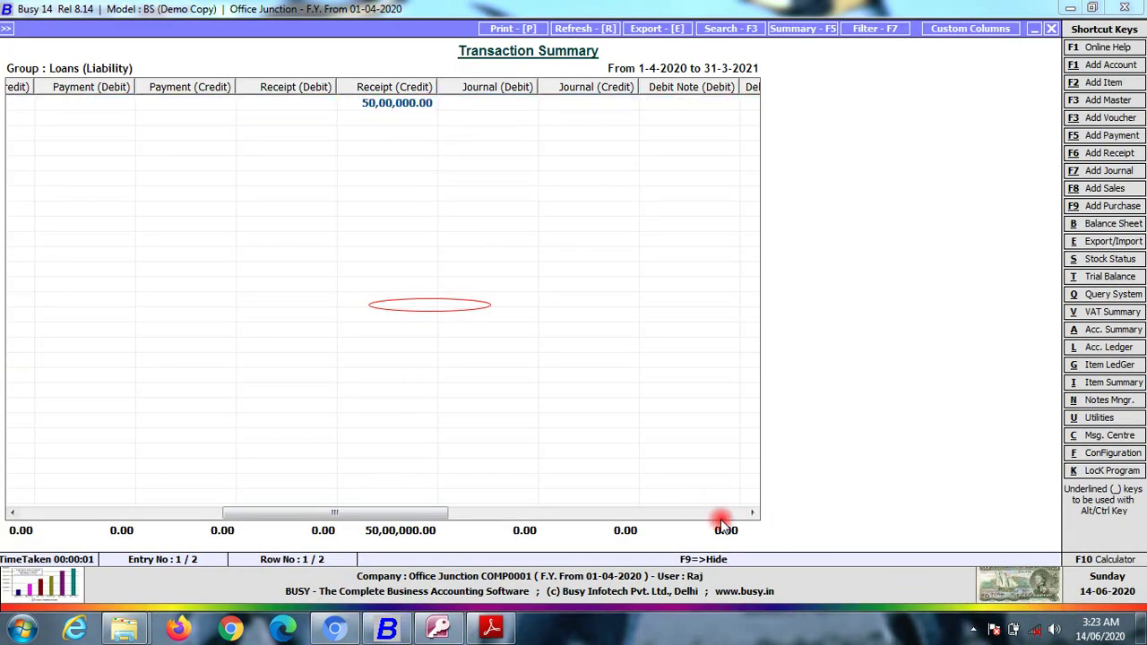
pyautogui.moveTo(297, 66); pyautogui.dragTo(454, 130)
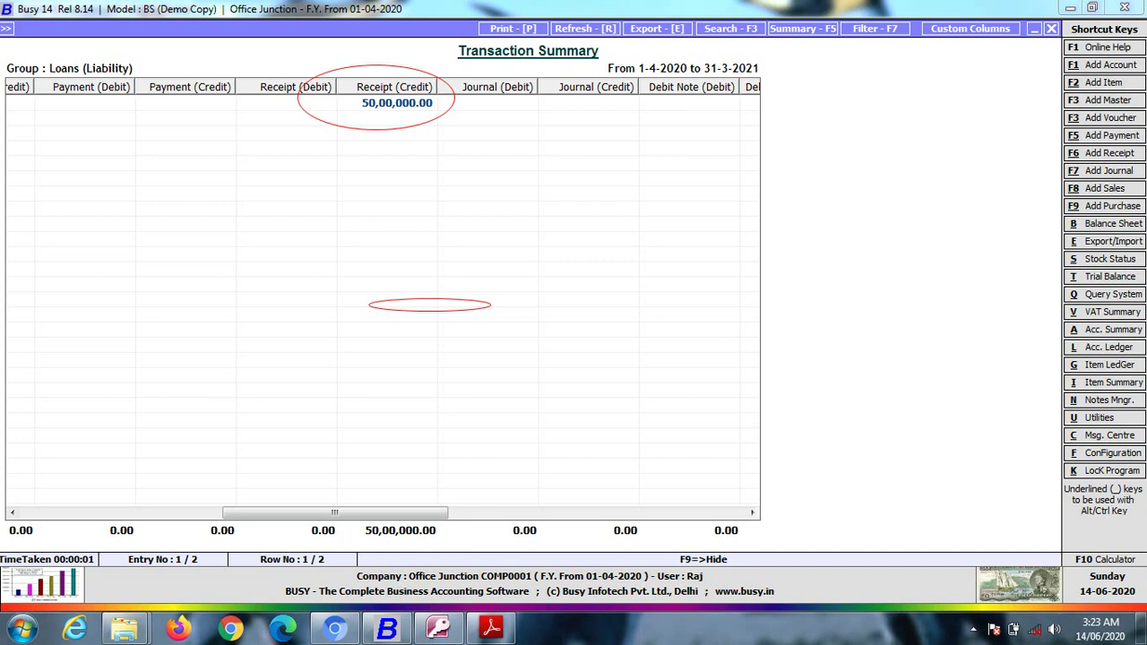
pyautogui.press('Escape')
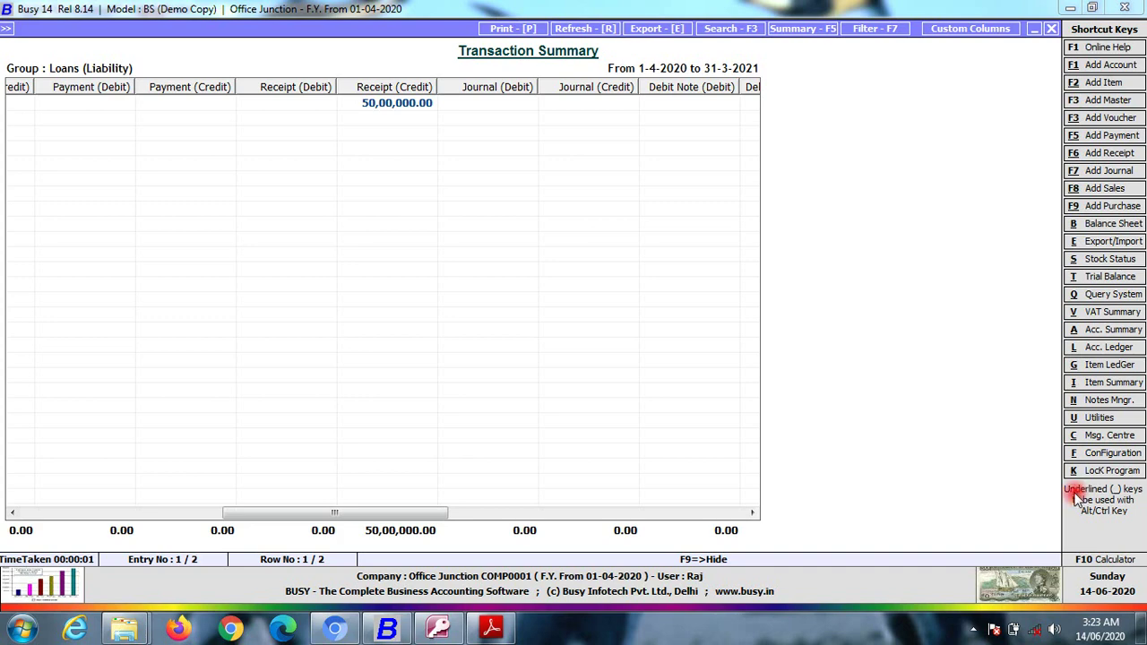
# Check the Sundry Debtors amount under Cash In in the receipt & payment PDF, and return to Busy.
pyautogui.click(490, 627)
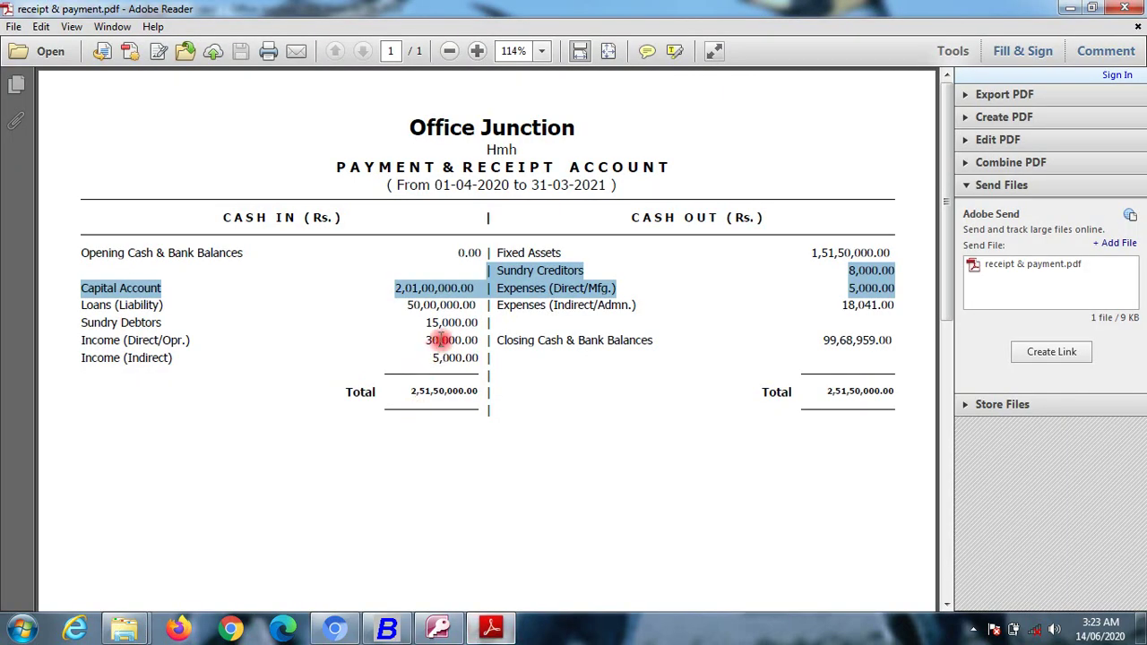
pyautogui.moveTo(424, 324); pyautogui.dragTo(481, 320)
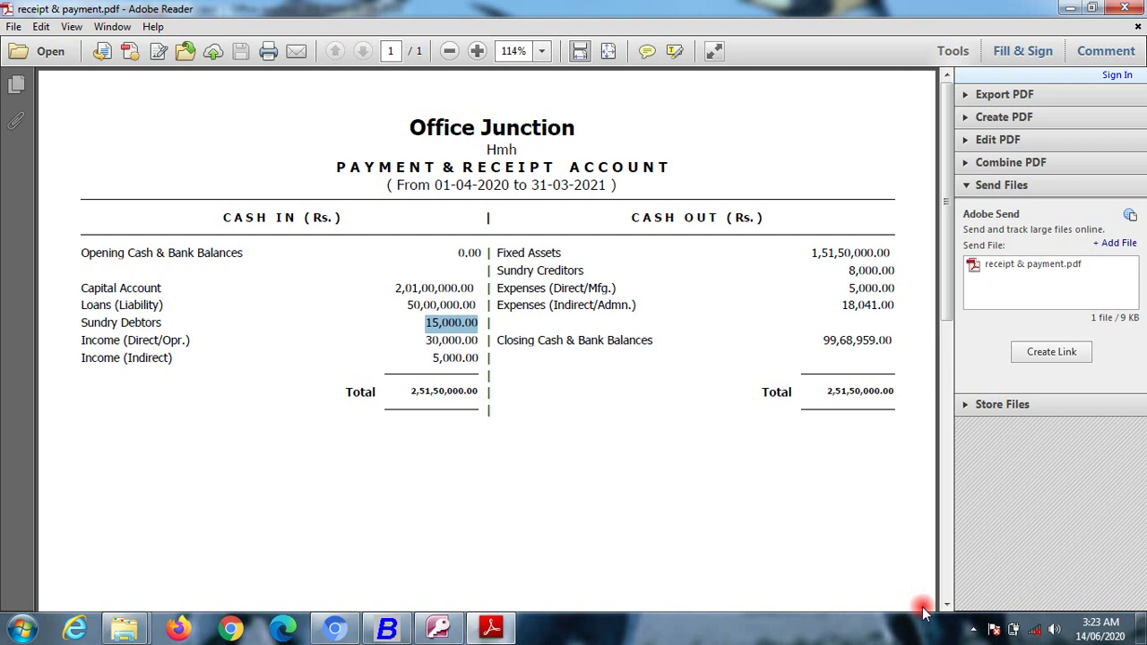
pyautogui.click(387, 629)
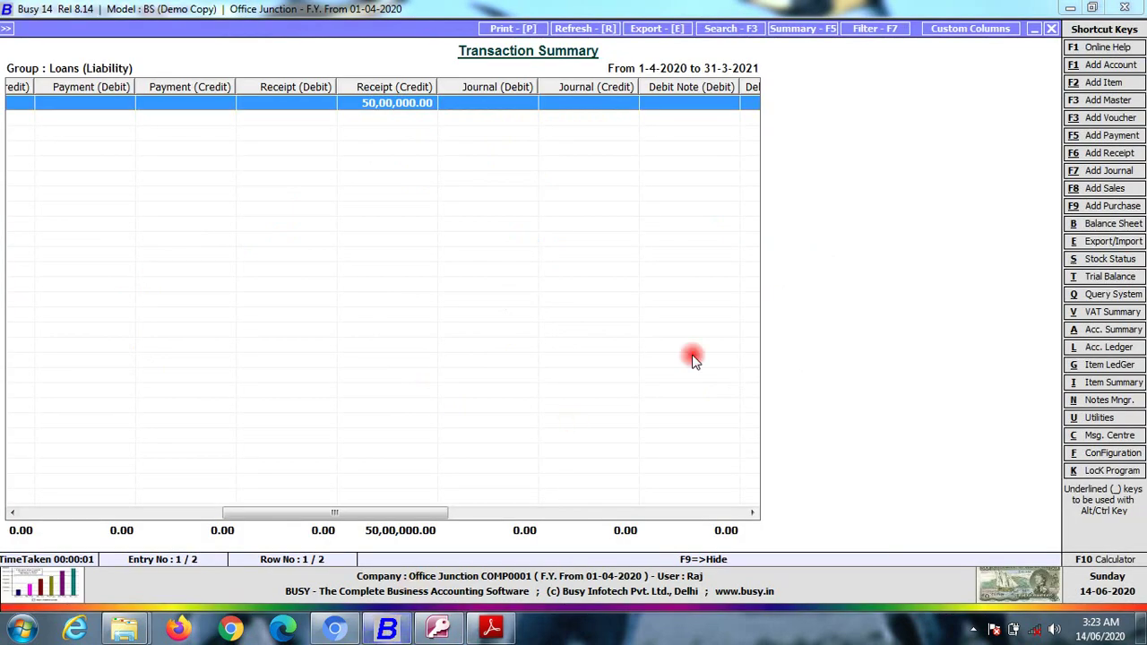
# Generate the group Transaction Summary for Sundry Debtors with the same date range.
pyautogui.press('Escape')
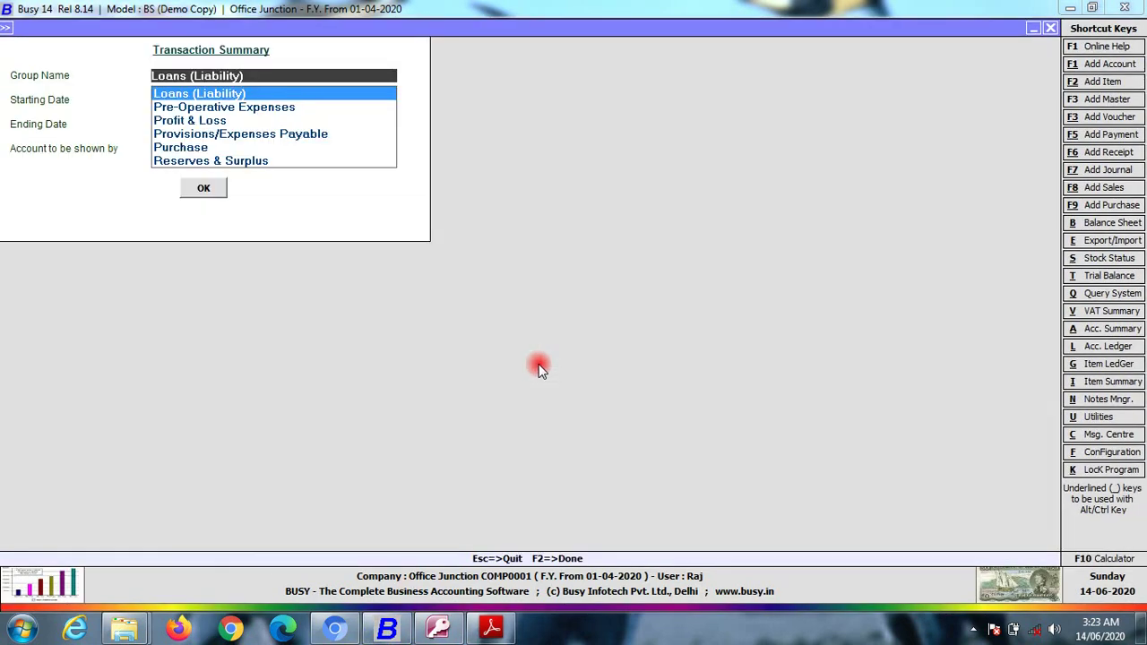
pyautogui.write('sun')
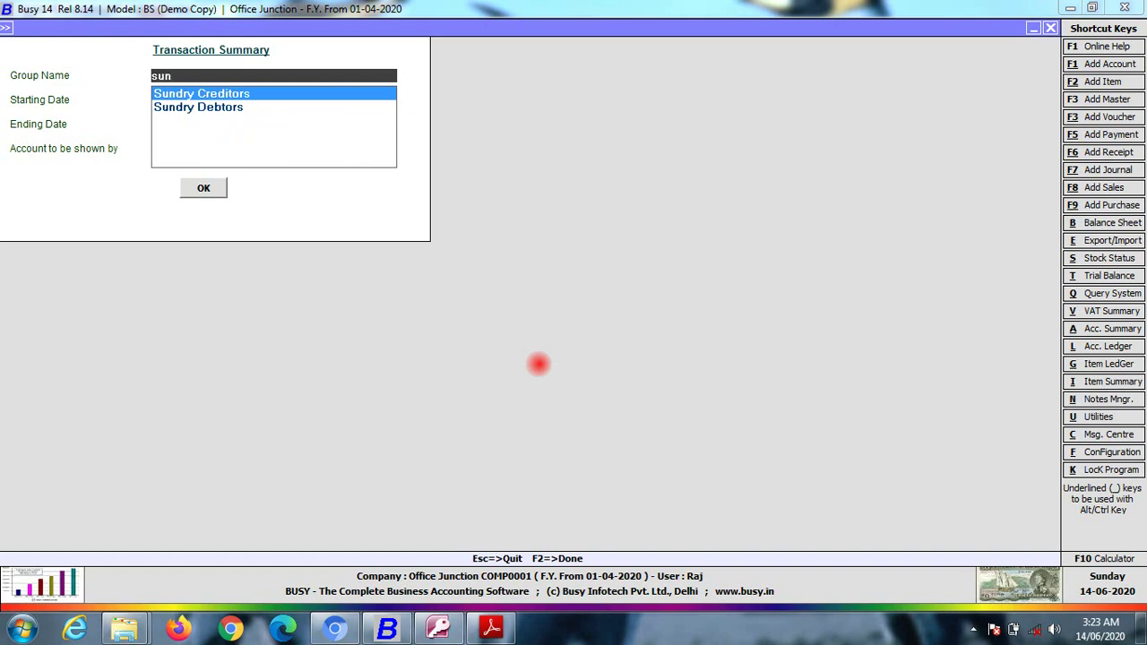
pyautogui.press('Down')
pyautogui.press('Return')
pyautogui.press('F2')
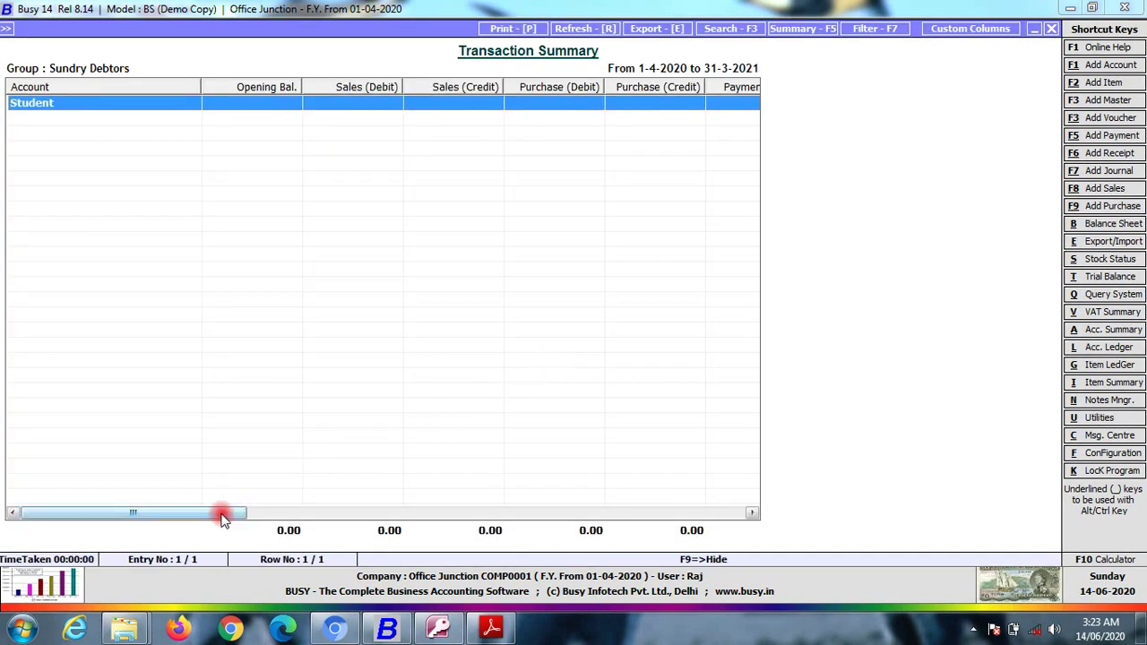
# Compare the Receipt (Credit) amount in the Sundry Debtors summary with the Sundry Debtors line in the PDF.
pyautogui.moveTo(220, 512); pyautogui.dragTo(448, 507)
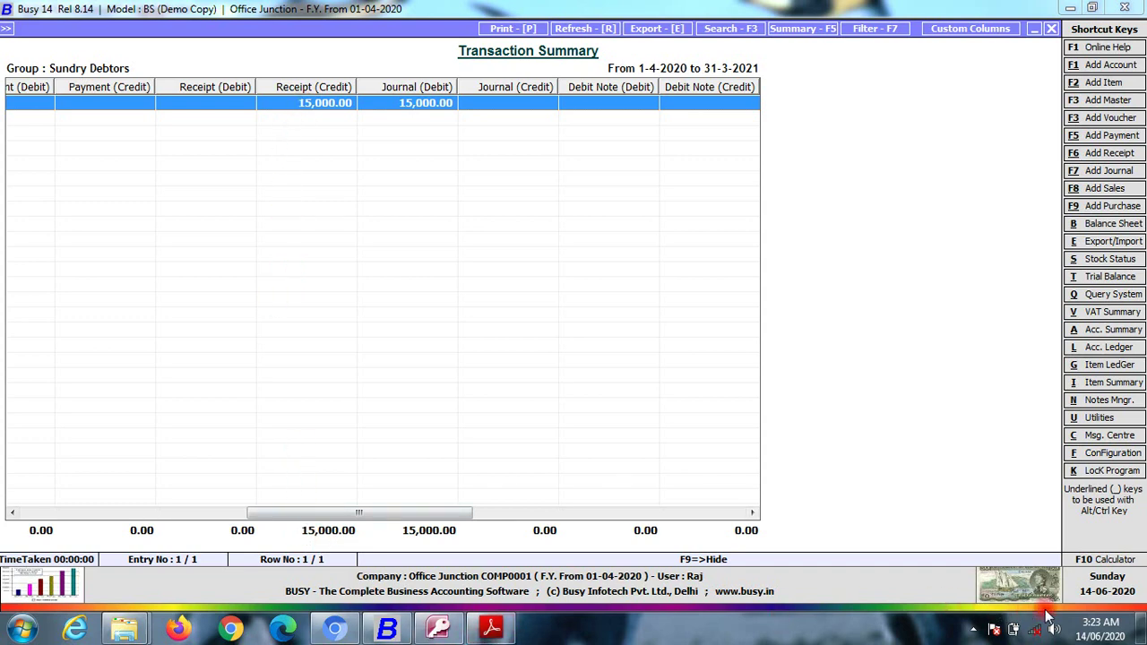
pyautogui.click(1079, 614)
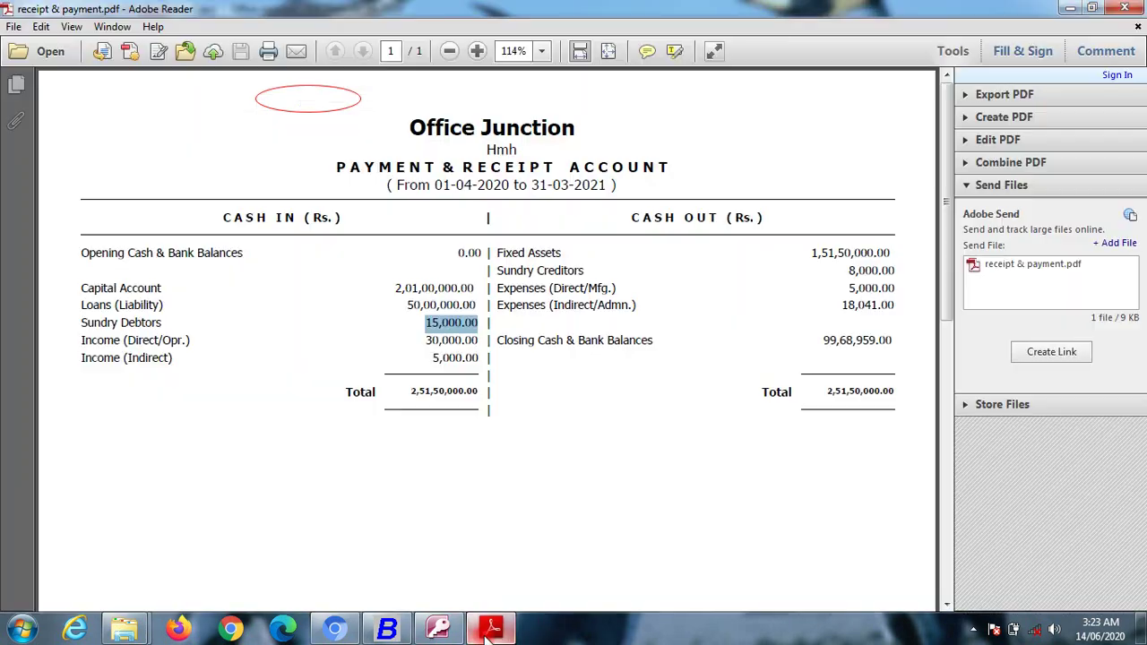
pyautogui.click(491, 628)
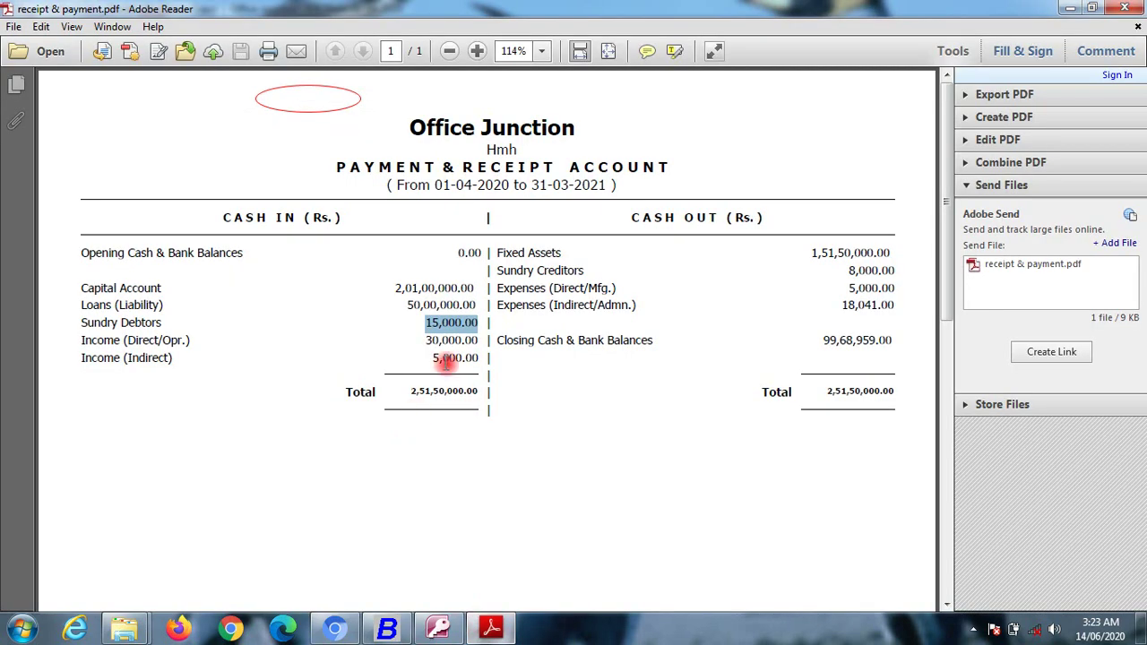
pyautogui.click(438, 328)
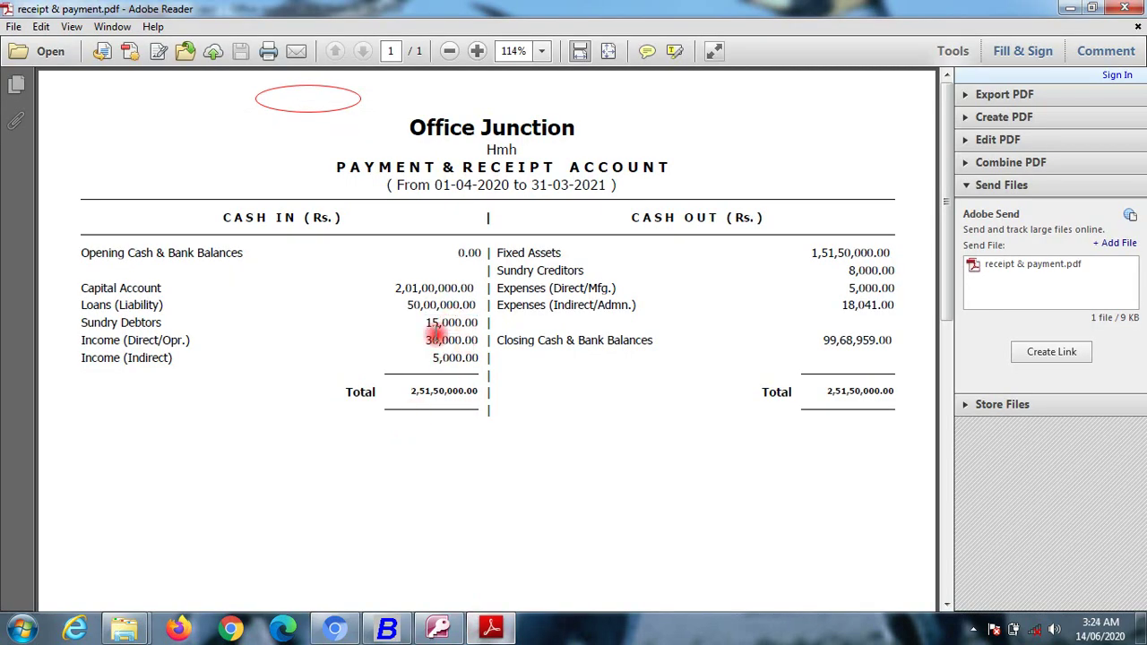
pyautogui.click(1089, 623)
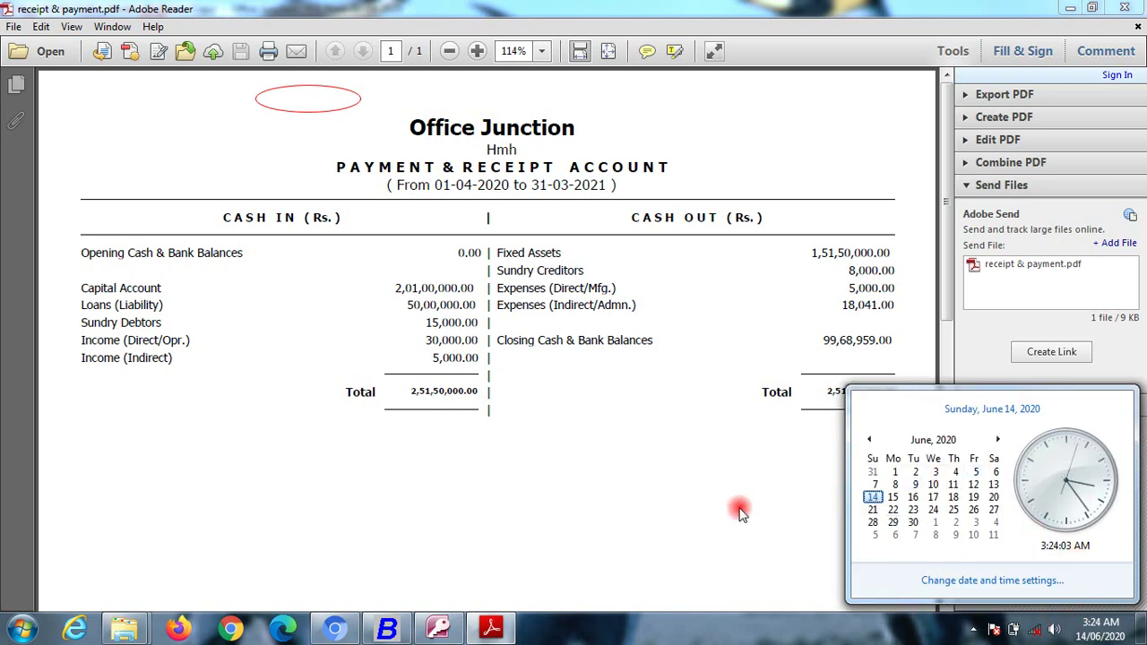
pyautogui.click(740, 512)
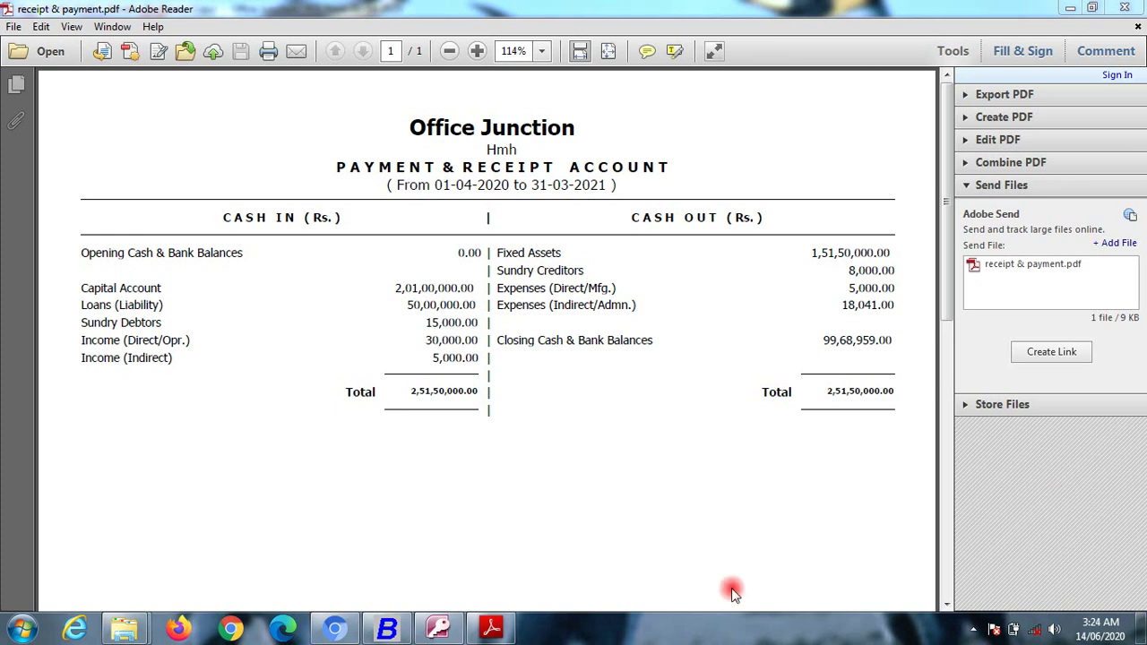
# Switch back to Busy and generate the group Transaction Summary for Income (Direct/Opr.) from 01-04-2020 to 31-03-2021, showing accounts by Name.
pyautogui.click(387, 628)
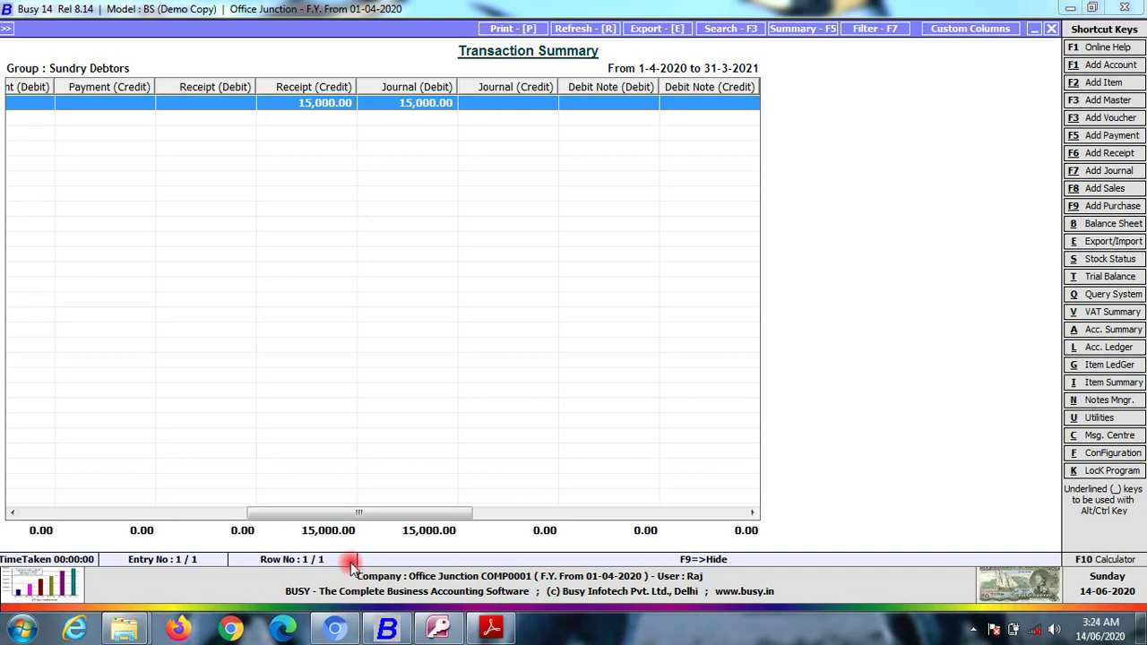
pyautogui.press('Escape')
pyautogui.write('In')
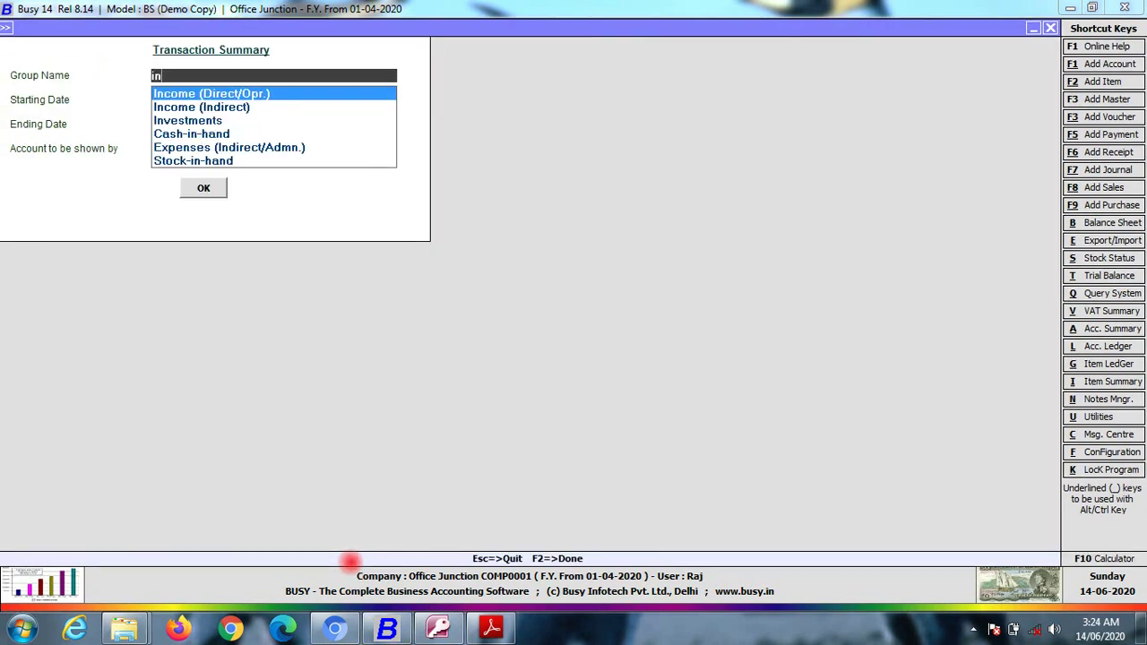
pyautogui.press('BackSpace')
pyautogui.press('Return')
pyautogui.press('Return')
pyautogui.press('Return')
pyautogui.press('Return')
pyautogui.press('Return')
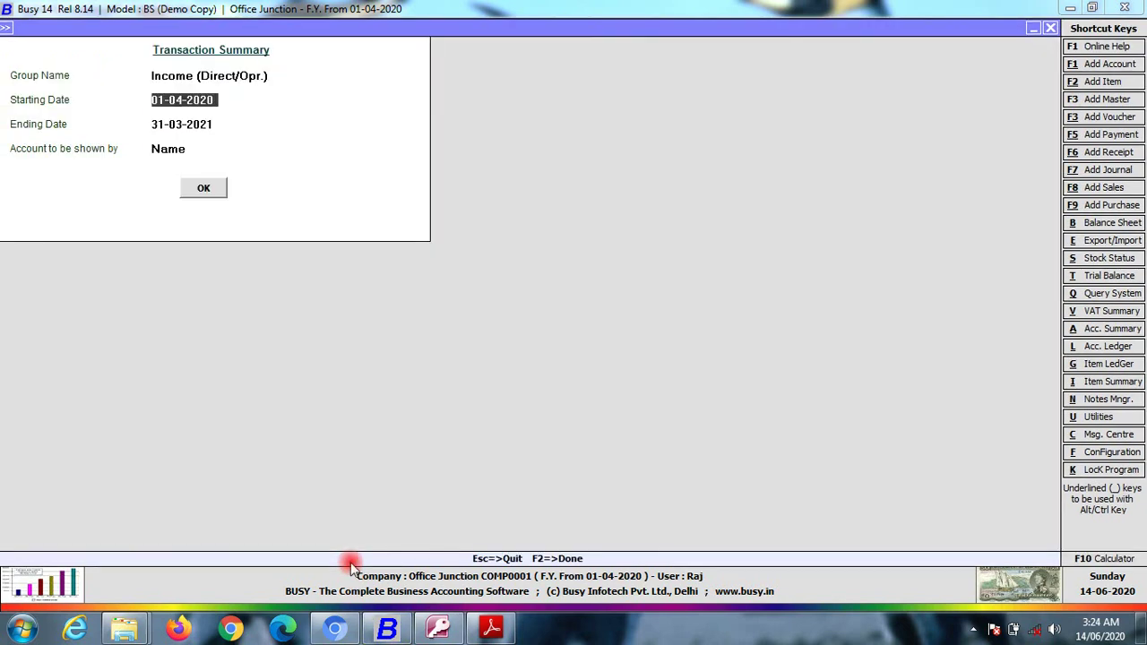
pyautogui.press('F2')
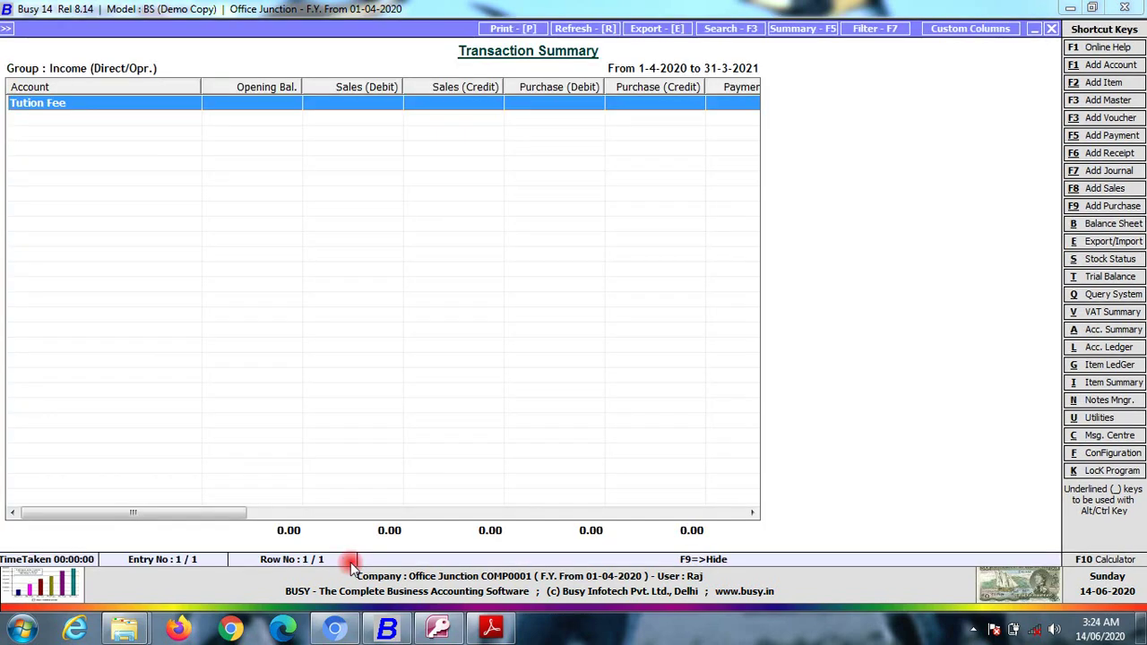
# Compare the Receipt (Credit) amount in the Income (Direct/Opr.) summary with the Income (Direct/Opr.) line in the PDF.
pyautogui.moveTo(191, 518); pyautogui.dragTo(381, 513)
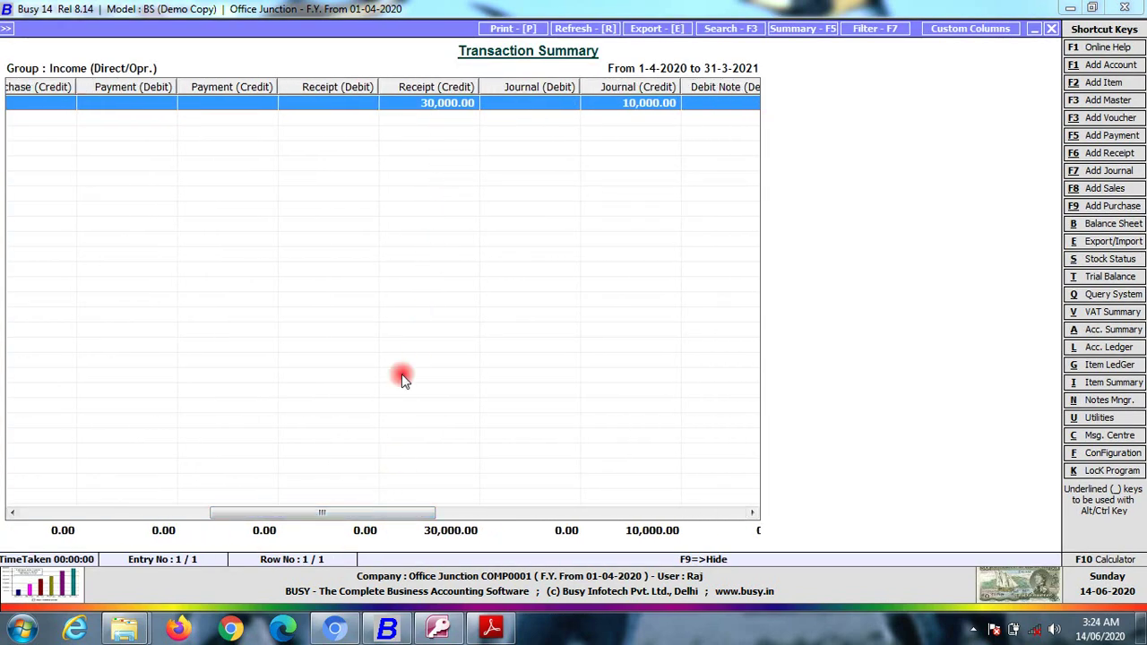
pyautogui.moveTo(332, 512); pyautogui.dragTo(365, 495)
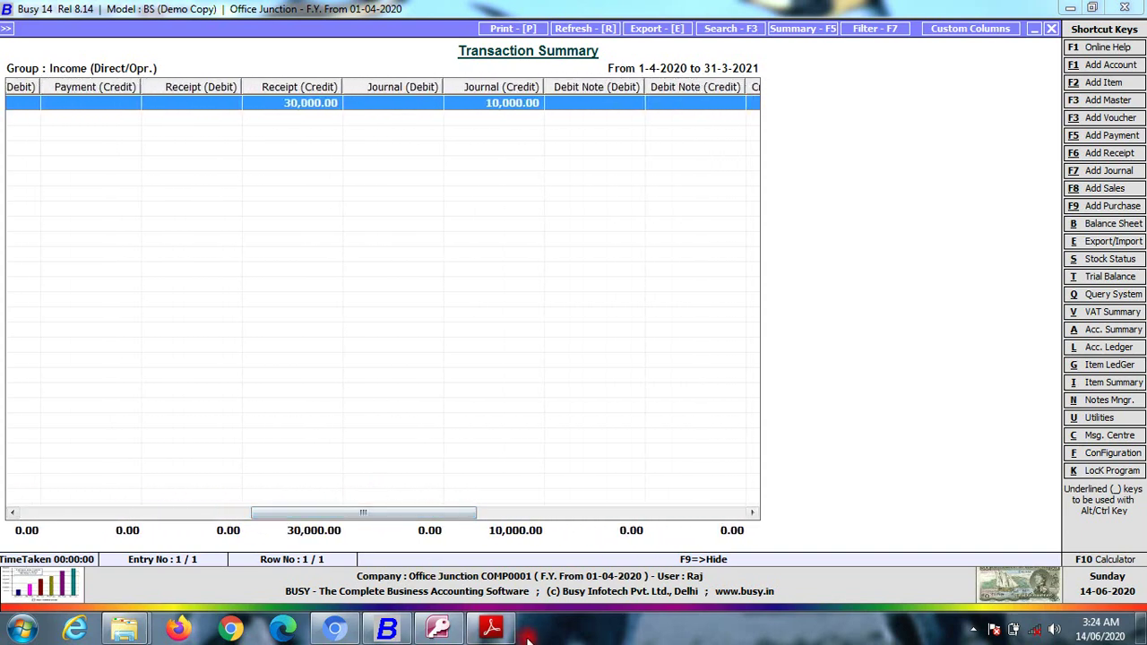
pyautogui.click(491, 629)
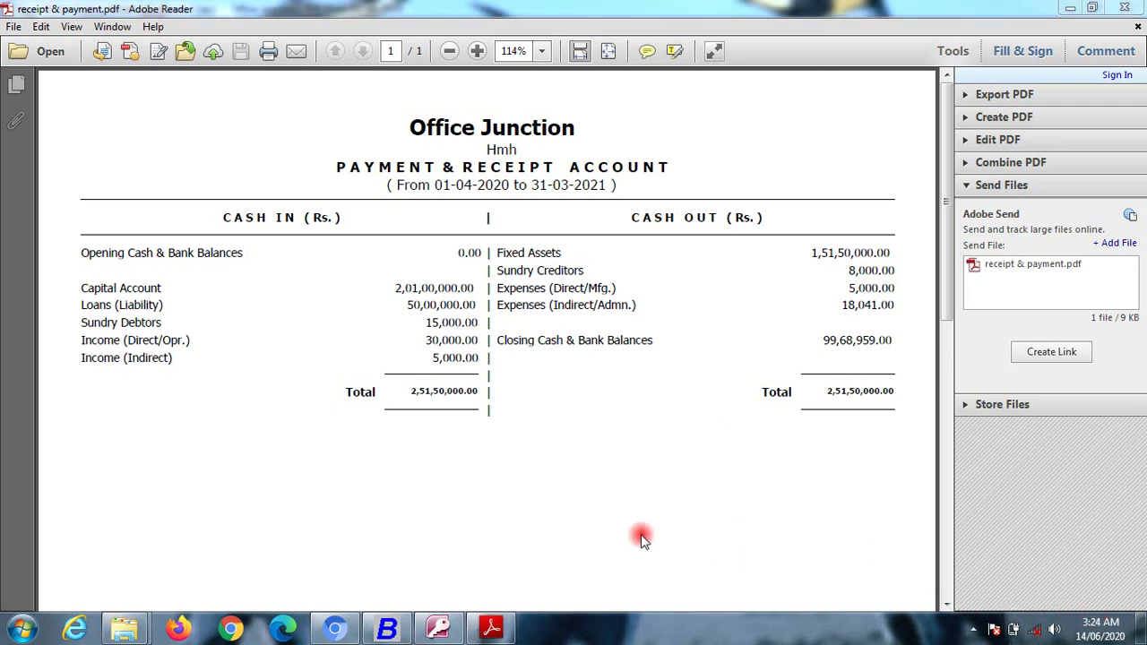
pyautogui.moveTo(414, 330); pyautogui.dragTo(484, 349)
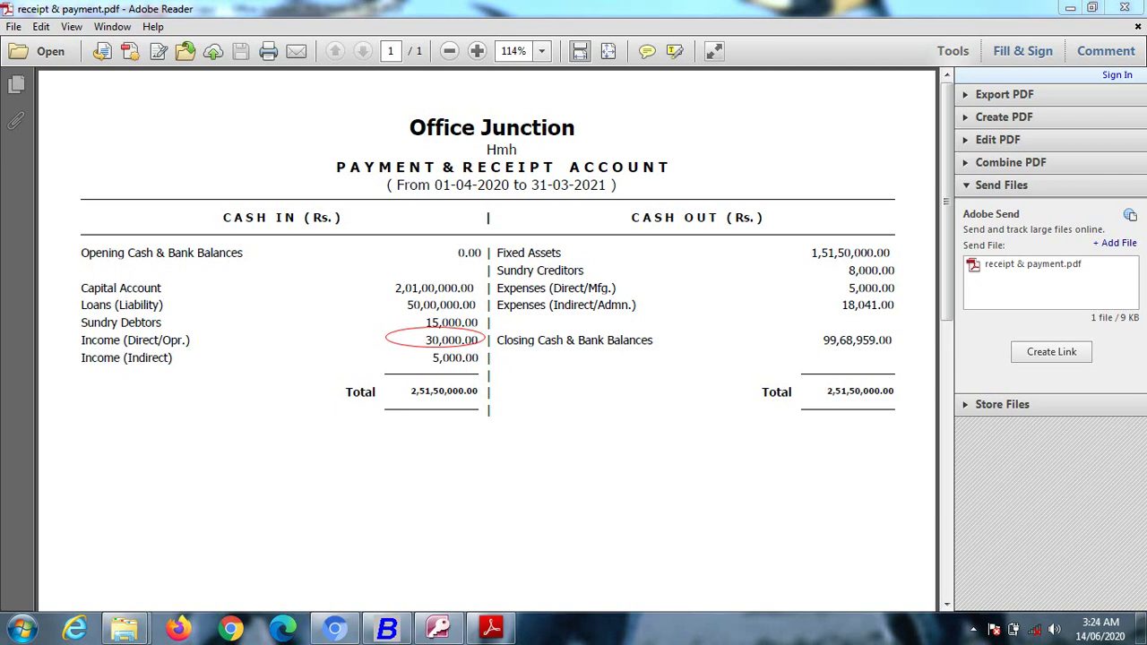
pyautogui.click(387, 628)
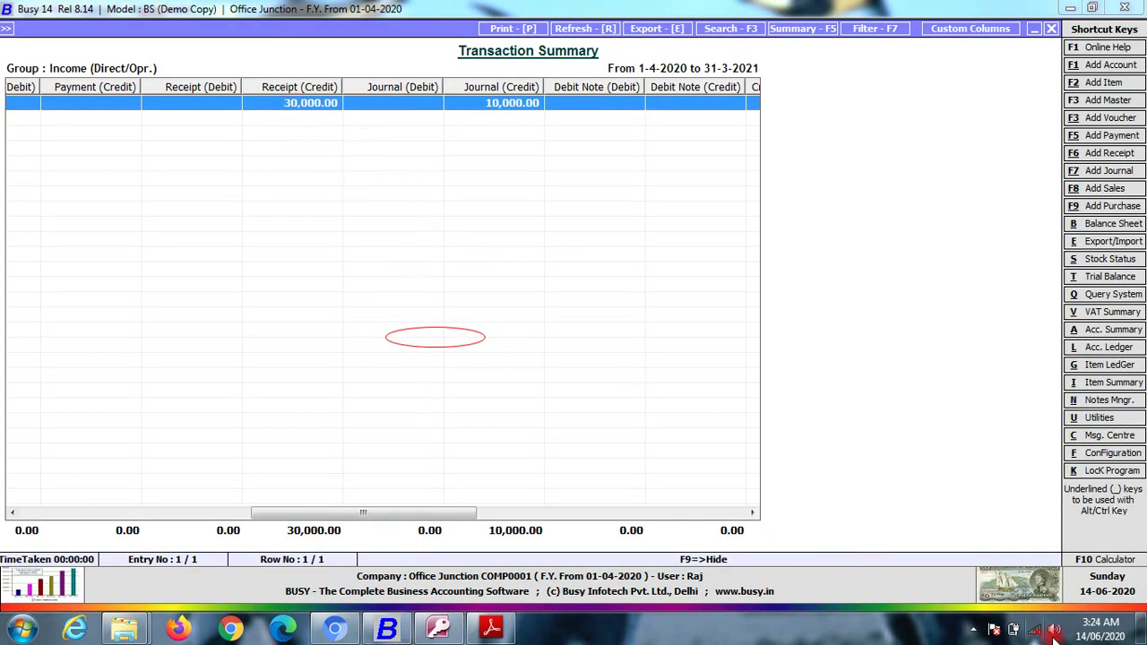
pyautogui.click(1079, 623)
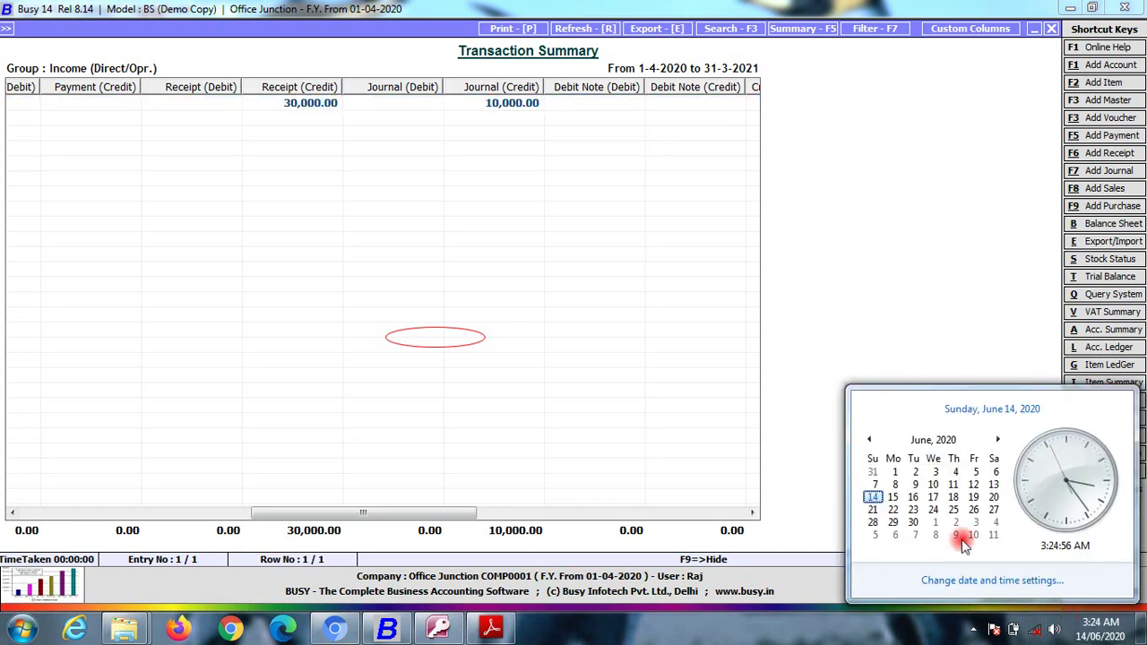
pyautogui.click(1084, 618)
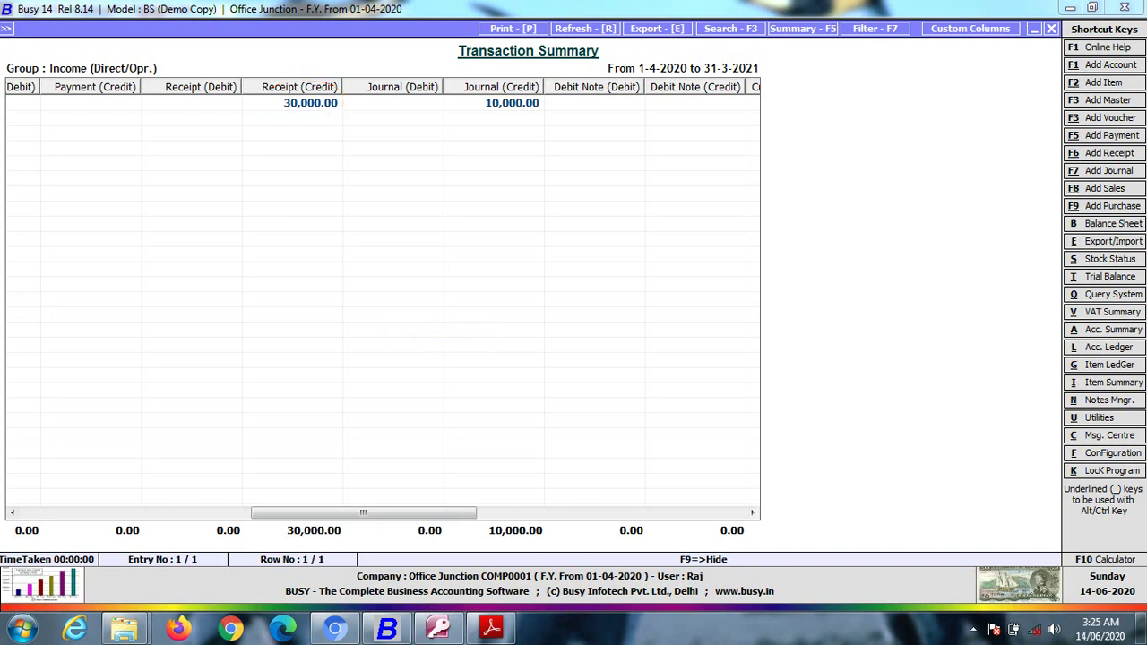
# Check the Income (Indirect) amount under Cash In in the receipt & payment PDF and return to Busy.
pyautogui.click(492, 630)
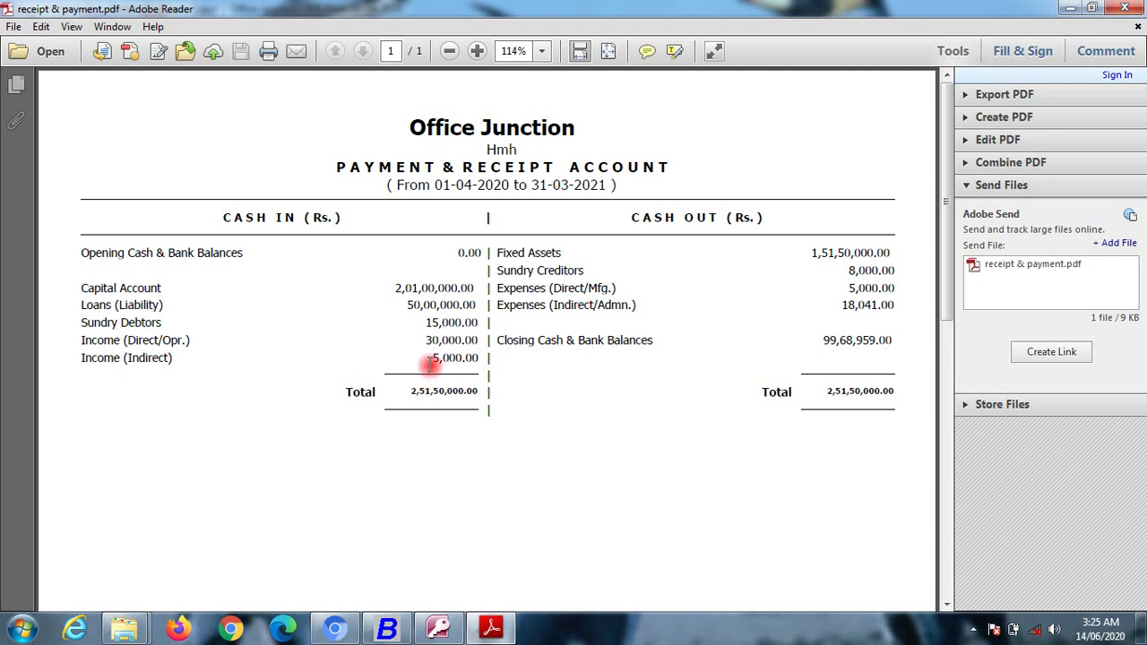
pyautogui.moveTo(433, 359); pyautogui.dragTo(467, 358)
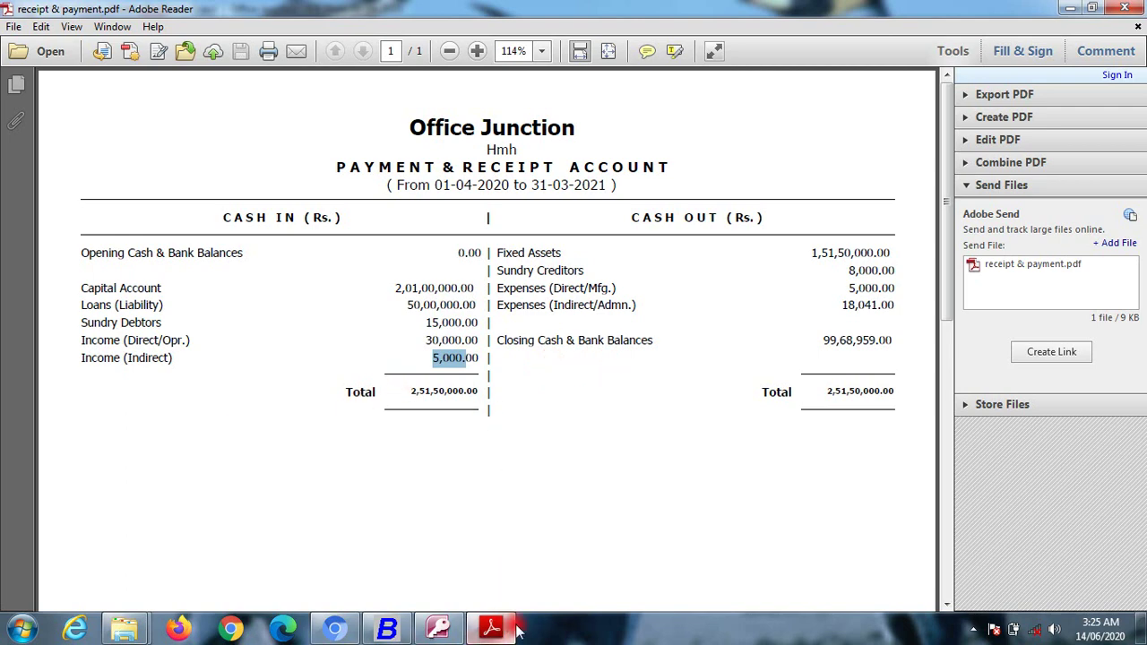
pyautogui.click(387, 630)
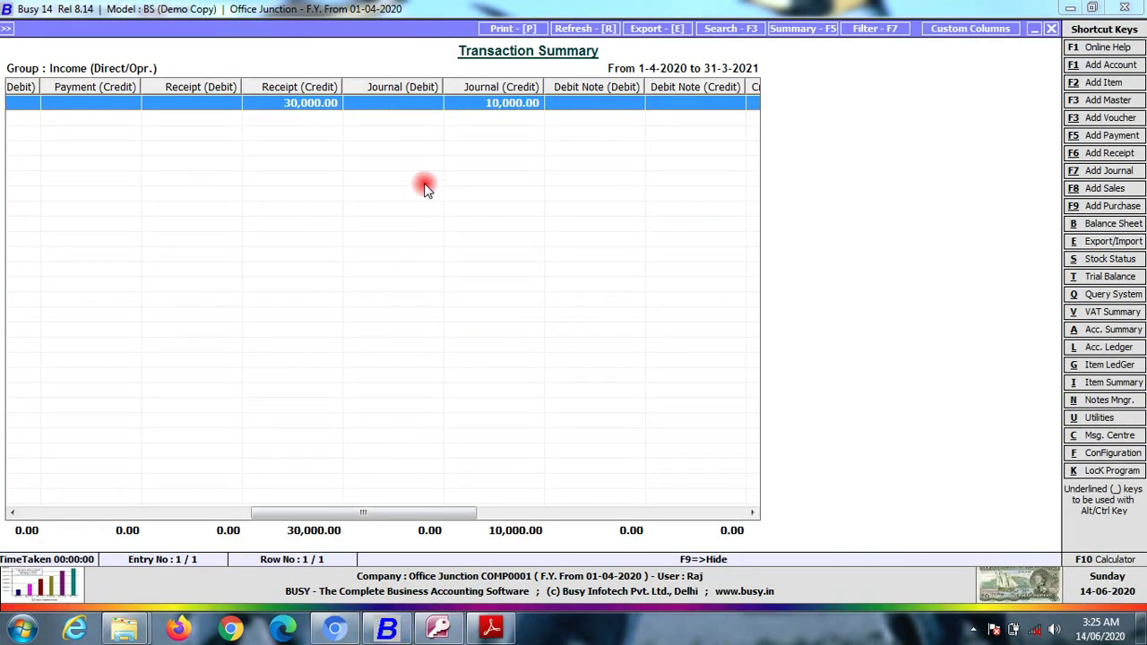
# Generate the group Transaction Summary for Income (Indirect) from 01-04-2020 to 31-03-2021, showing accounts by Name.
pyautogui.press('Escape')
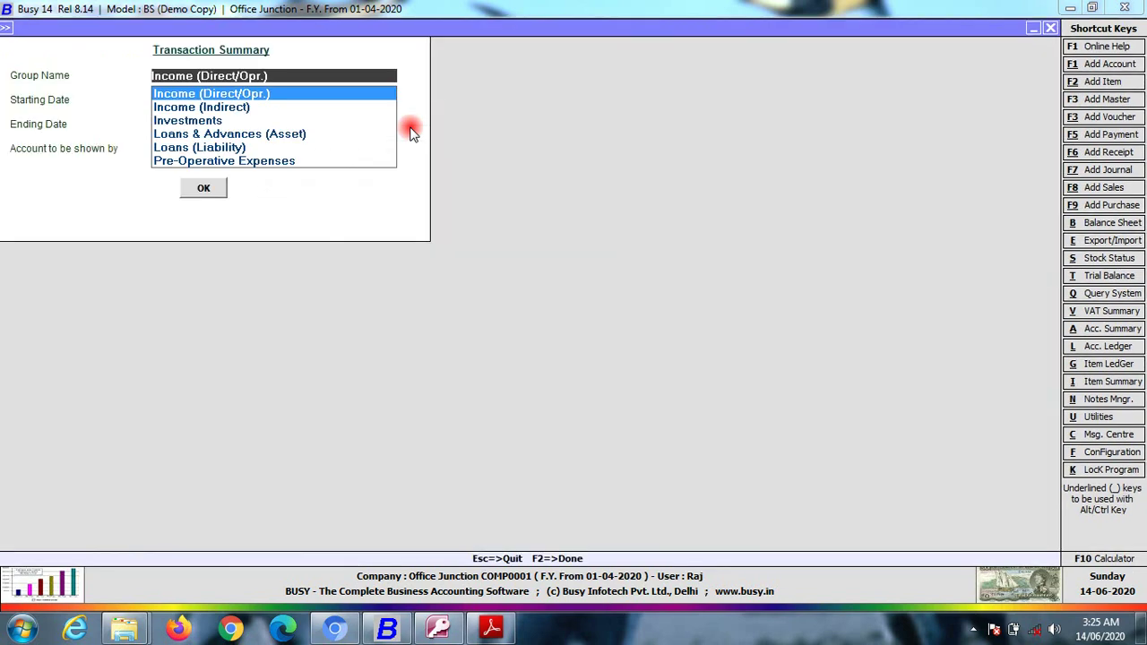
pyautogui.write('-in')
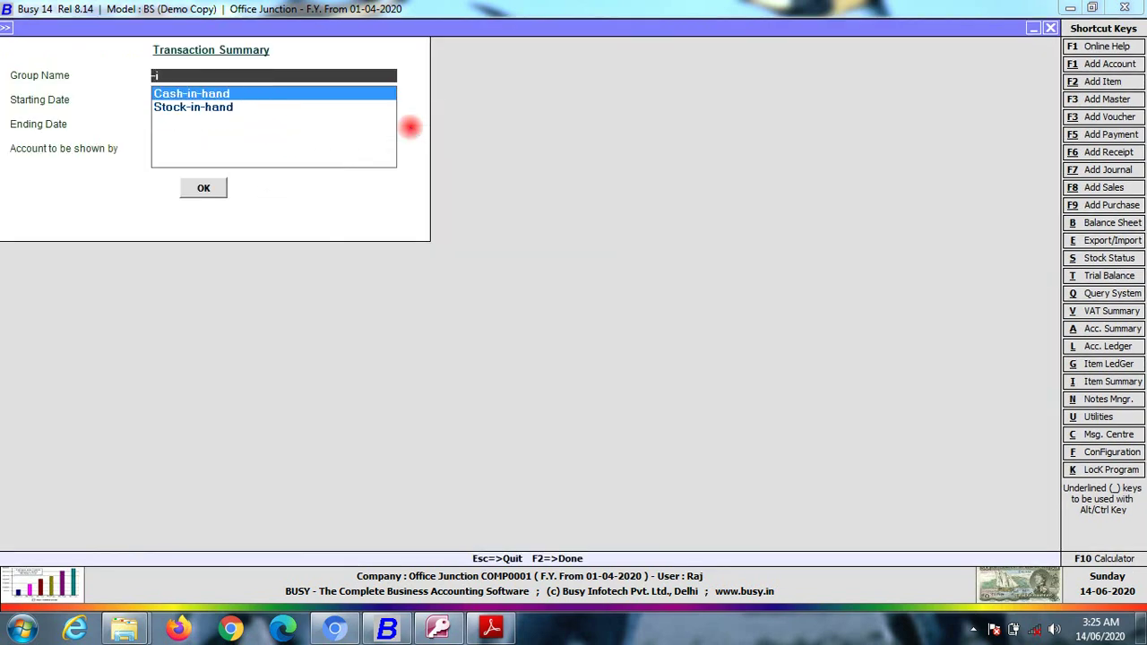
pyautogui.press('BackSpace')
pyautogui.press('BackSpace')
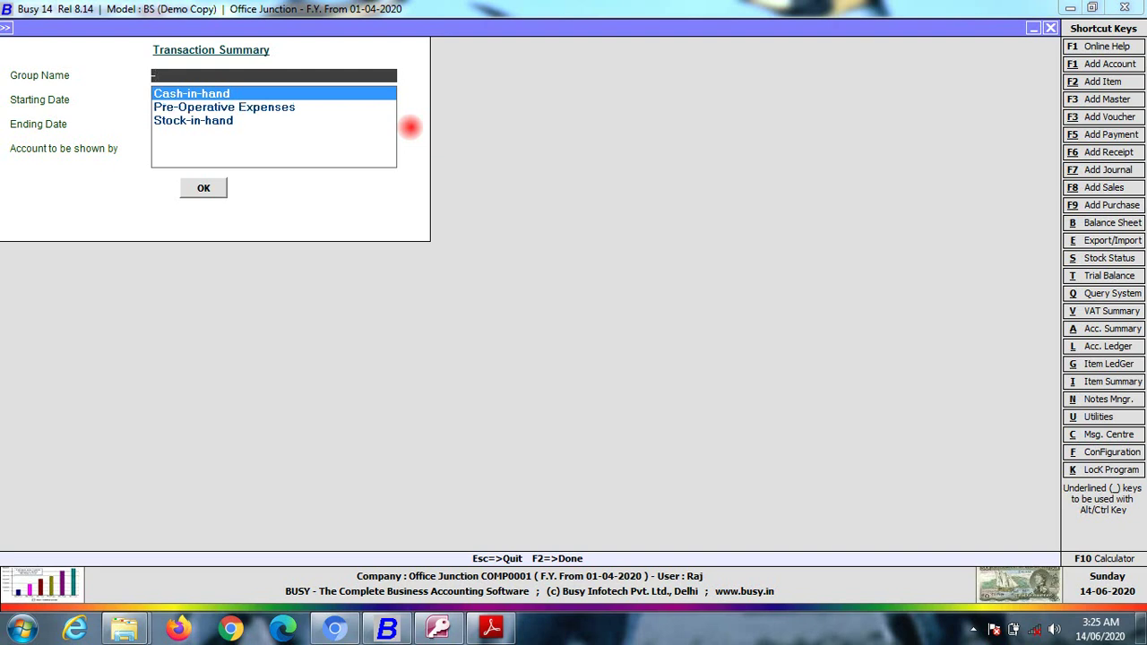
pyautogui.press('BackSpace')
pyautogui.write('in')
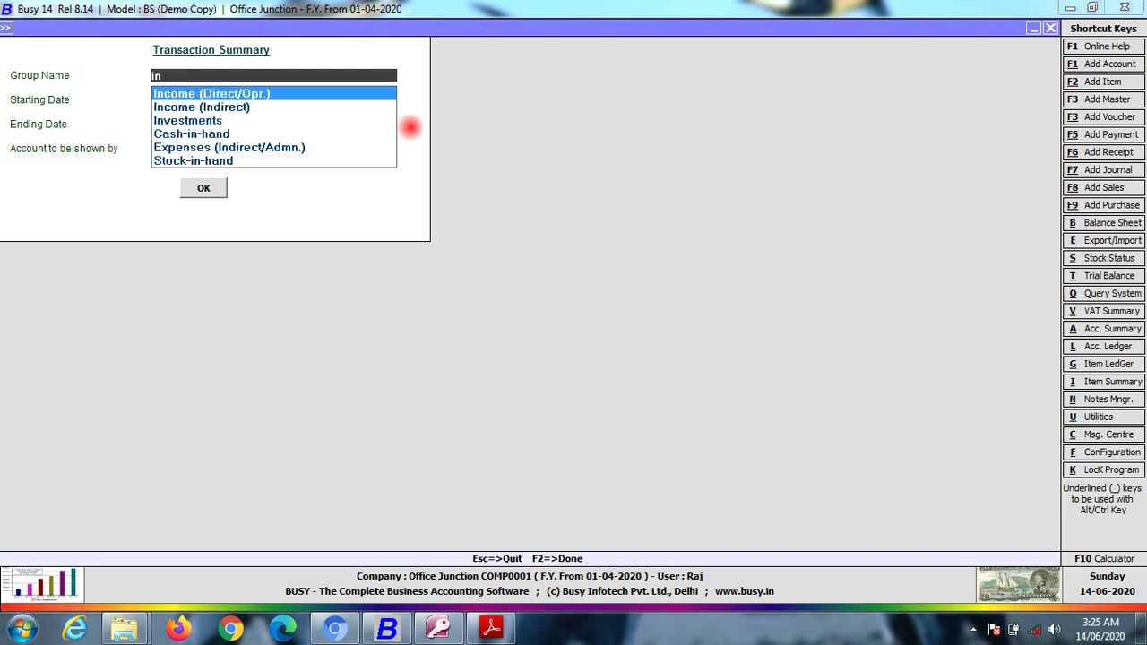
pyautogui.press('Down')
pyautogui.press('Return')
pyautogui.press('Return')
pyautogui.press('Return')
pyautogui.press('Return')
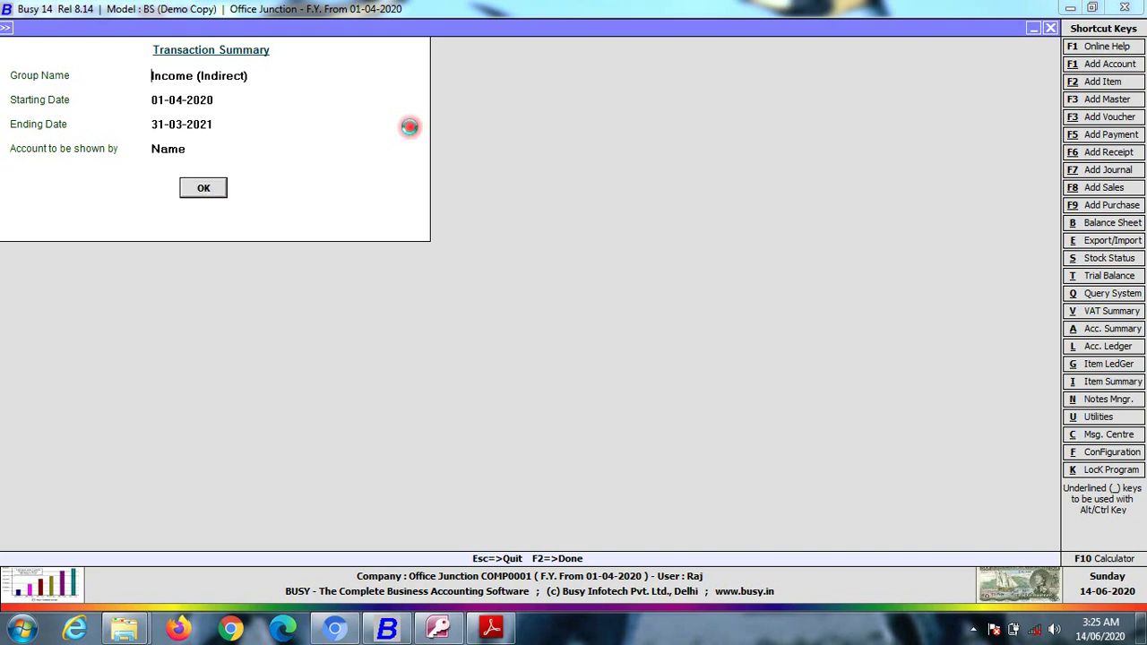
pyautogui.press('Return')
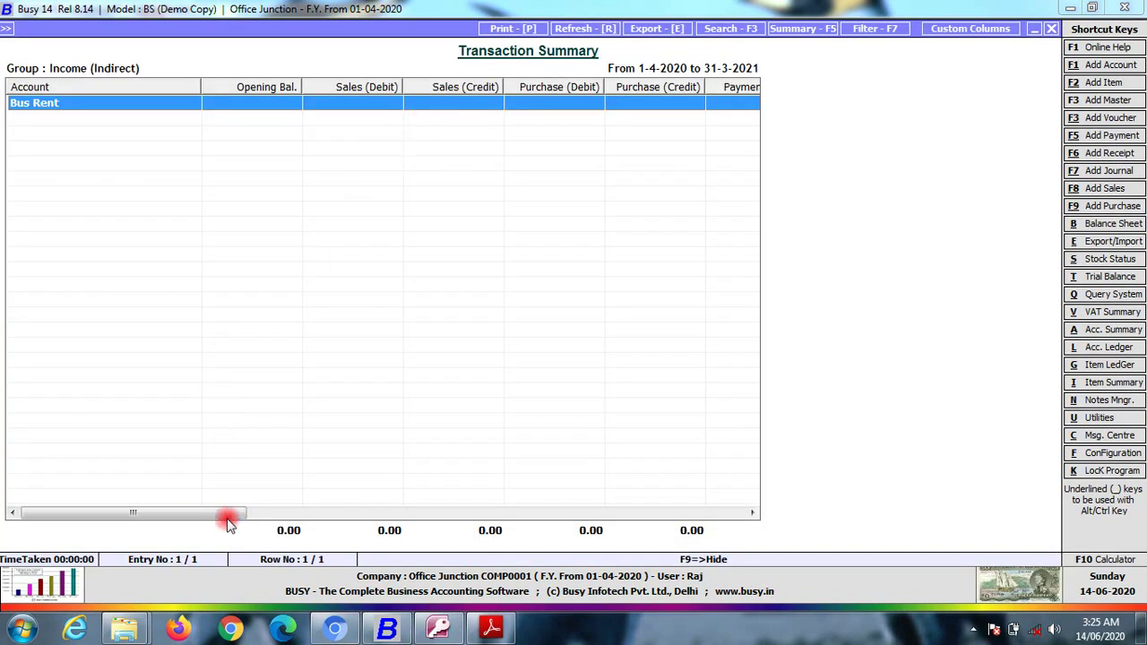
# Compare the Receipt (Credit) amount in the Income (Indirect) summary with the Income (Indirect) line in the PDF.
pyautogui.moveTo(220, 515); pyautogui.dragTo(417, 516)
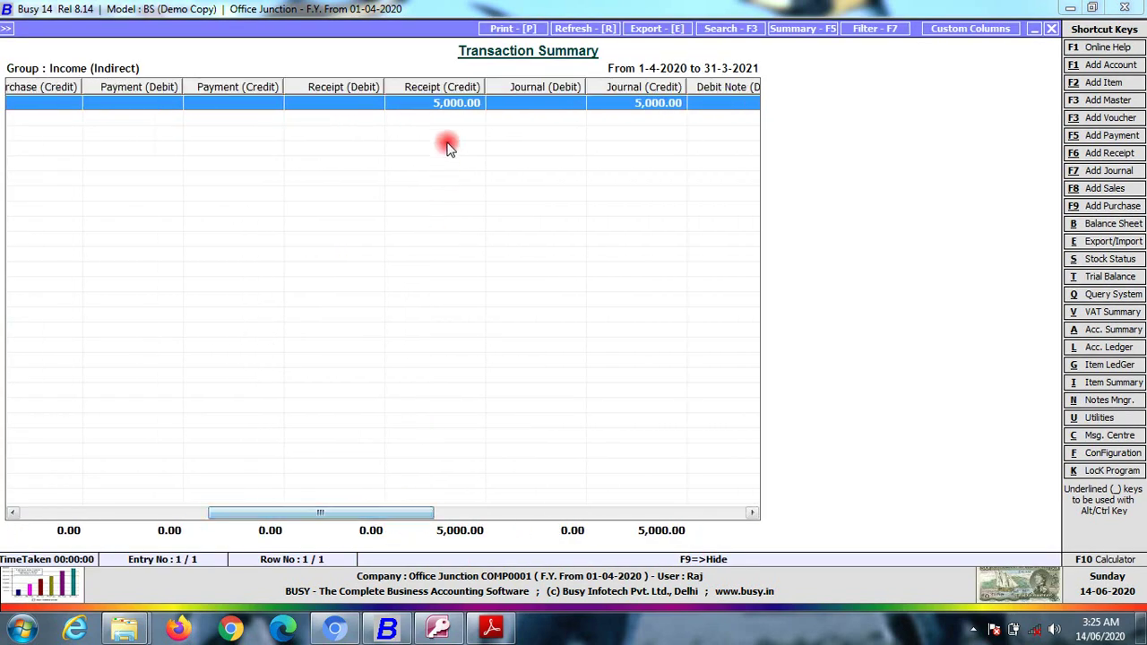
pyautogui.click(1087, 617)
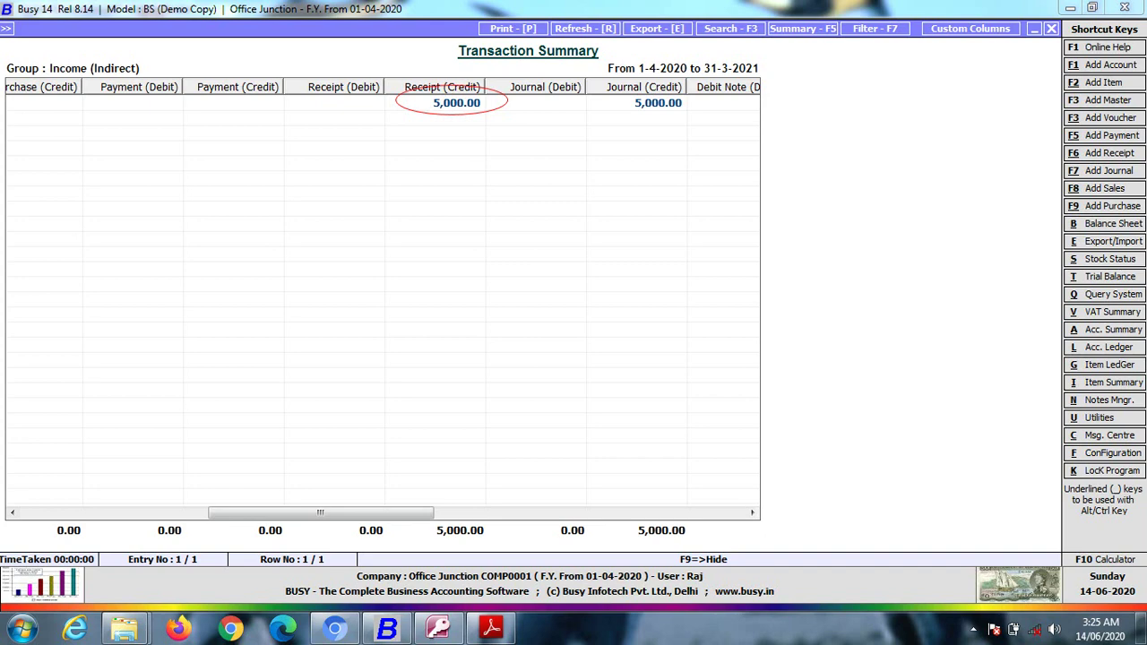
pyautogui.click(491, 627)
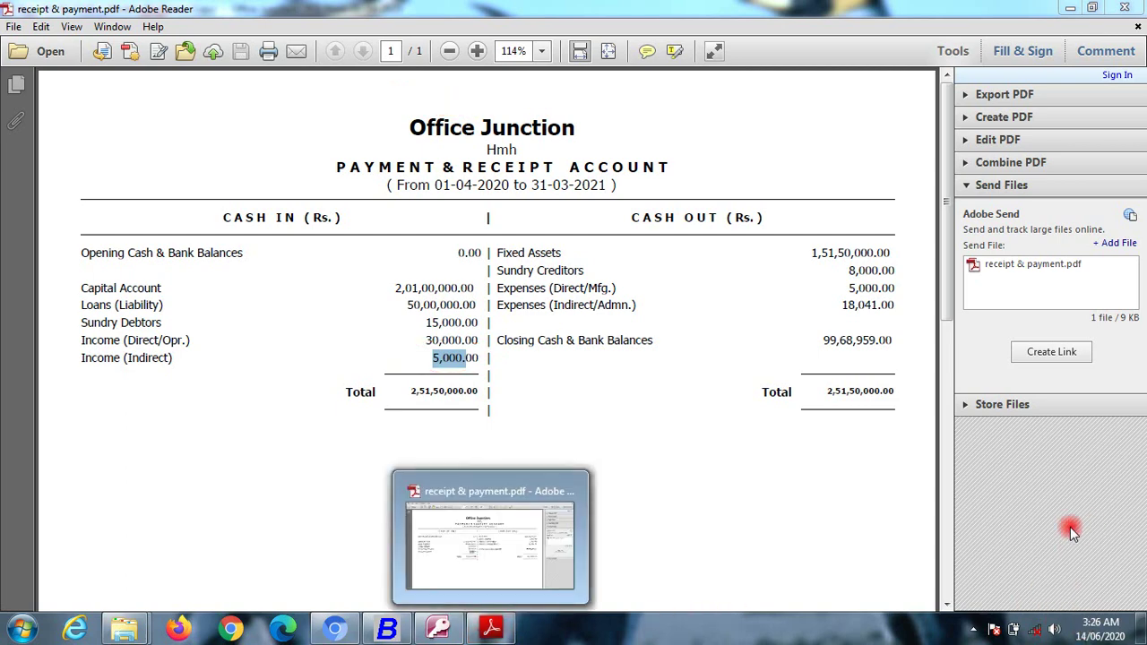
pyautogui.click(671, 369)
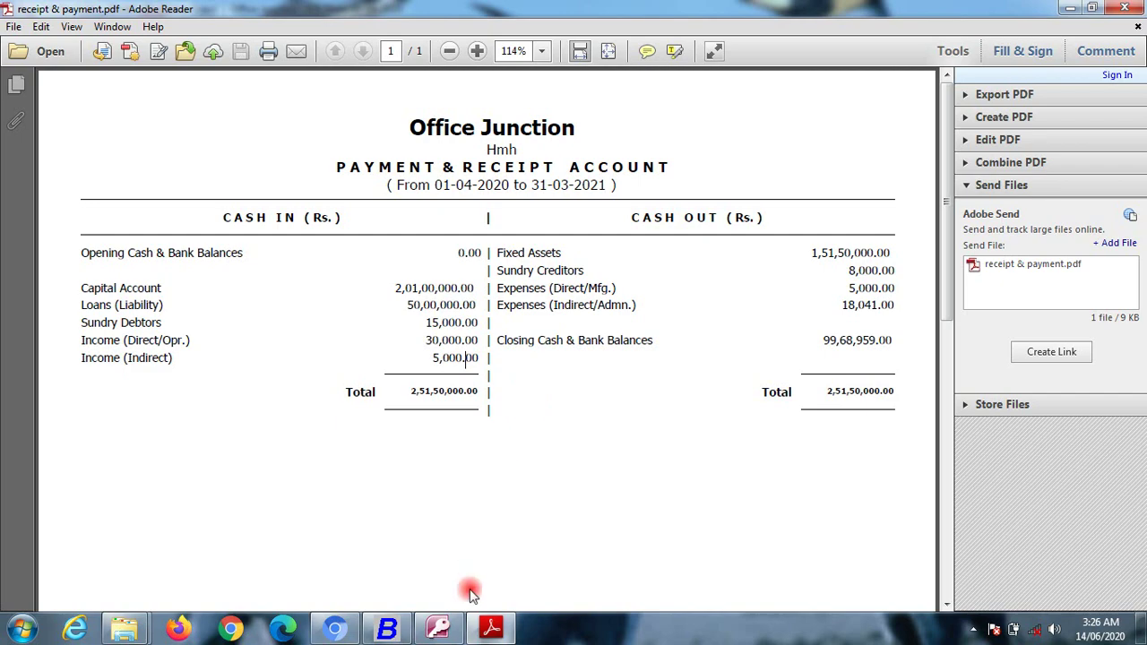
# Switch back to Busy and generate the group Transaction Summary for Fixed Assets from 01-04-2020 to 31-03-2021.
pyautogui.click(490, 627)
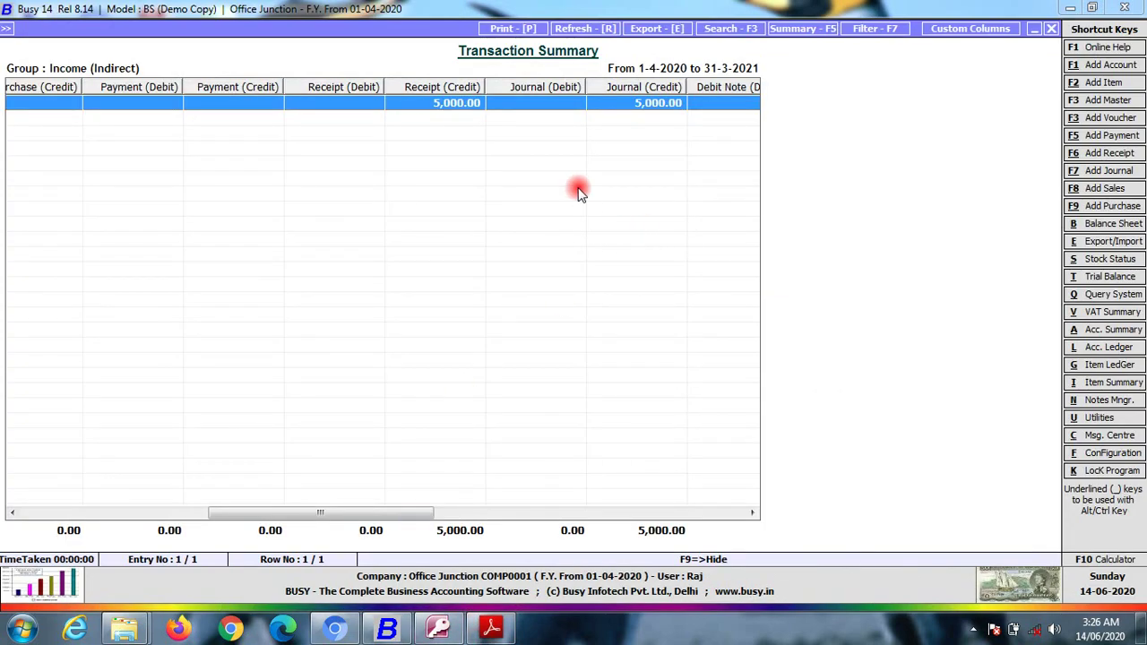
pyautogui.press('Escape')
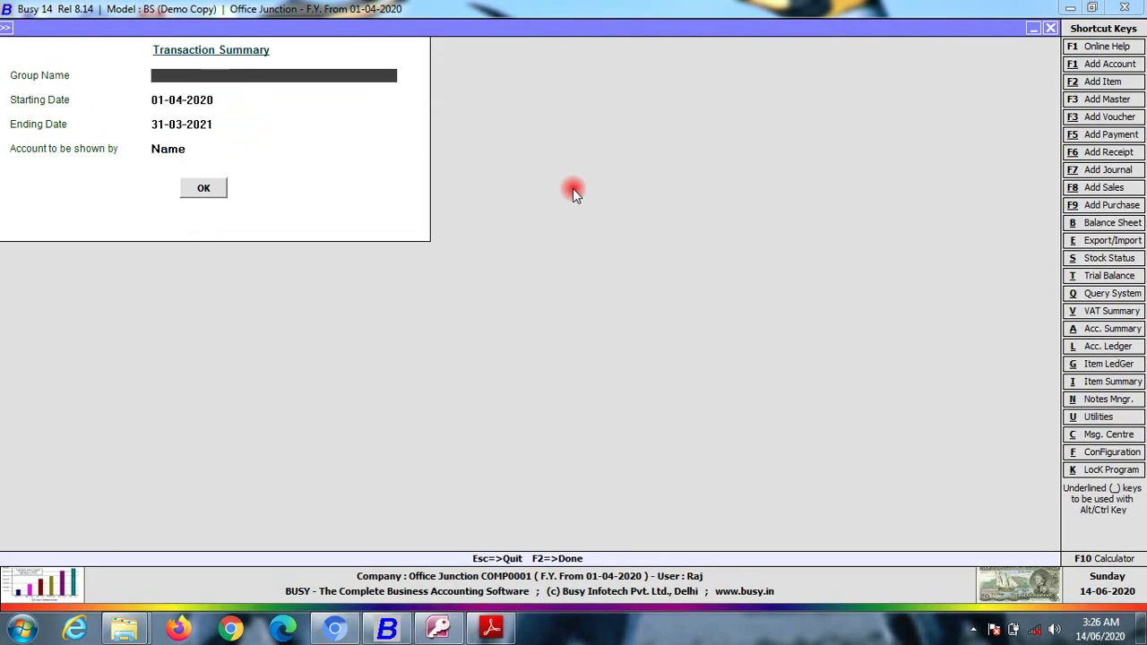
pyautogui.write('fix')
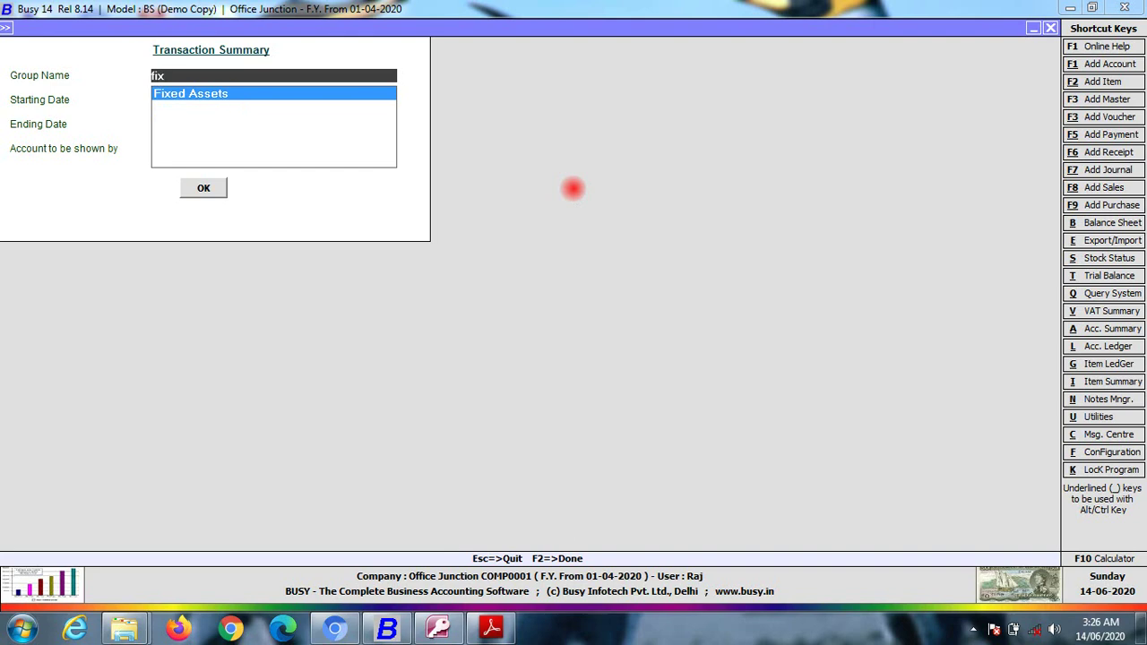
pyautogui.press('Return')
pyautogui.press('Return')
pyautogui.press('Return')
pyautogui.press('Return')
pyautogui.press('Return')
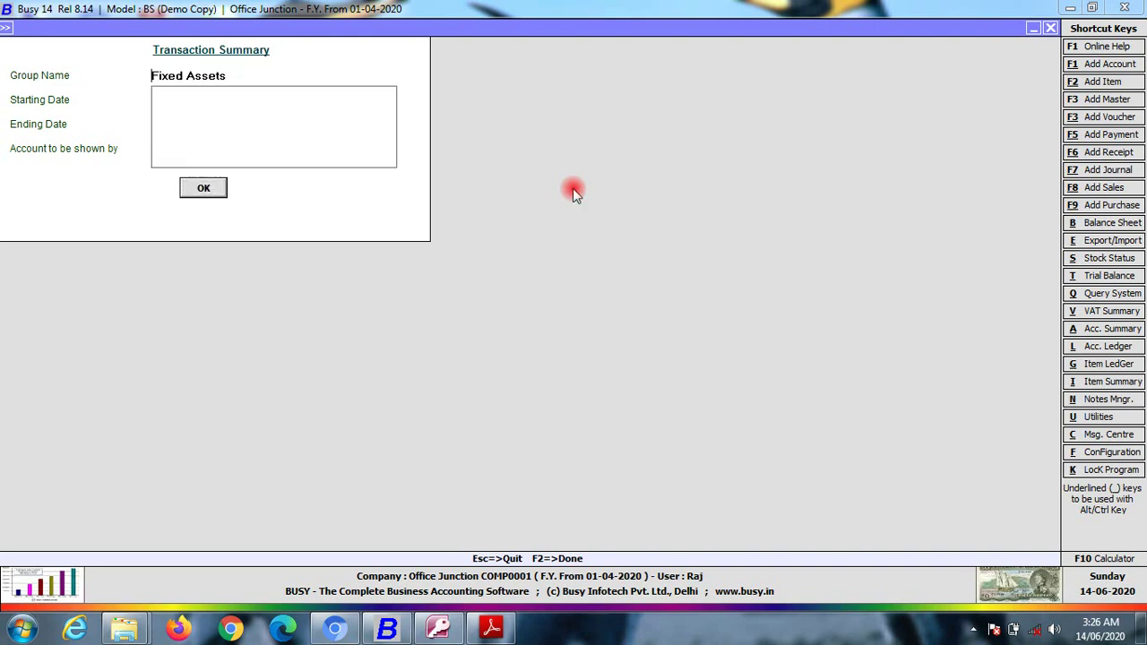
pyautogui.press('F2')
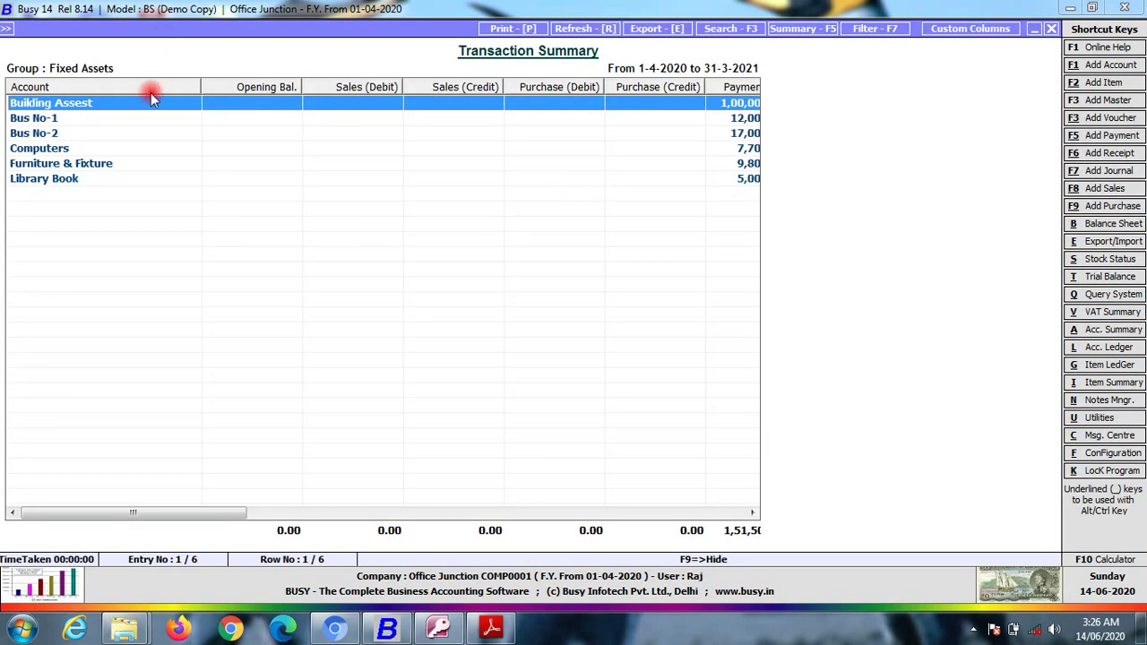
# Compare the Payment (Debit) total in the Fixed Assets summary with the Fixed Assets line under Cash Out in the PDF.
pyautogui.moveTo(235, 511); pyautogui.dragTo(364, 511)
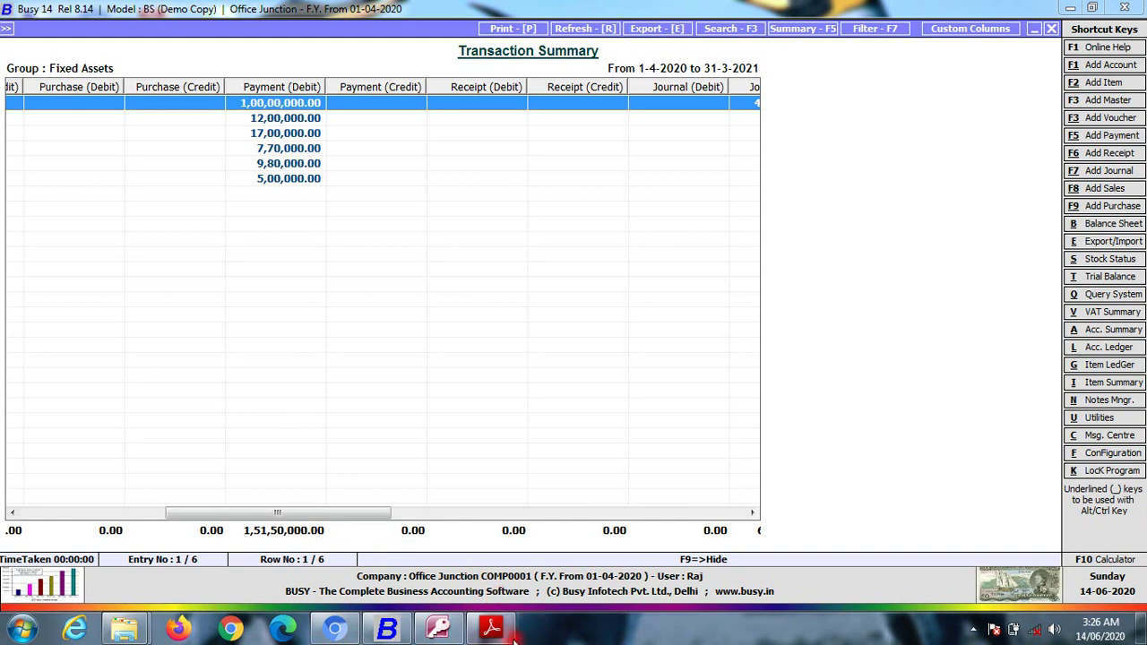
pyautogui.click(490, 627)
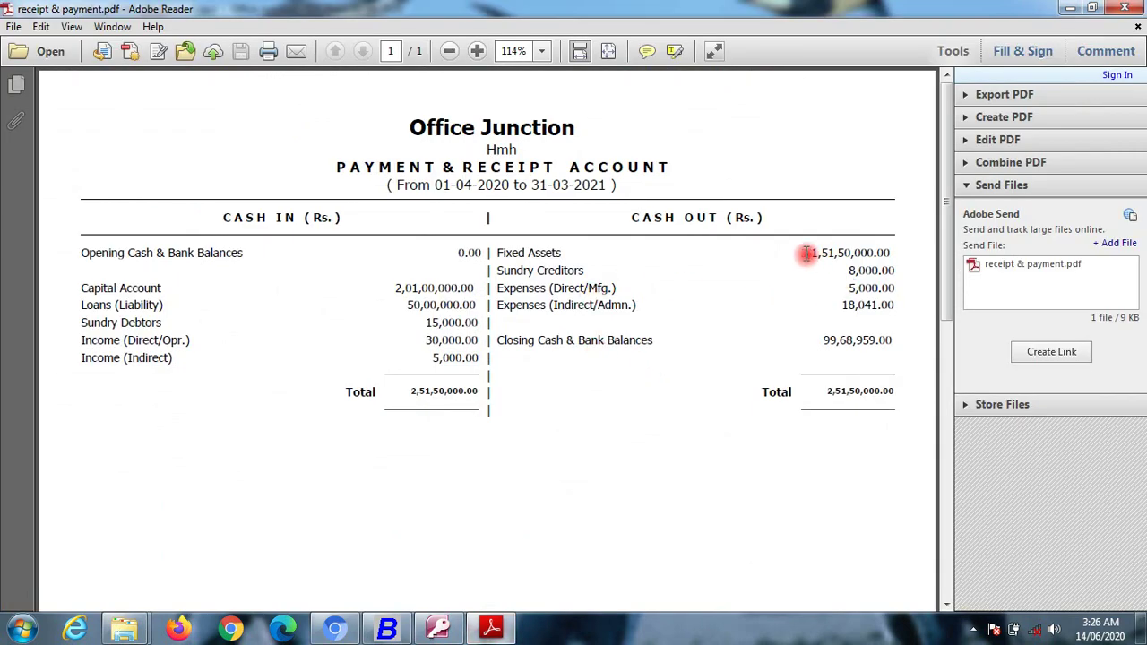
pyautogui.moveTo(811, 252); pyautogui.dragTo(905, 240)
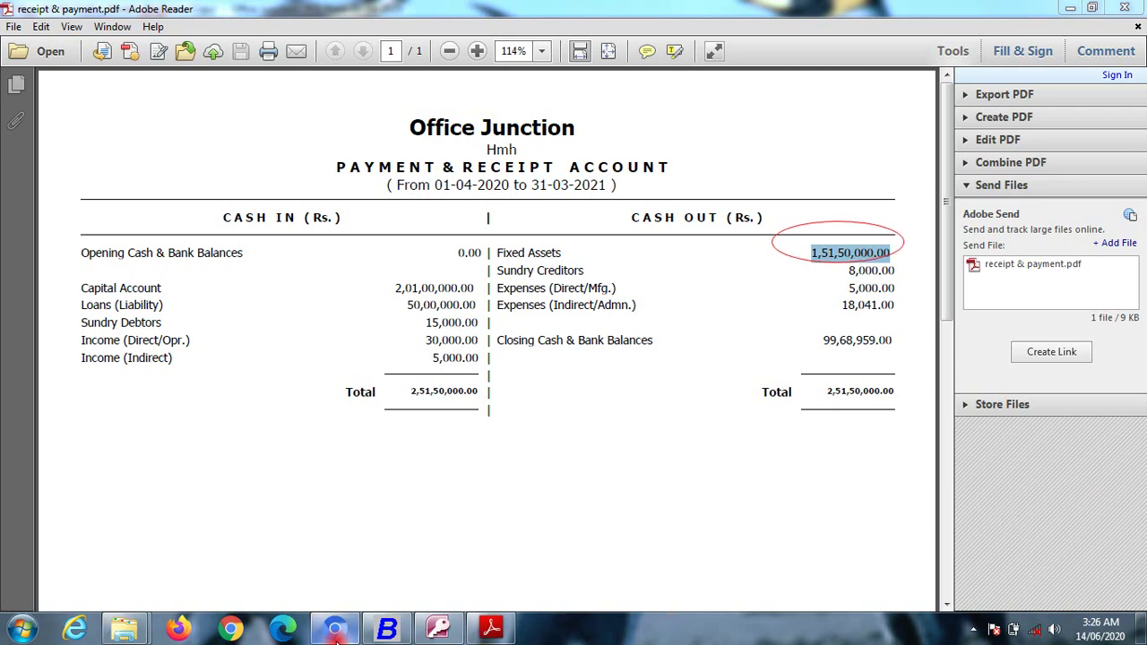
pyautogui.click(387, 628)
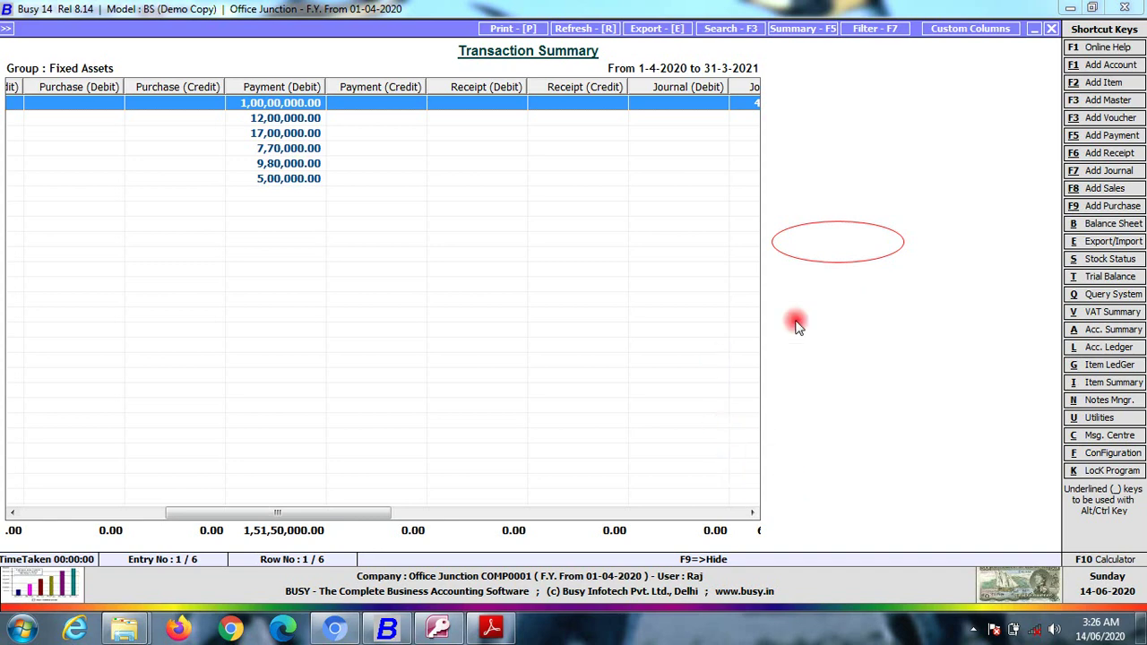
pyautogui.click(1074, 610)
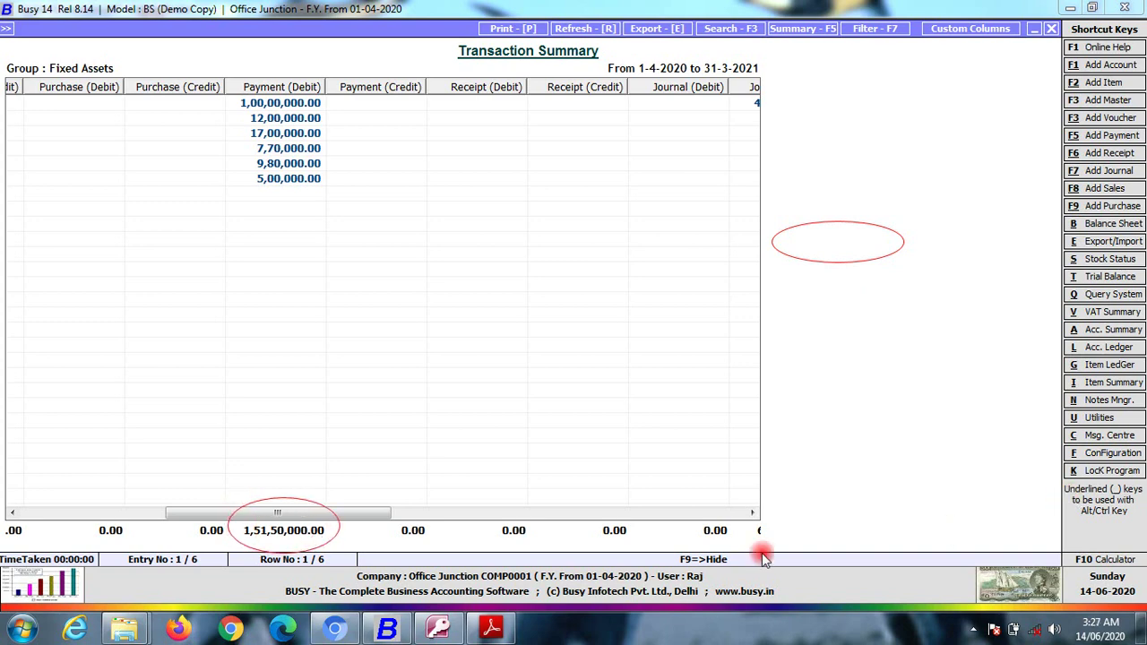
pyautogui.moveTo(329, 519); pyautogui.dragTo(151, 530)
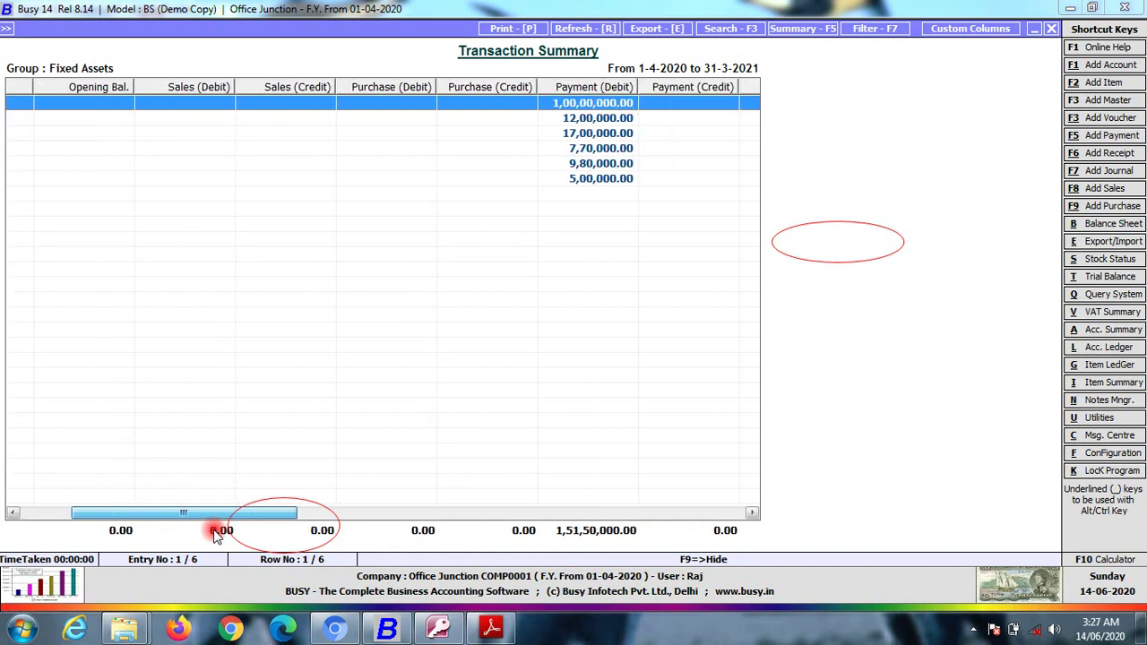
pyautogui.moveTo(215, 535); pyautogui.dragTo(255, 529)
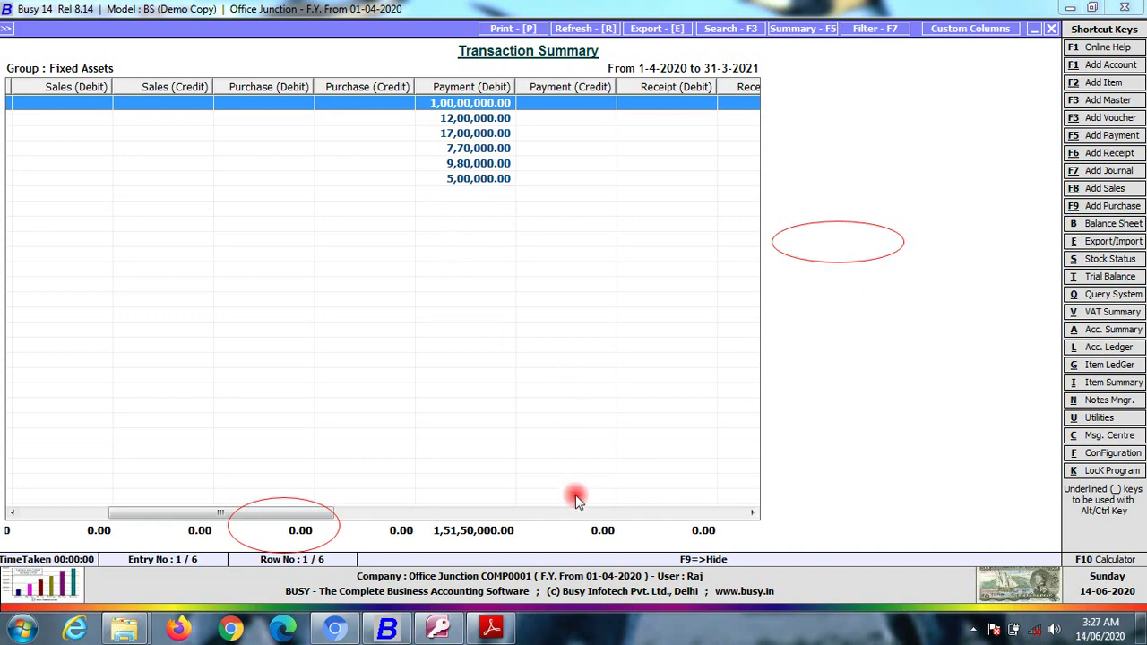
pyautogui.click(805, 614)
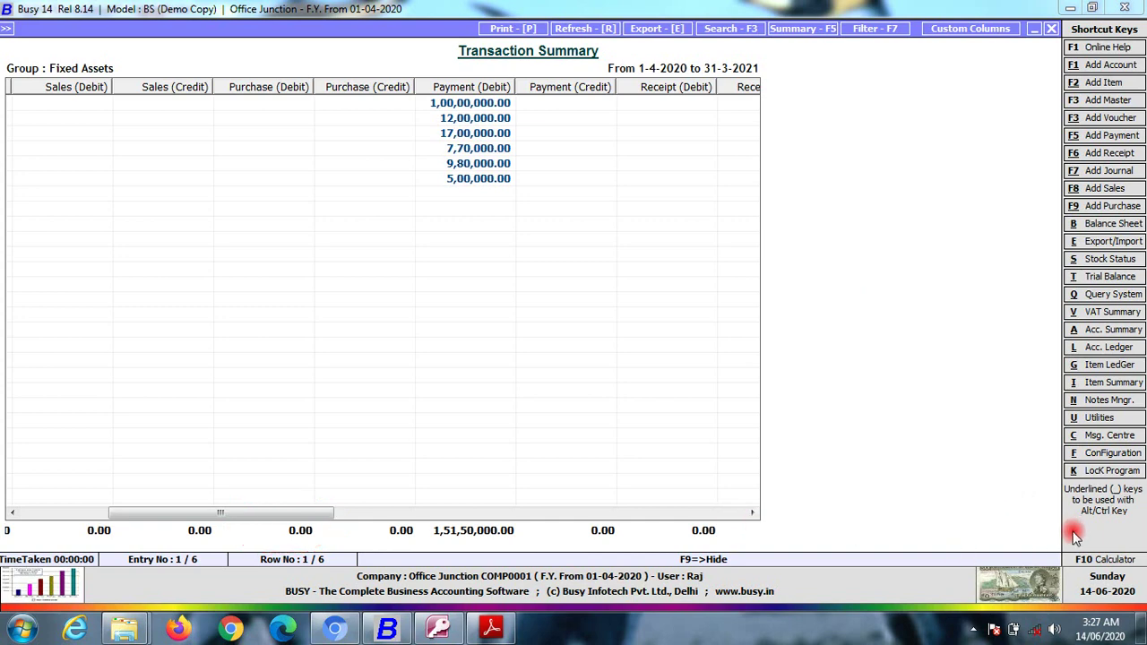
# Check the Sundry Creditors amount under Cash Out in the PDF and return to Busy.
pyautogui.click(491, 627)
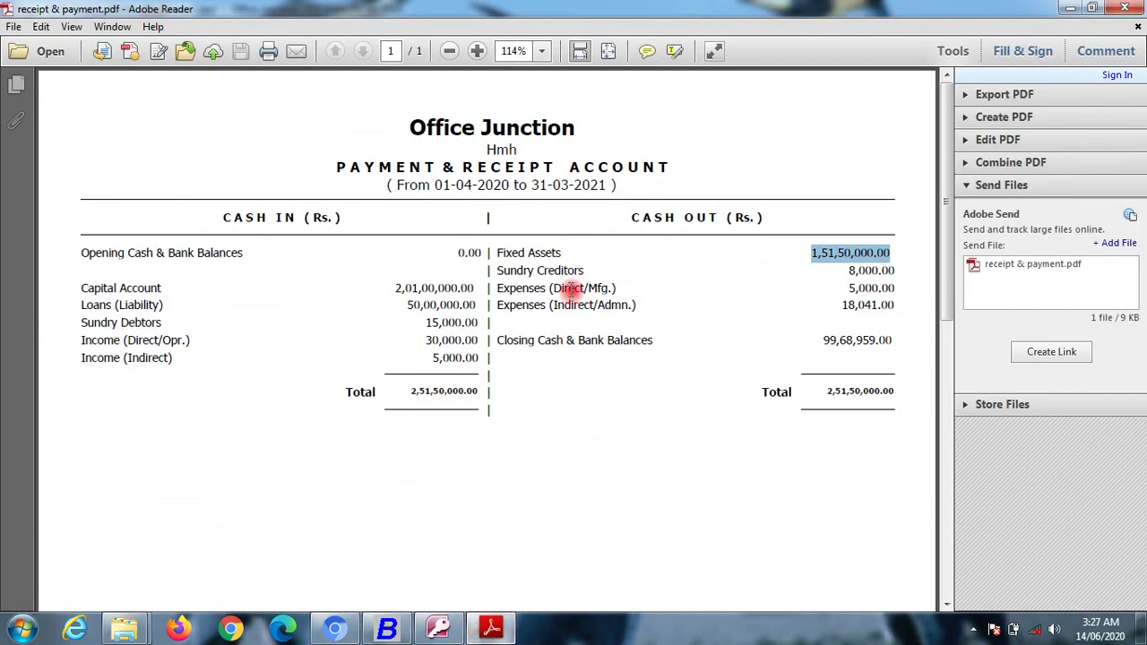
pyautogui.click(845, 267)
pyautogui.moveTo(845, 266); pyautogui.dragTo(898, 270)
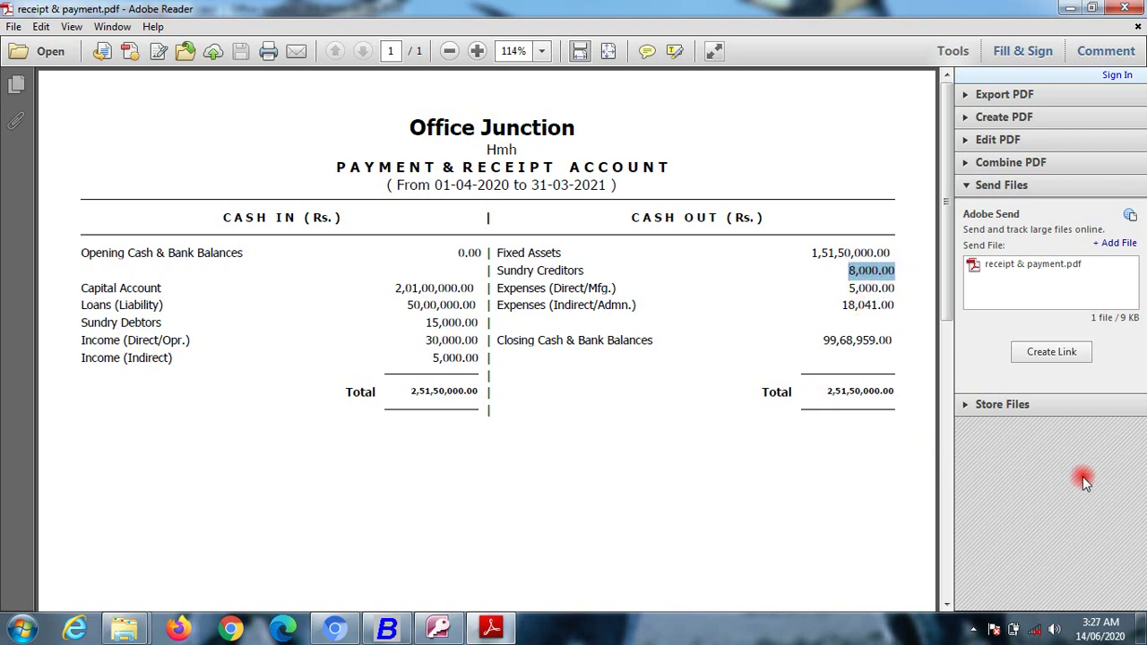
pyautogui.click(386, 628)
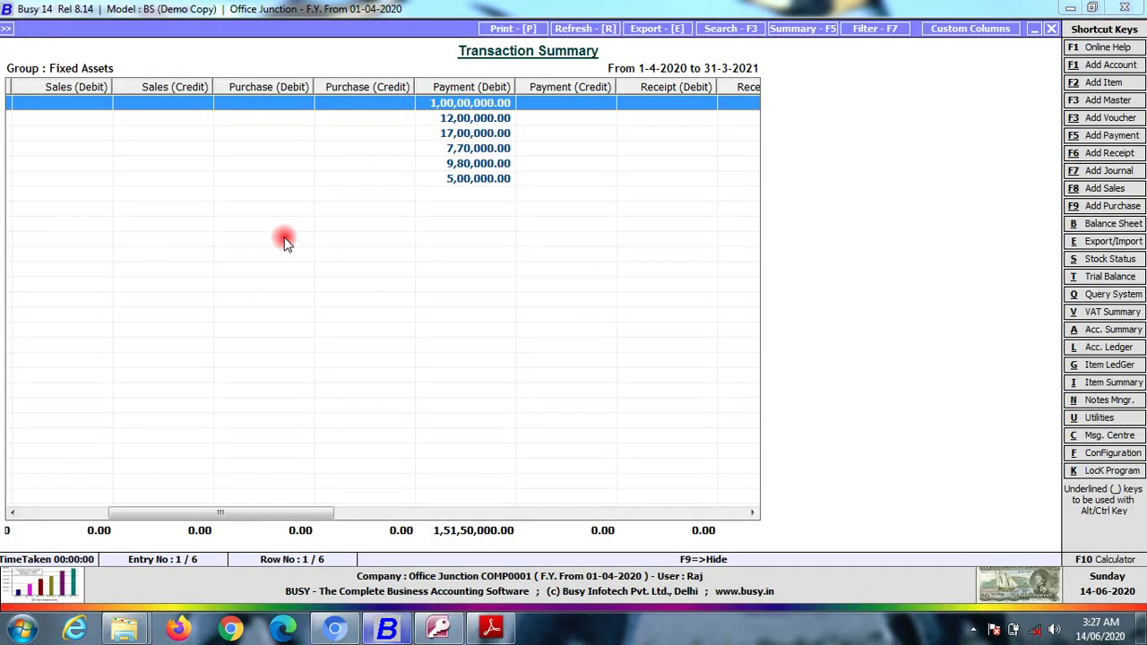
# Generate the group Transaction Summary for Sundry Creditors with the same date range.
pyautogui.press('Escape')
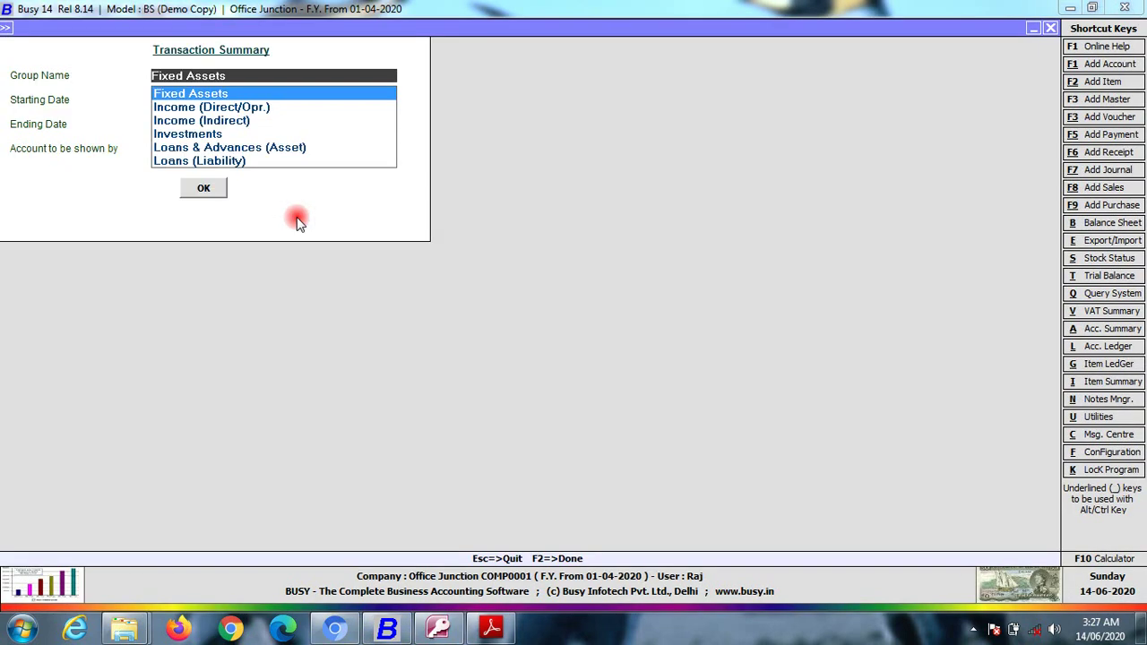
pyautogui.write('su')
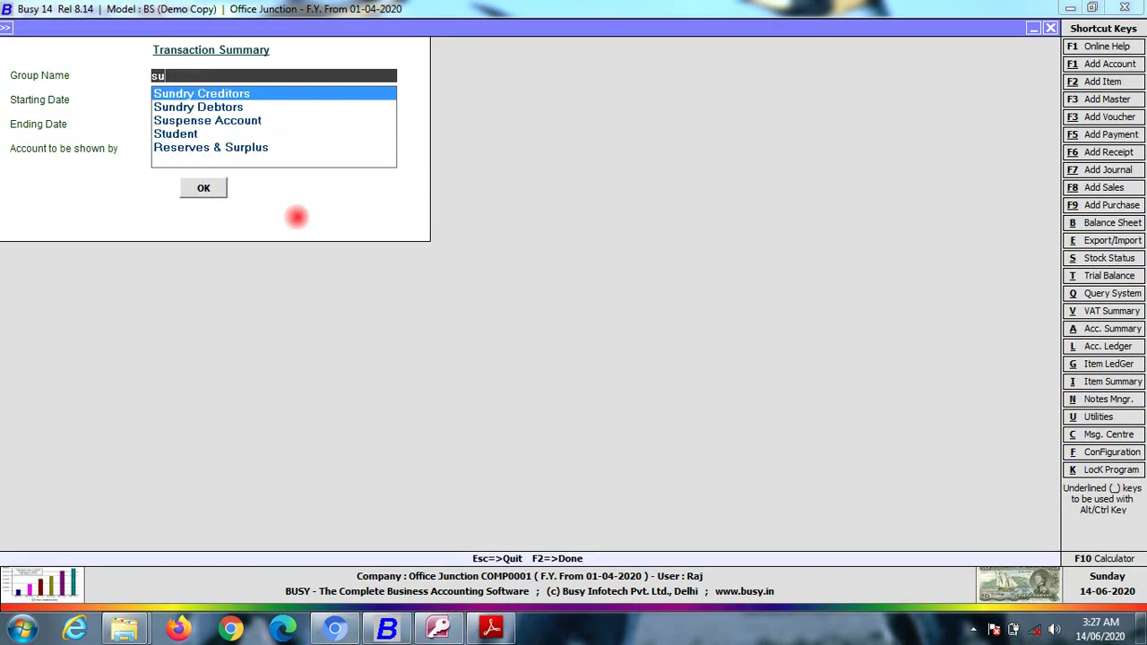
pyautogui.press('Return')
pyautogui.press('Return')
pyautogui.press('Return')
pyautogui.press('Return')
pyautogui.press('Return')
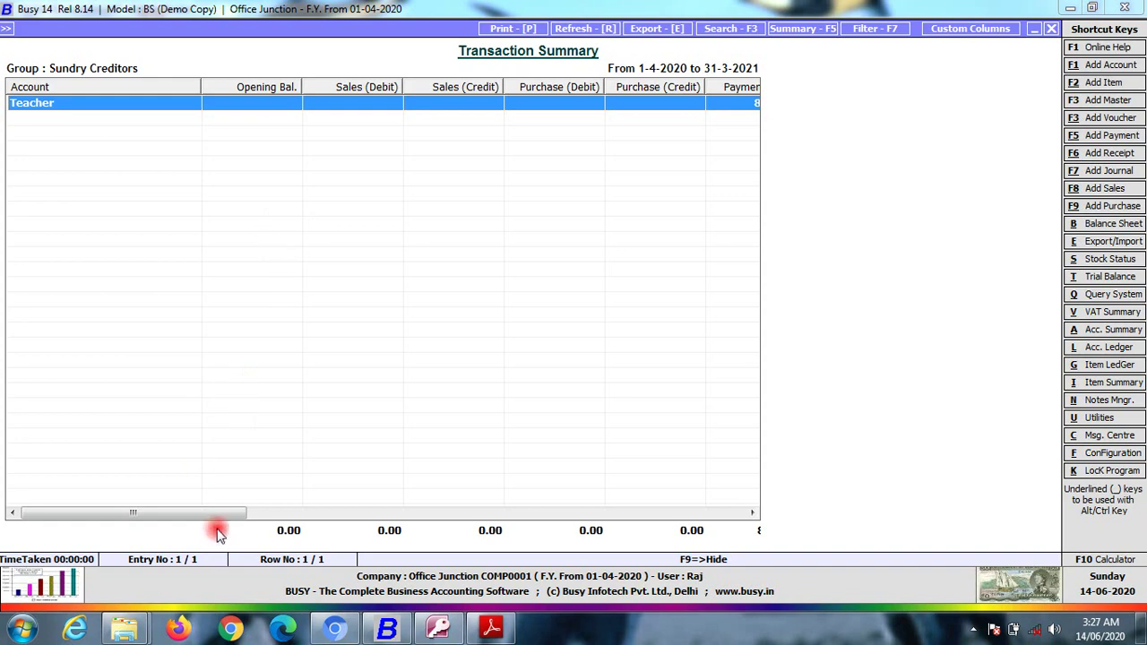
# Compare the Payment (Debit) amount in the Sundry Creditors summary with the Sundry Creditors line in the PDF.
pyautogui.moveTo(215, 514); pyautogui.dragTo(314, 520)
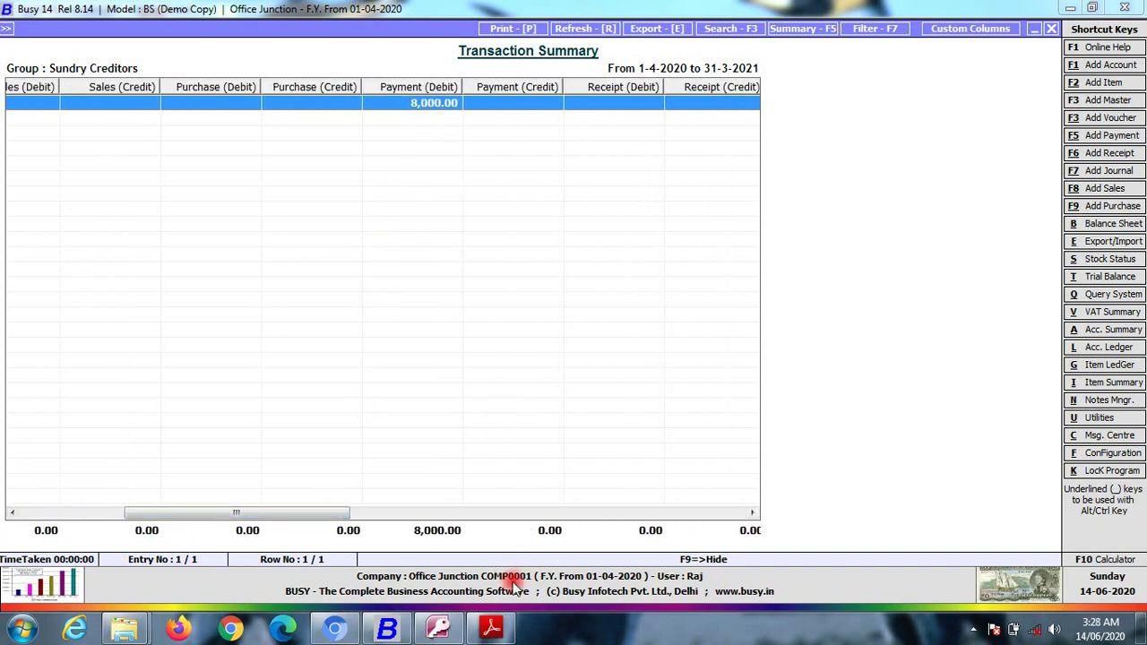
pyautogui.press('Escape')
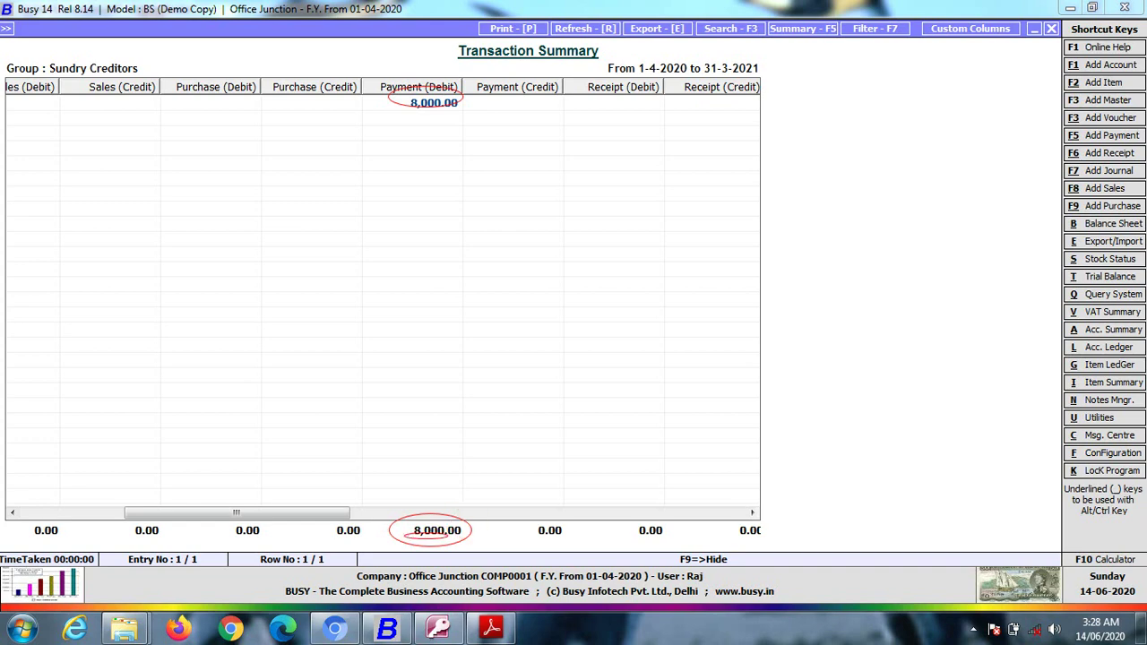
pyautogui.click(491, 627)
pyautogui.click(856, 273)
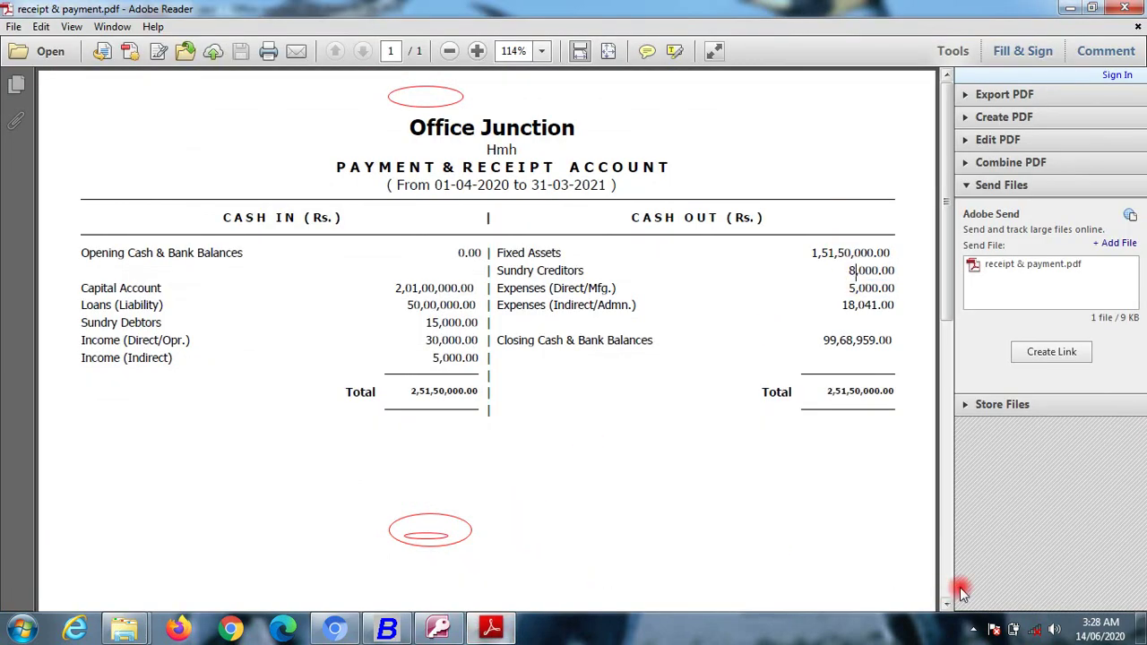
# Switch back to Busy and generate the group Transaction Summary for Expenses (Direct/Mfg.) with the same date range.
pyautogui.click(1070, 607)
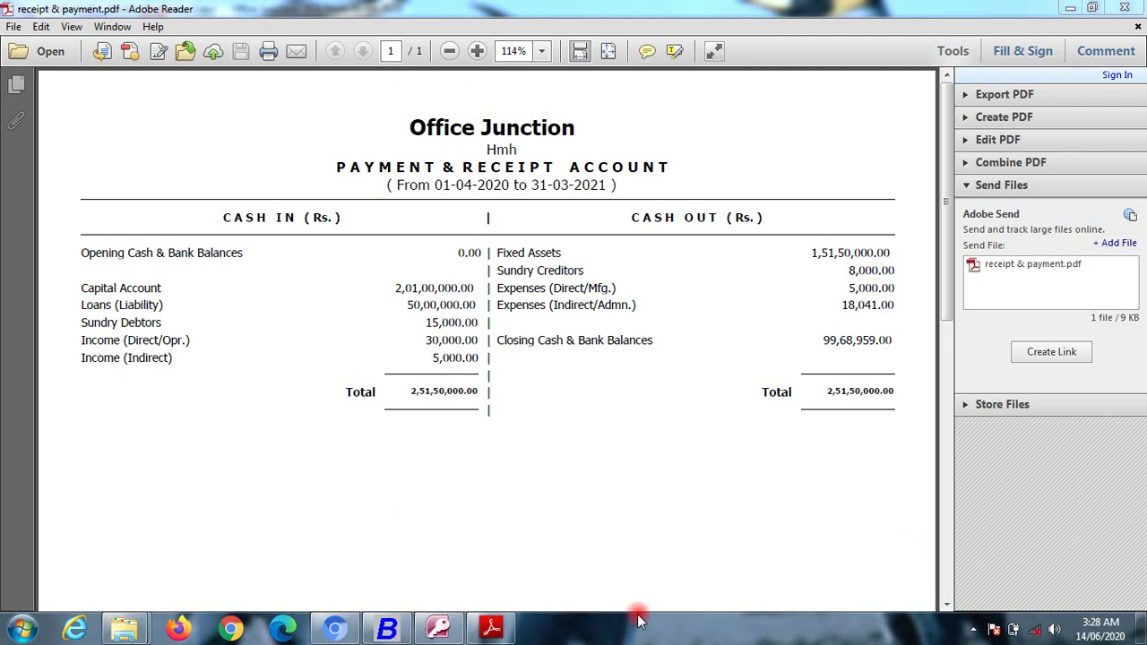
pyautogui.click(387, 629)
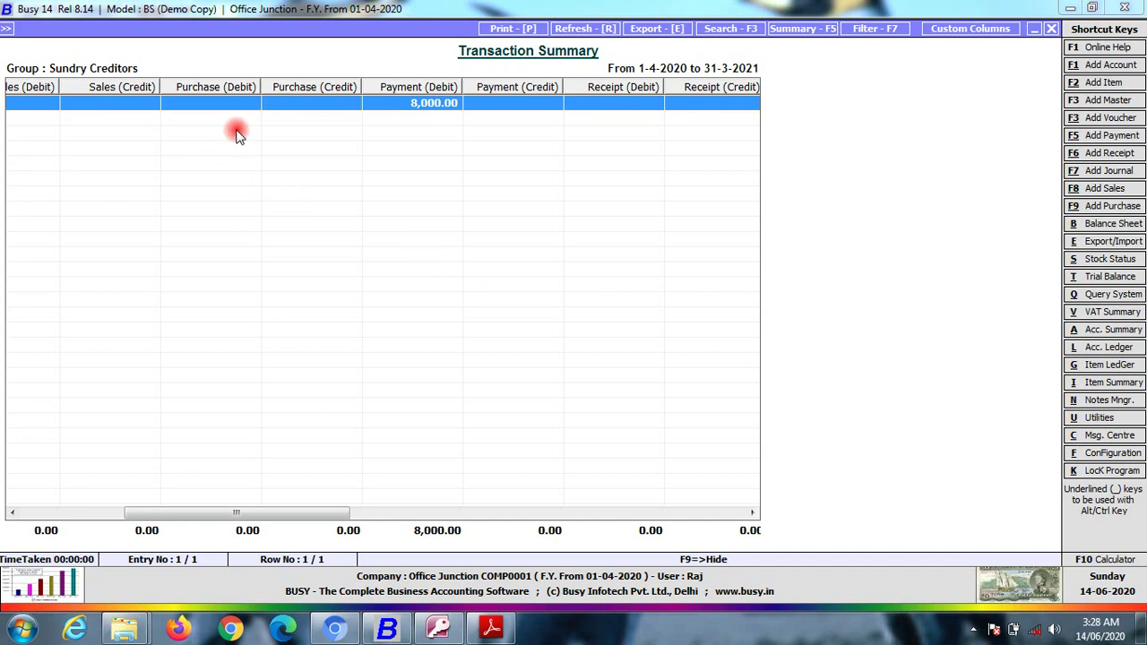
pyautogui.press('Escape')
pyautogui.write('ex')
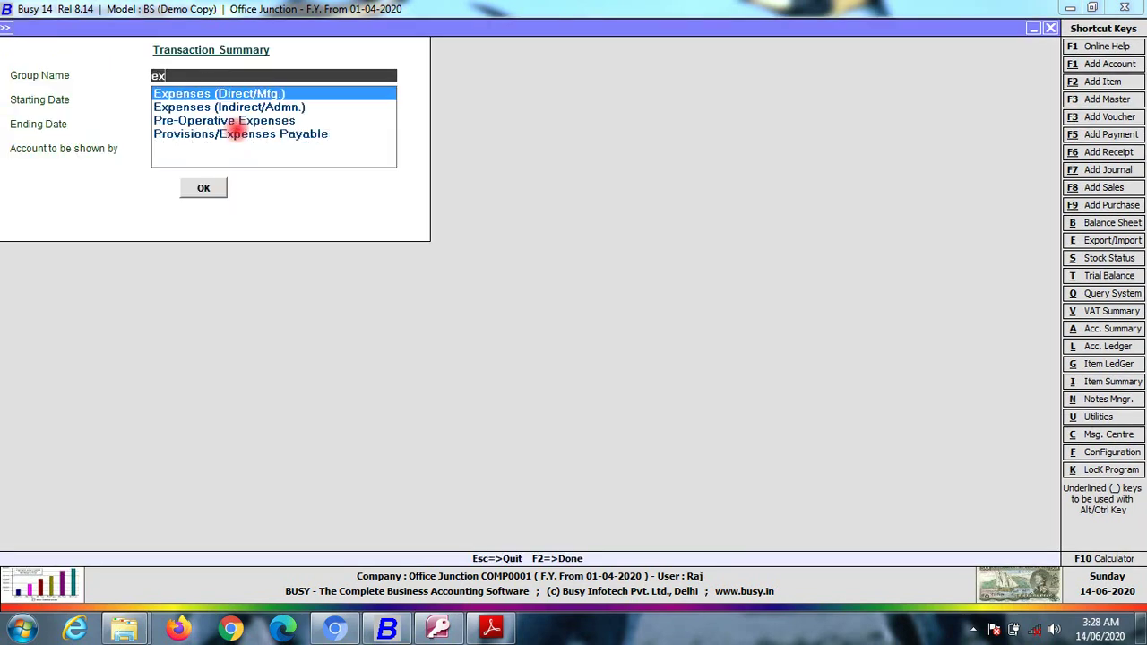
pyautogui.press('Return')
pyautogui.press('F2')
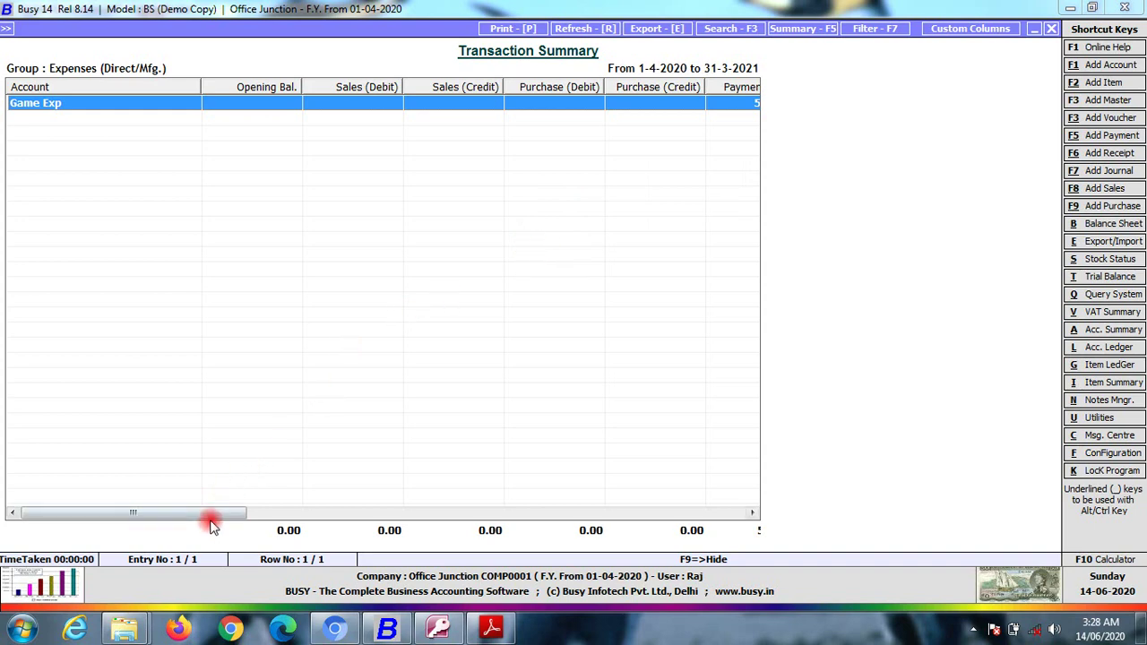
# Compare the Payment (Debit) total in the Expenses (Direct/Mfg.) summary with the matching Cash Out line in the PDF.
pyautogui.moveTo(209, 515); pyautogui.dragTo(344, 520)
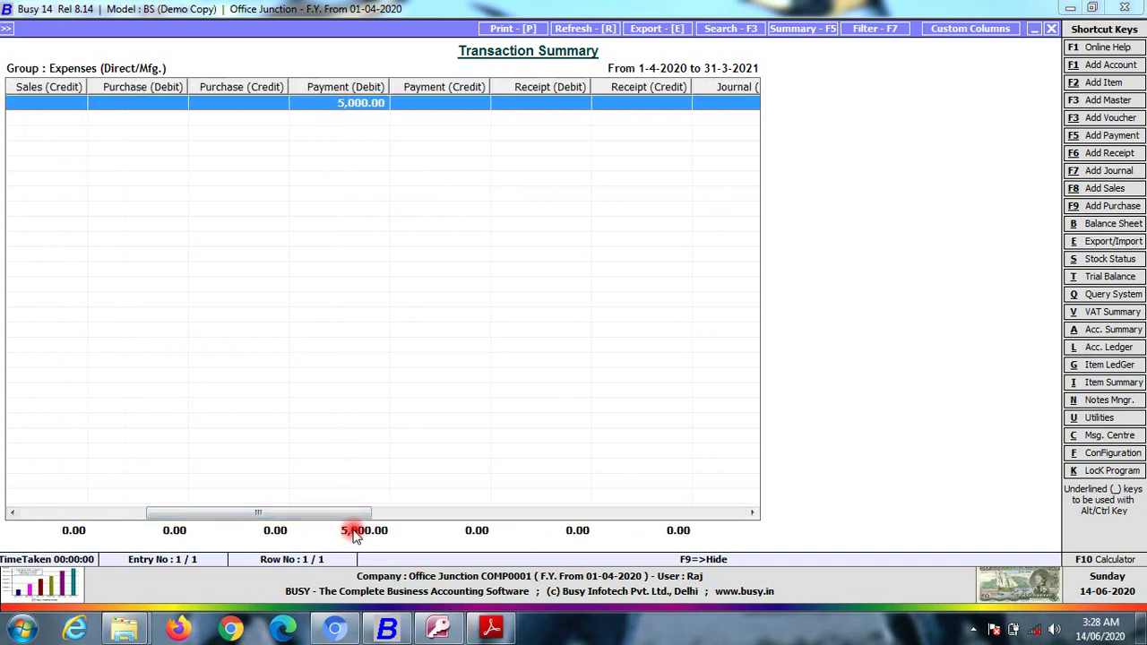
pyautogui.click(1081, 615)
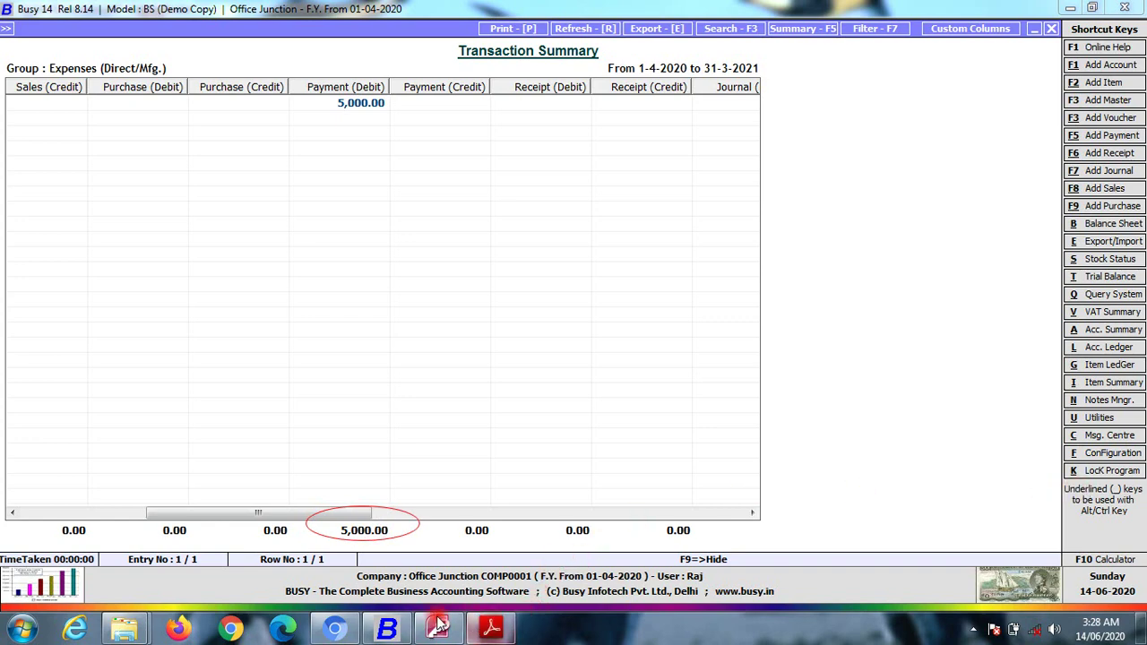
pyautogui.click(394, 620)
pyautogui.click(491, 627)
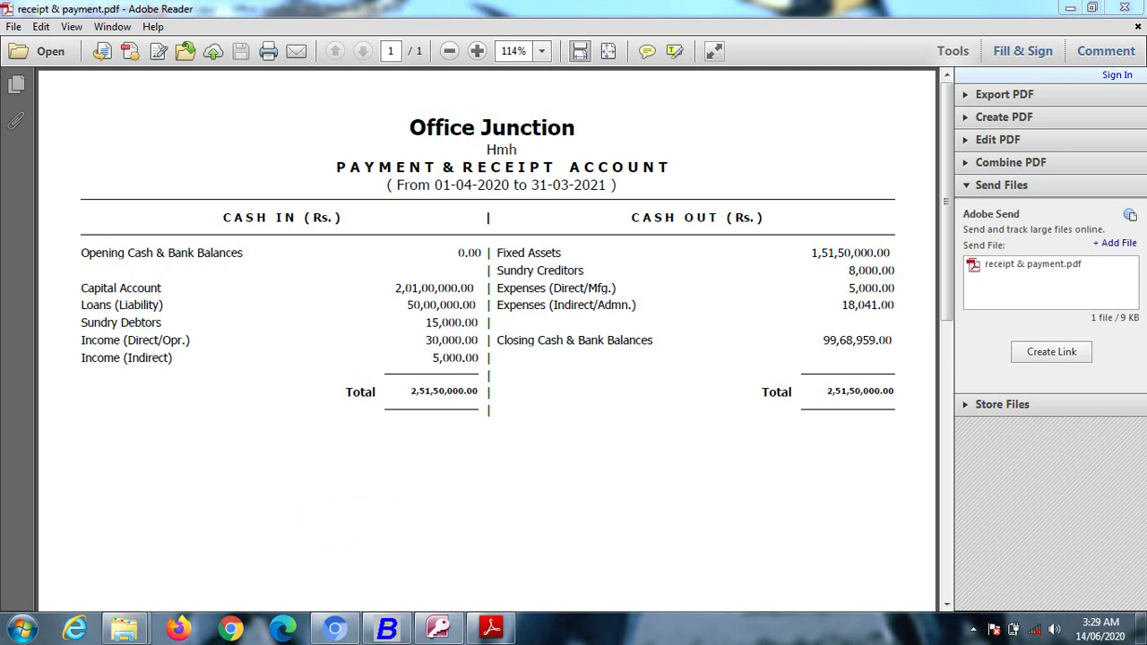
# Return to Busy and generate the group Transaction Summary for Expenses (Indirect/Admn.) with the same date range.
pyautogui.click(387, 627)
pyautogui.press('Escape')
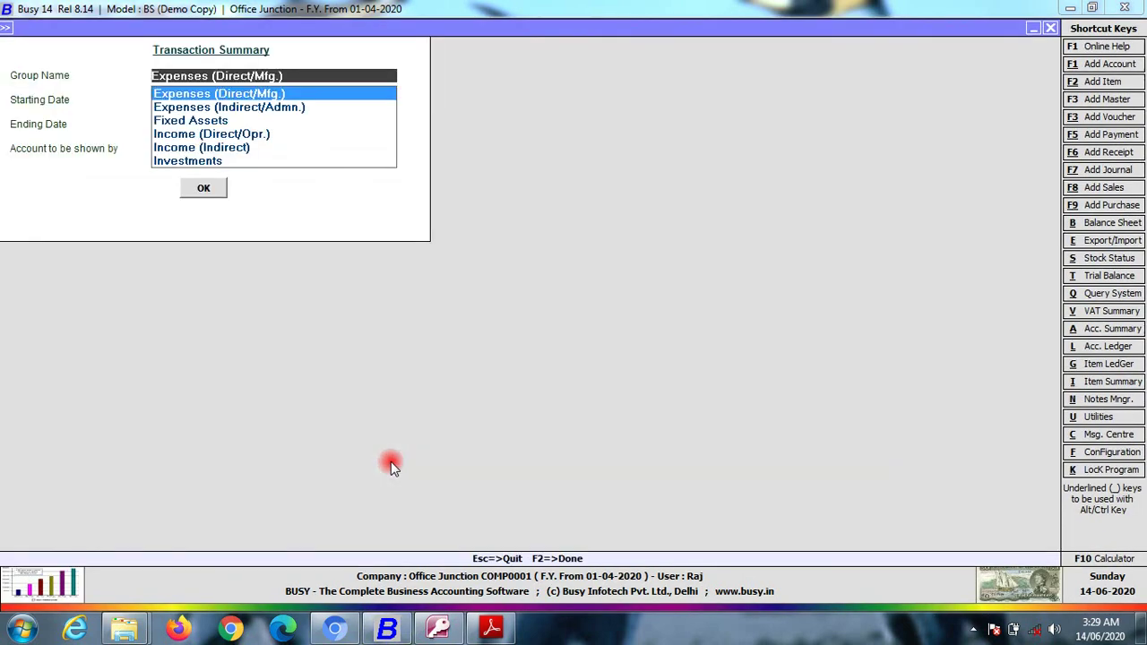
pyautogui.press('Down')
pyautogui.press('Return')
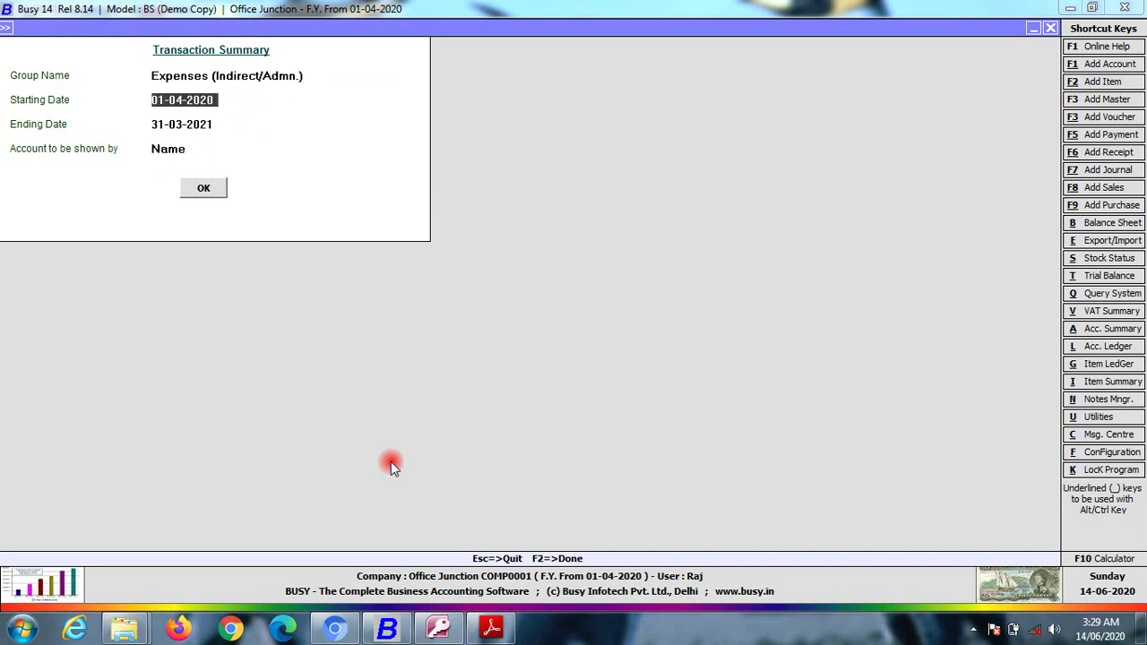
pyautogui.press('F2')
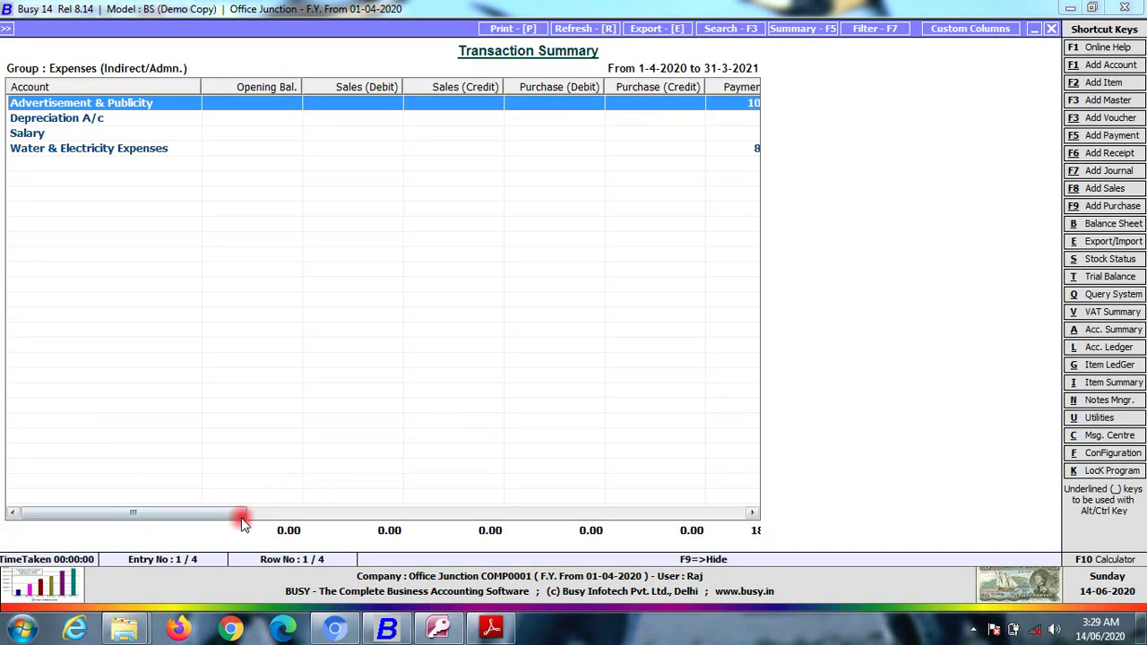
# Compare the Payment (Debit) total in the Expenses (Indirect/Admn.) summary with the matching Cash Out line in the PDF.
pyautogui.moveTo(223, 514); pyautogui.dragTo(387, 517)
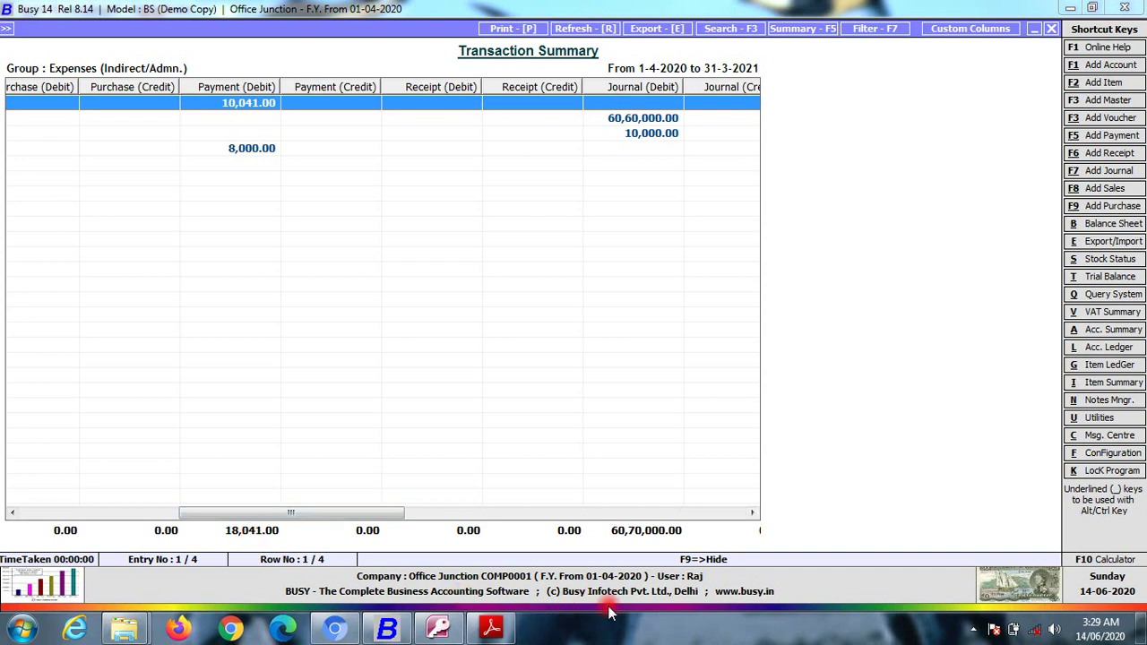
pyautogui.click(1075, 613)
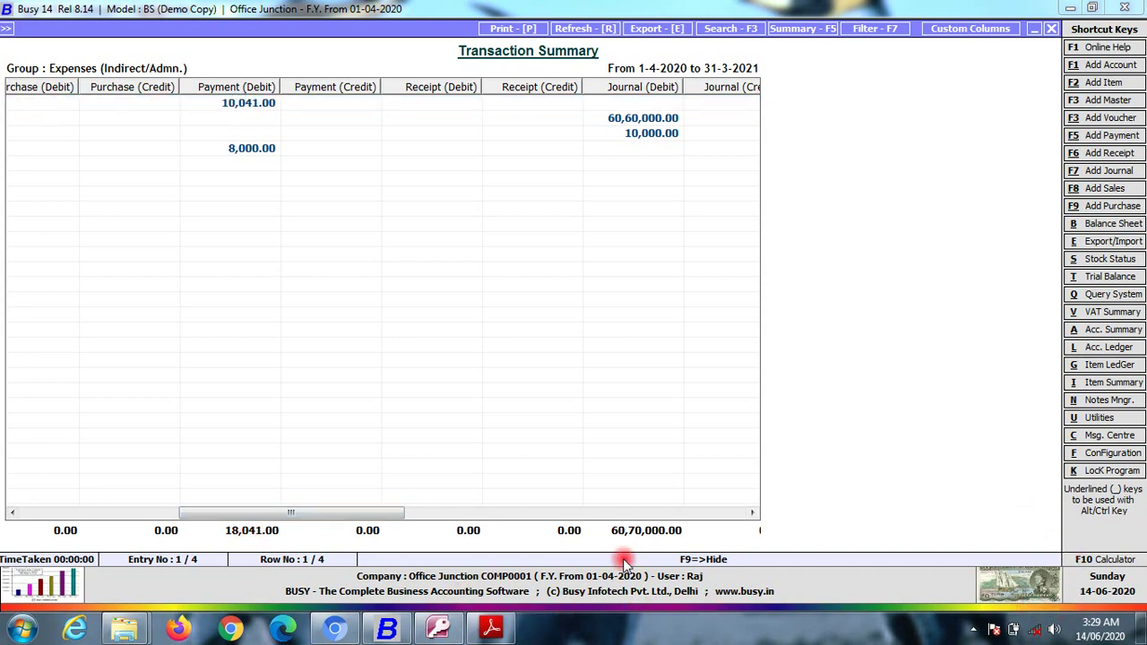
pyautogui.click(490, 627)
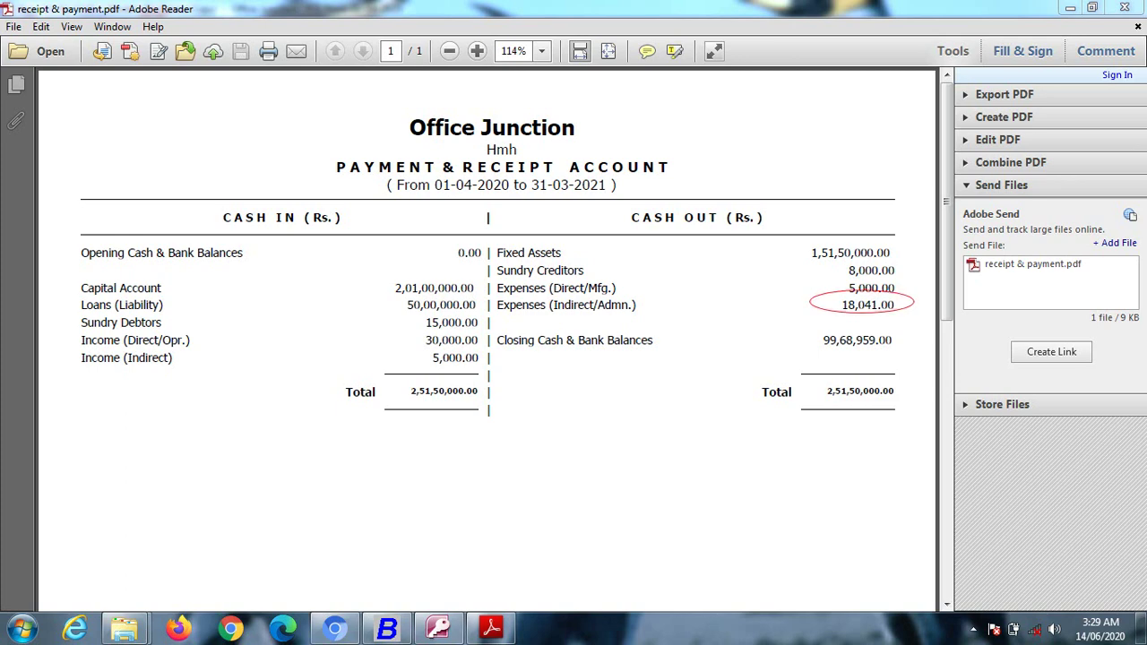
pyautogui.click(387, 628)
pyautogui.click(1080, 610)
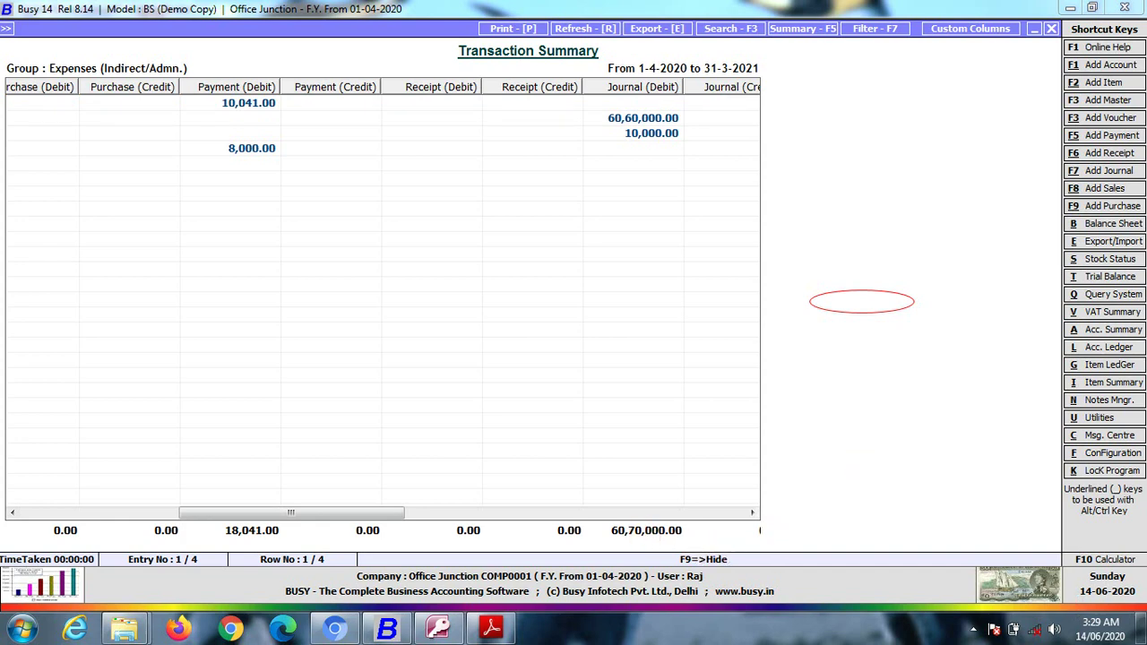
pyautogui.moveTo(231, 538); pyautogui.dragTo(311, 540)
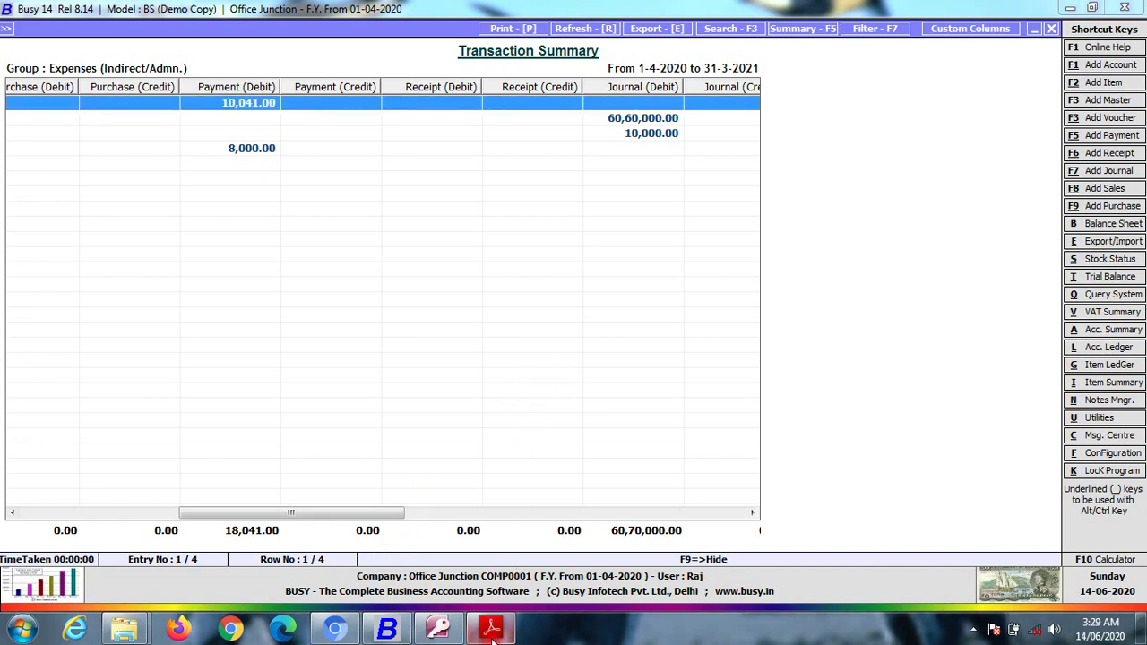
# Check the Closing Cash & Bank Balances line under Cash Out in the PDF and return to Busy.
pyautogui.click(491, 627)
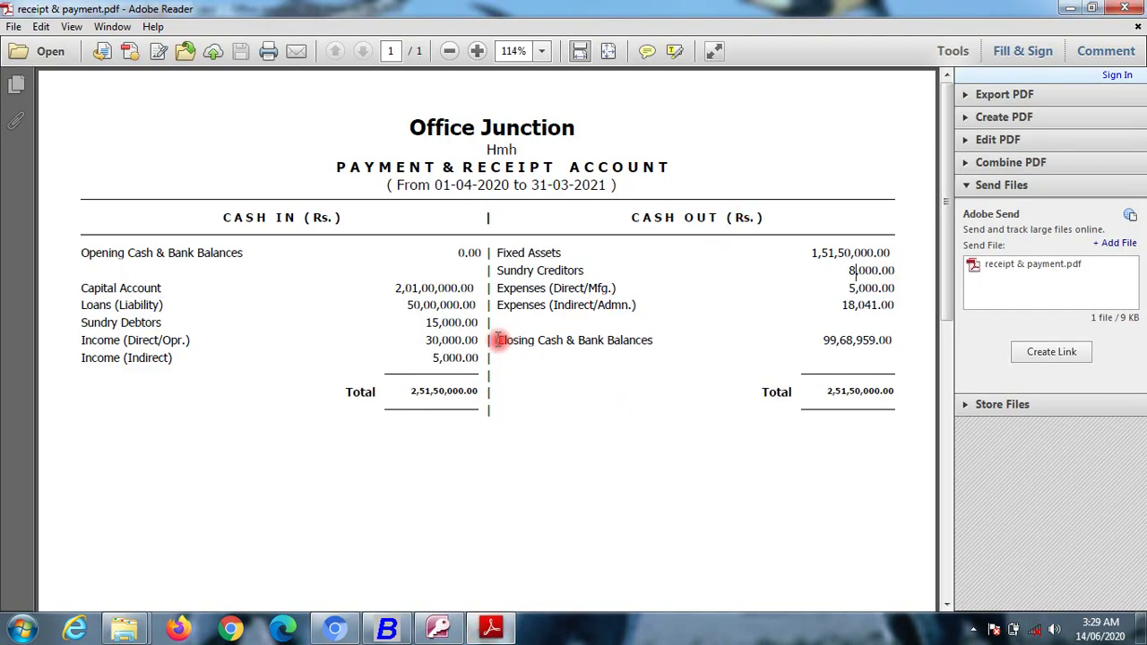
pyautogui.moveTo(500, 342); pyautogui.dragTo(661, 343)
pyautogui.click(387, 627)
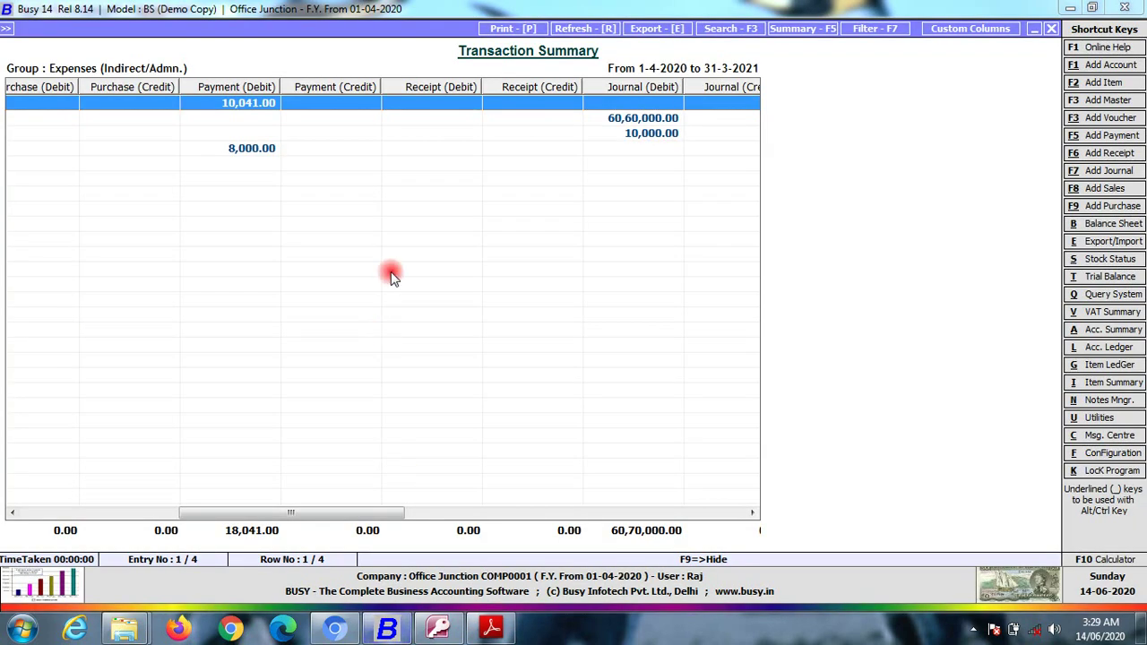
# Generate the group Transaction Summary for Current Assets from 01-04-2020 to 31-03-2021, with accounts shown by Name.
pyautogui.press('Escape')
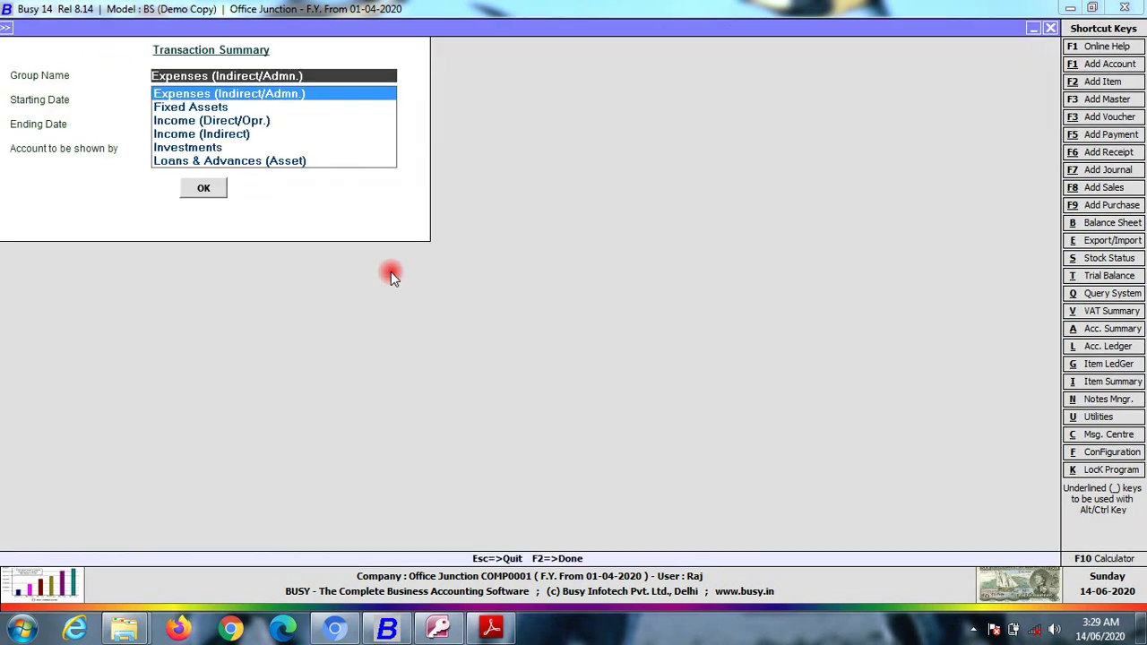
pyautogui.write('cu')
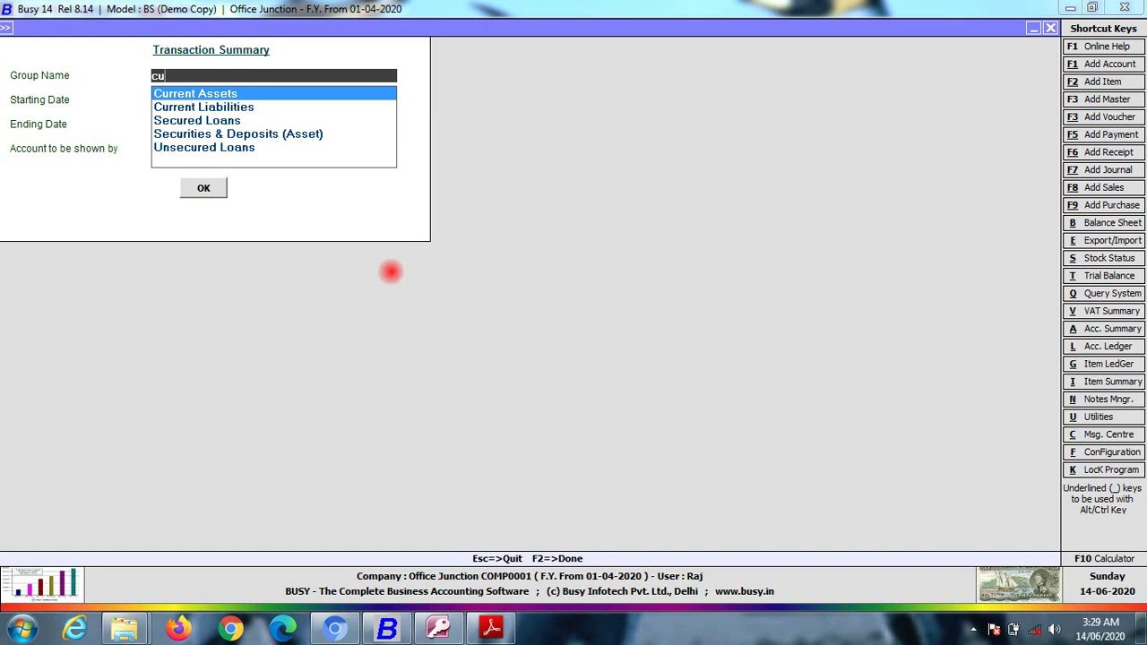
pyautogui.press('Return')
pyautogui.press('Return')
pyautogui.press('Return')
pyautogui.press('Return')
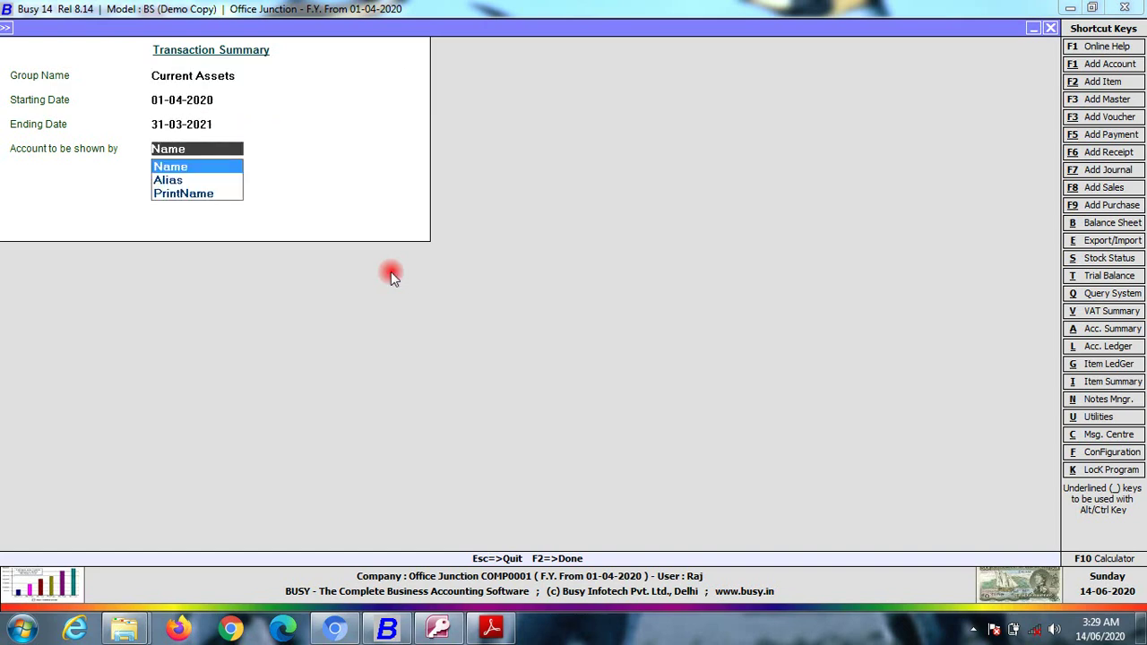
pyautogui.press('F2')
# Examine the Payment and Receipt amounts of the Bank Pnb, Cash and Student accounts in the Current Assets summary.
pyautogui.press('Down')
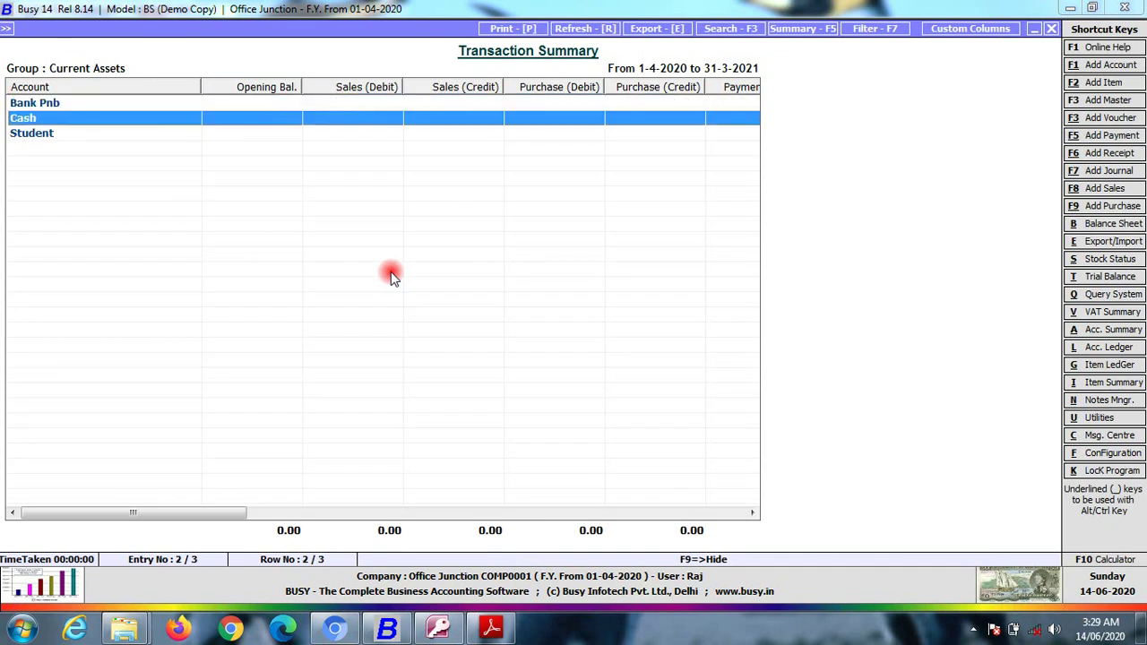
pyautogui.press('Down')
pyautogui.press('Up')
pyautogui.press('Up')
pyautogui.press('Down')
pyautogui.press('Down')
pyautogui.press('Right')
pyautogui.press('Right')
pyautogui.press('Right')
pyautogui.press('Right')
pyautogui.press('Right')
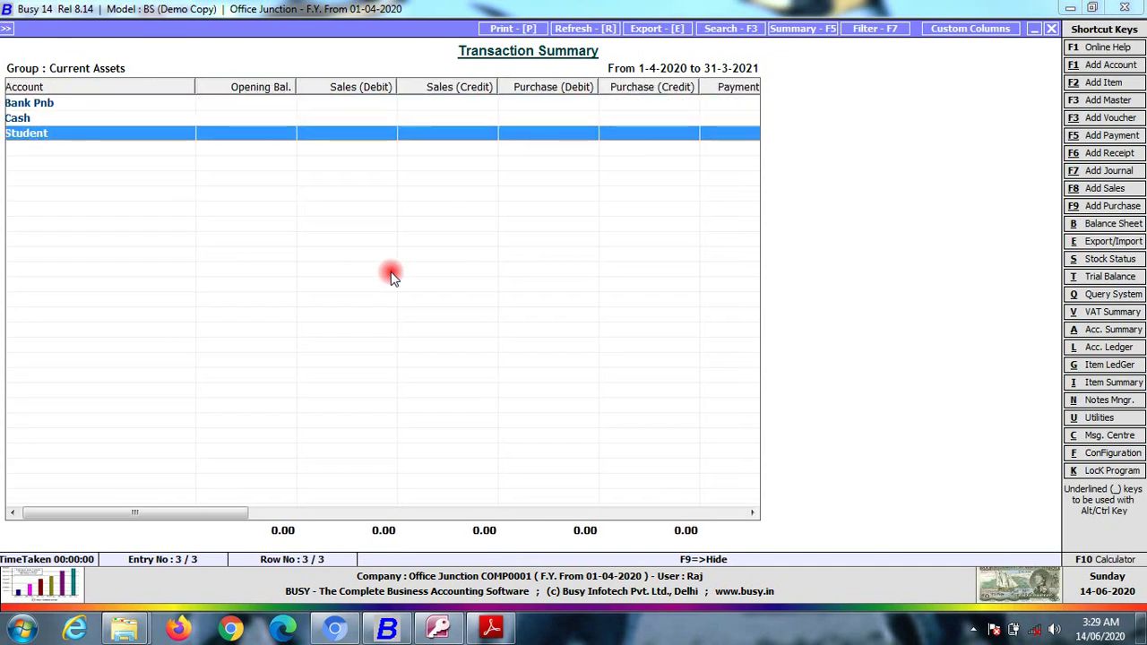
pyautogui.press('Right')
pyautogui.press('Right')
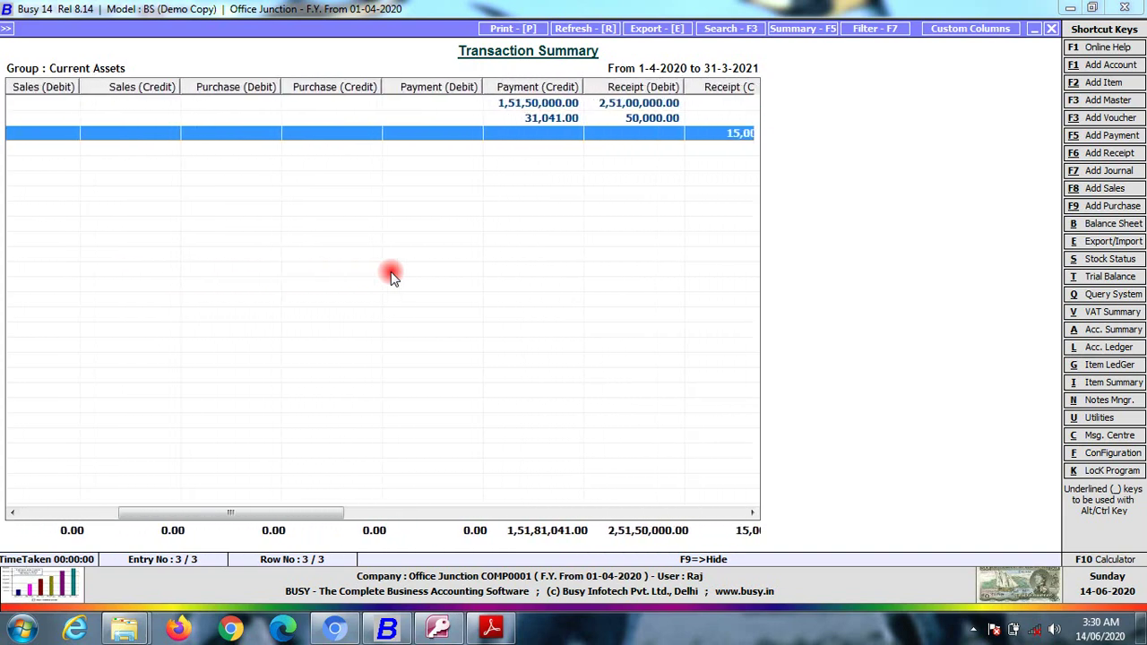
pyautogui.press('Up')
pyautogui.press('Up')
pyautogui.press('Down')
pyautogui.press('Down')
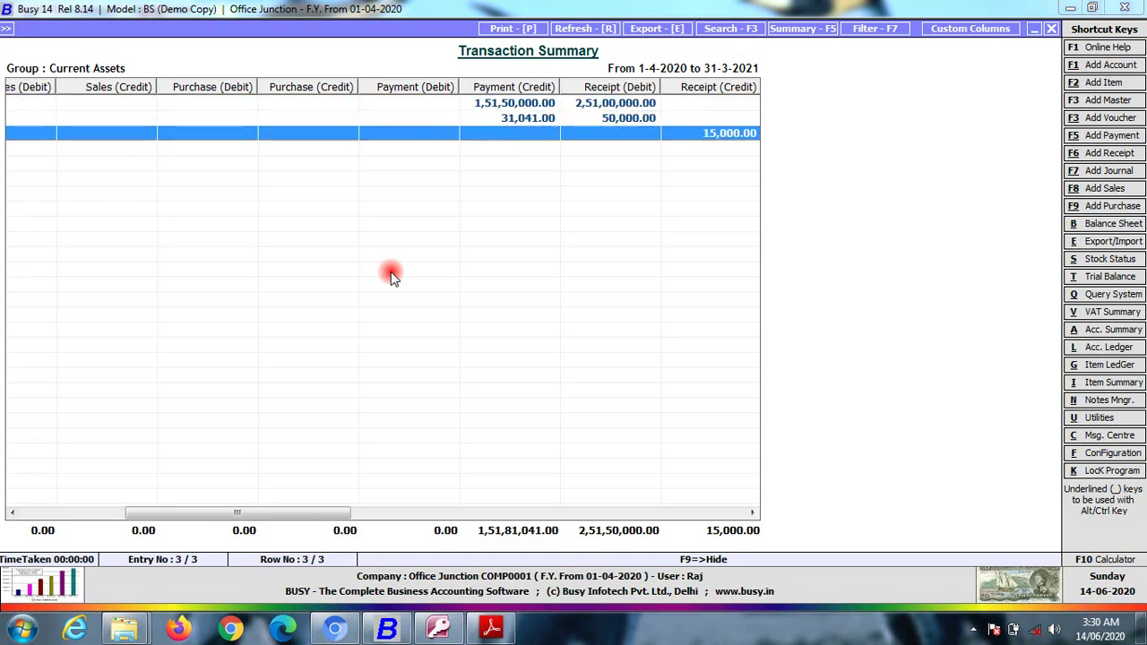
pyautogui.press('Up')
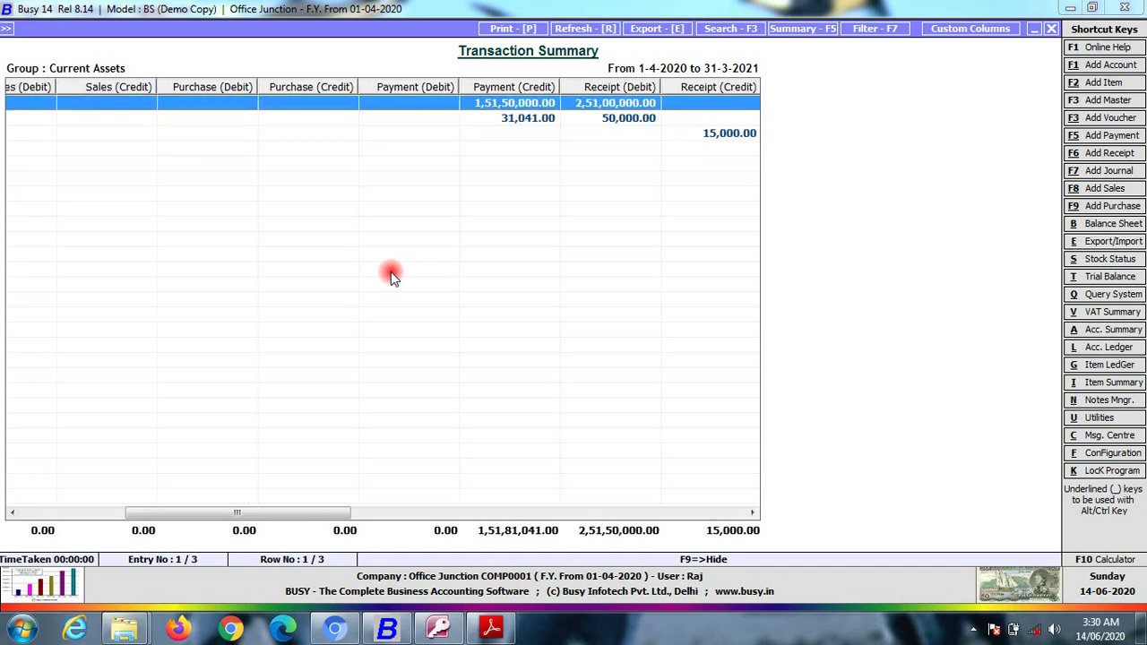
# Review the Current Assets summary across all transaction columns, from the account names through to Closing Bal.
pyautogui.press('Left')
pyautogui.press('Left')
pyautogui.press('Left')
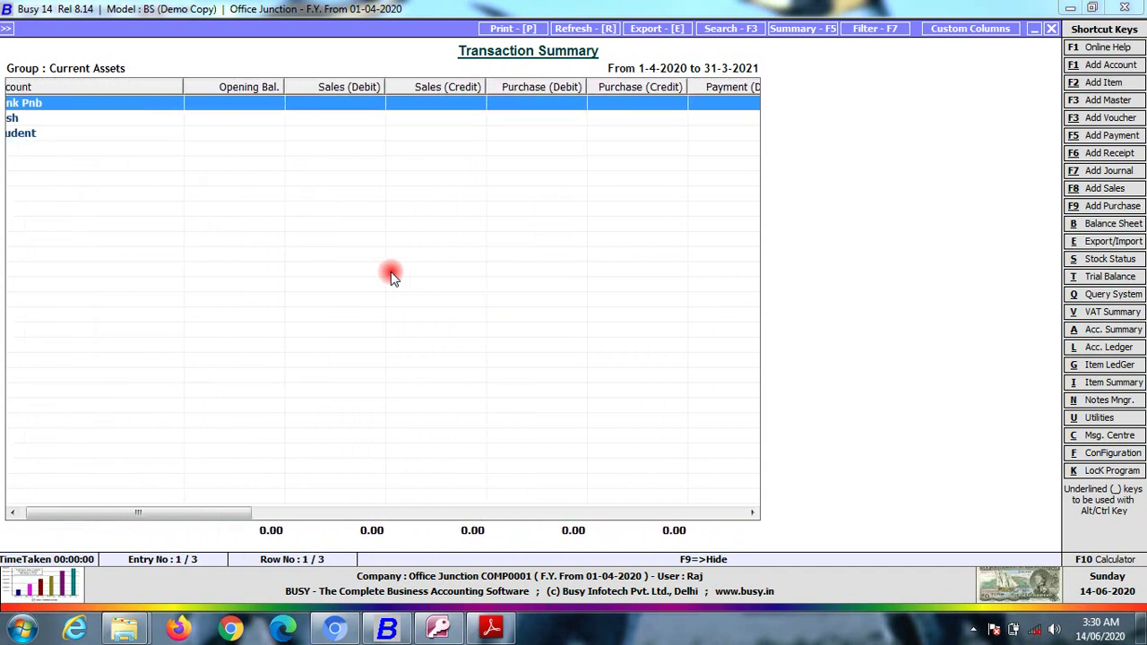
pyautogui.press('Right')
pyautogui.press('Right')
pyautogui.press('Right')
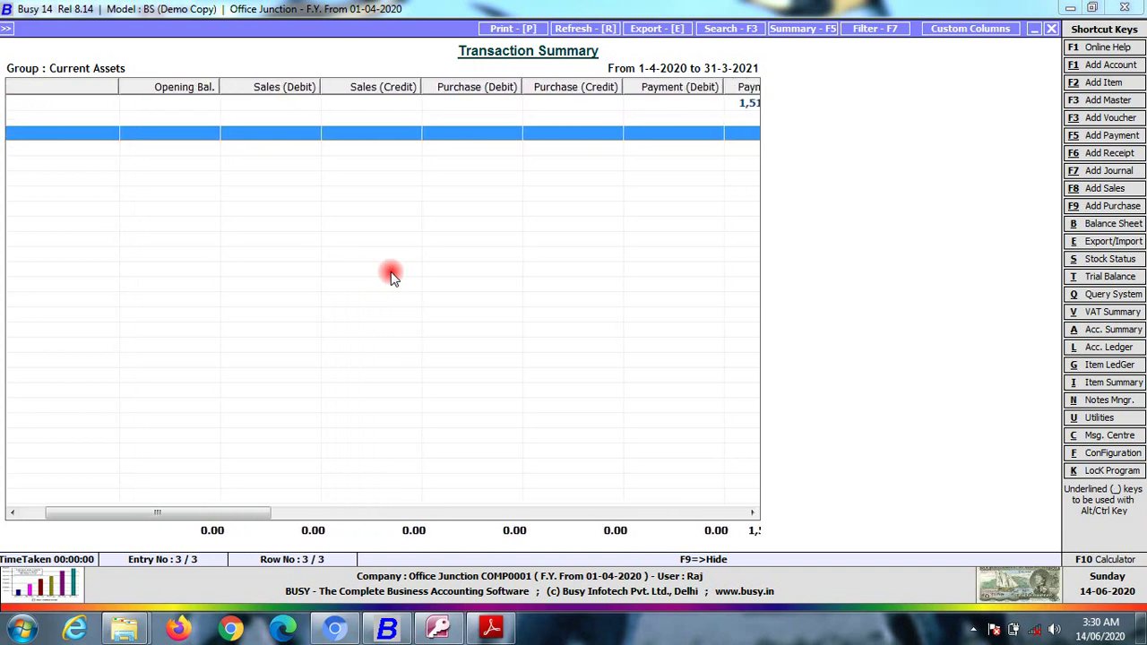
pyautogui.press('Right')
pyautogui.press('Right')
pyautogui.press('Right')
pyautogui.press('Right')
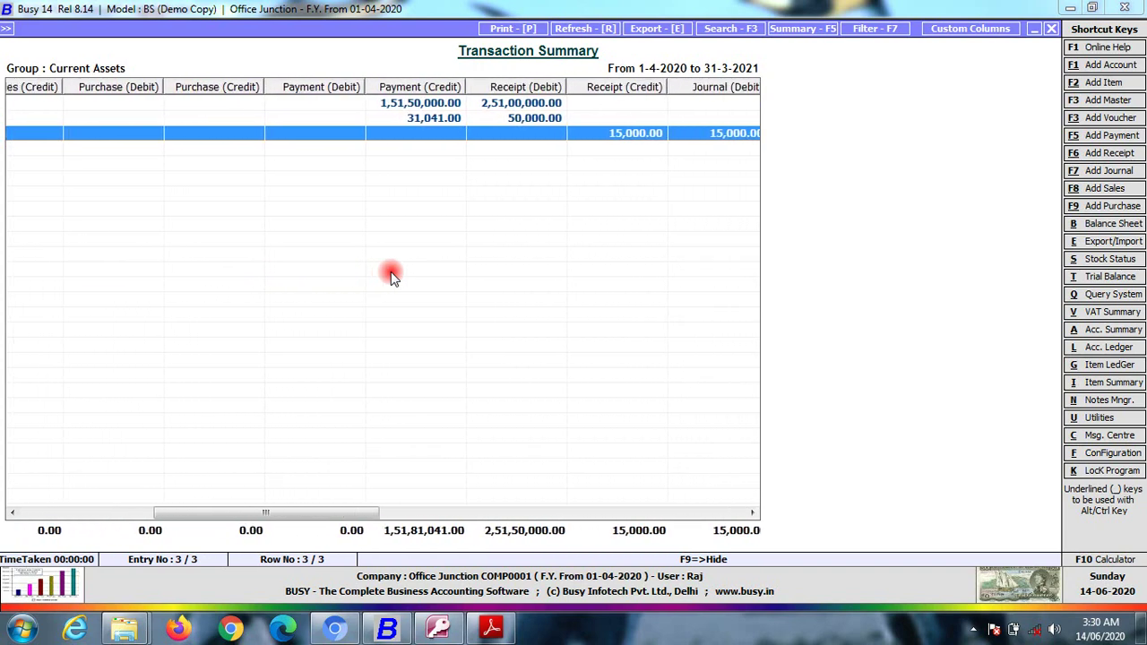
pyautogui.press('Right')
pyautogui.press('Right')
pyautogui.press('Right')
pyautogui.press('Right')
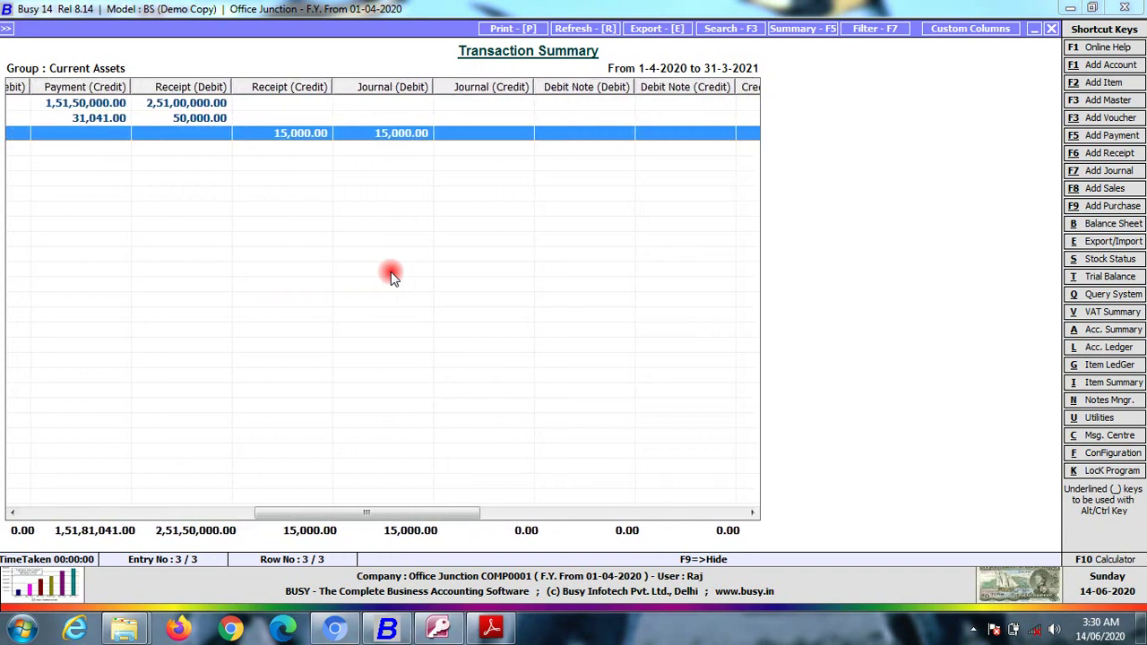
pyautogui.press('Right')
pyautogui.press('Right')
pyautogui.press('Right')
pyautogui.press('Right')
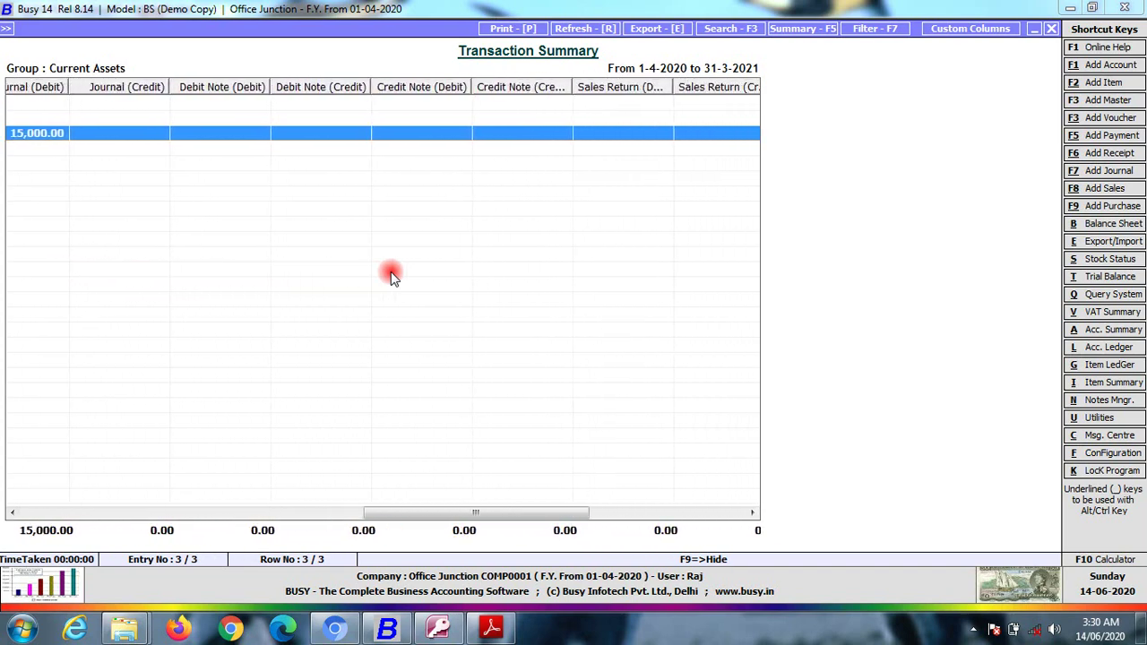
pyautogui.press('Right')
pyautogui.press('Right')
pyautogui.press('Right')
pyautogui.press('Right')
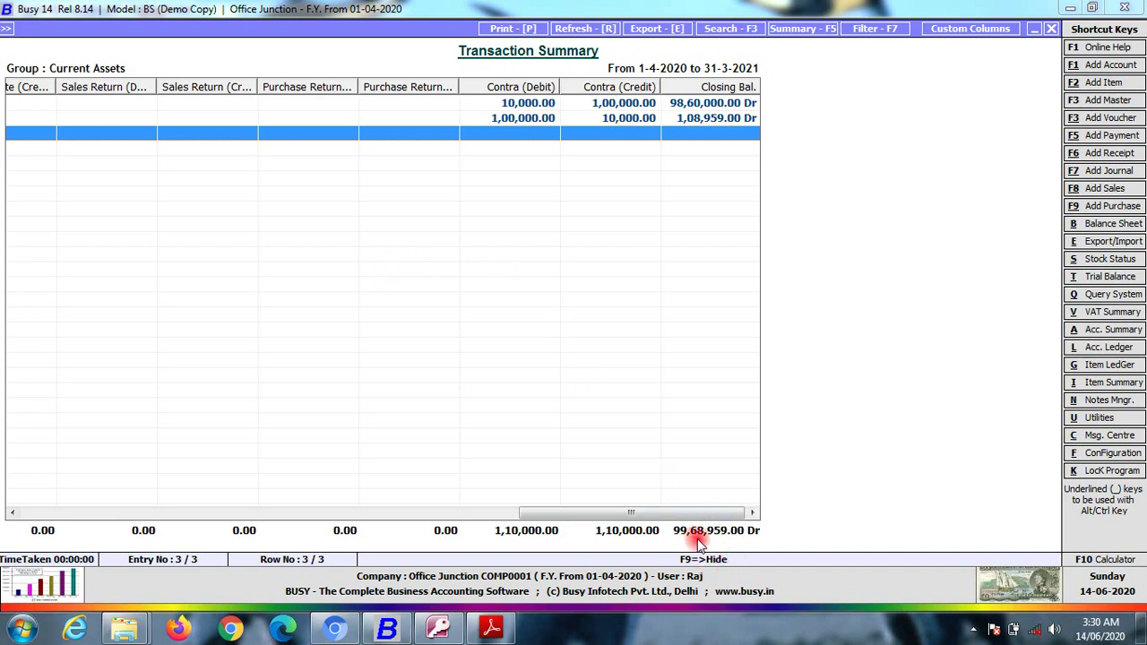
# Compare the Closing Bal. total in the Current Assets summary with the Closing Cash & Bank Balances amount in the PDF.
pyautogui.click(488, 630)
pyautogui.click(825, 340)
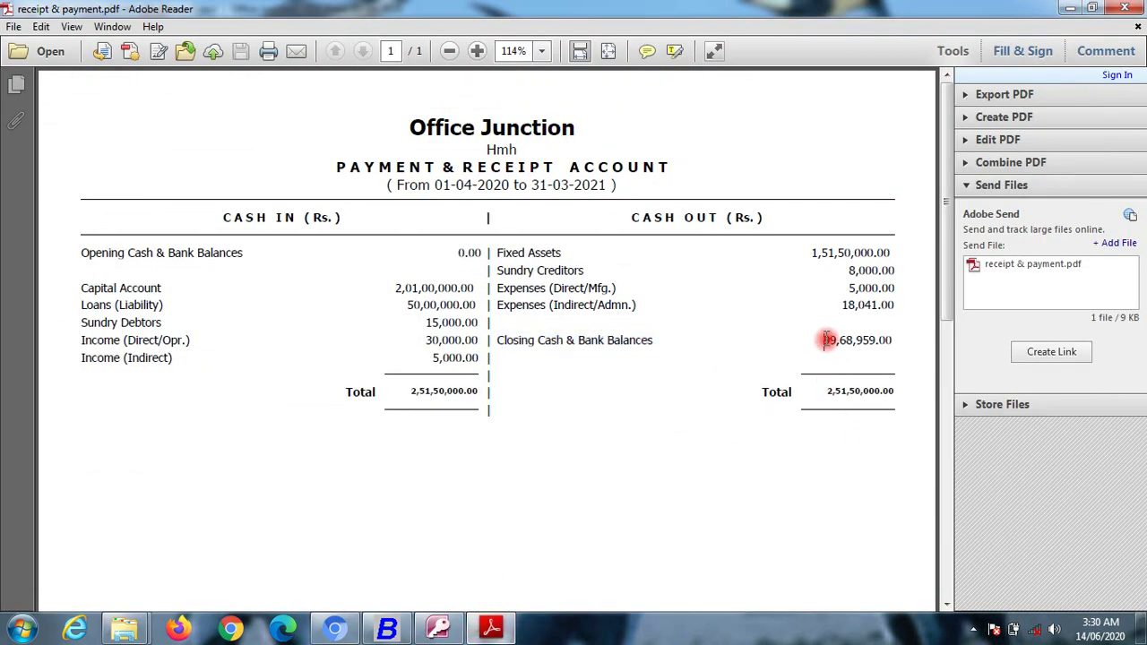
pyautogui.moveTo(825, 340); pyautogui.dragTo(893, 340)
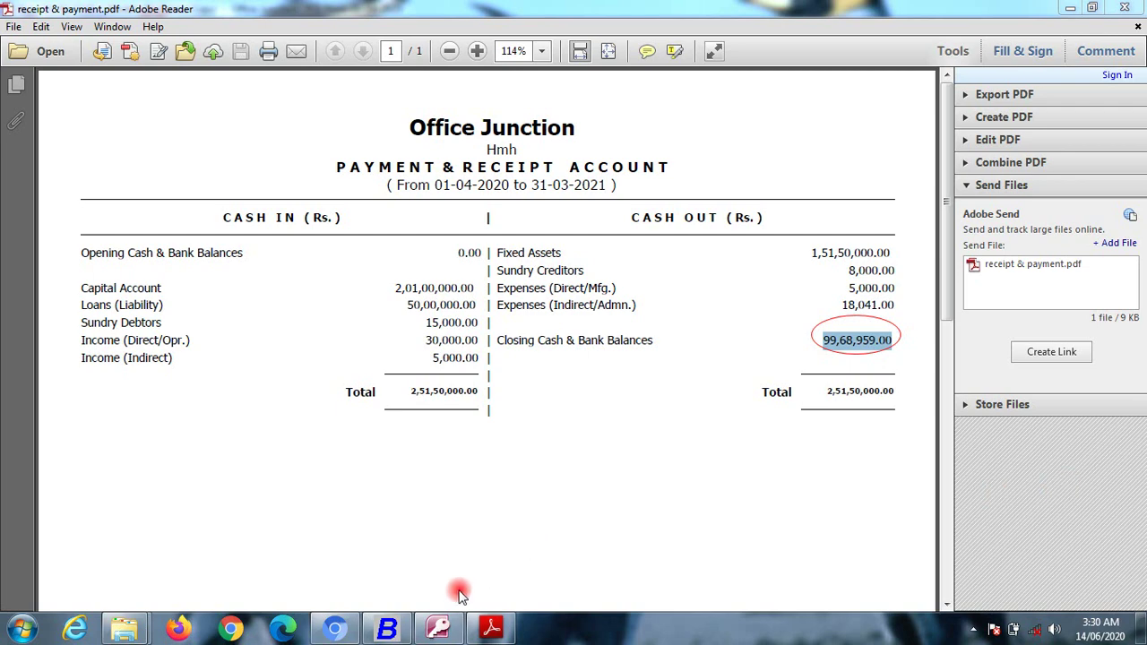
pyautogui.click(387, 627)
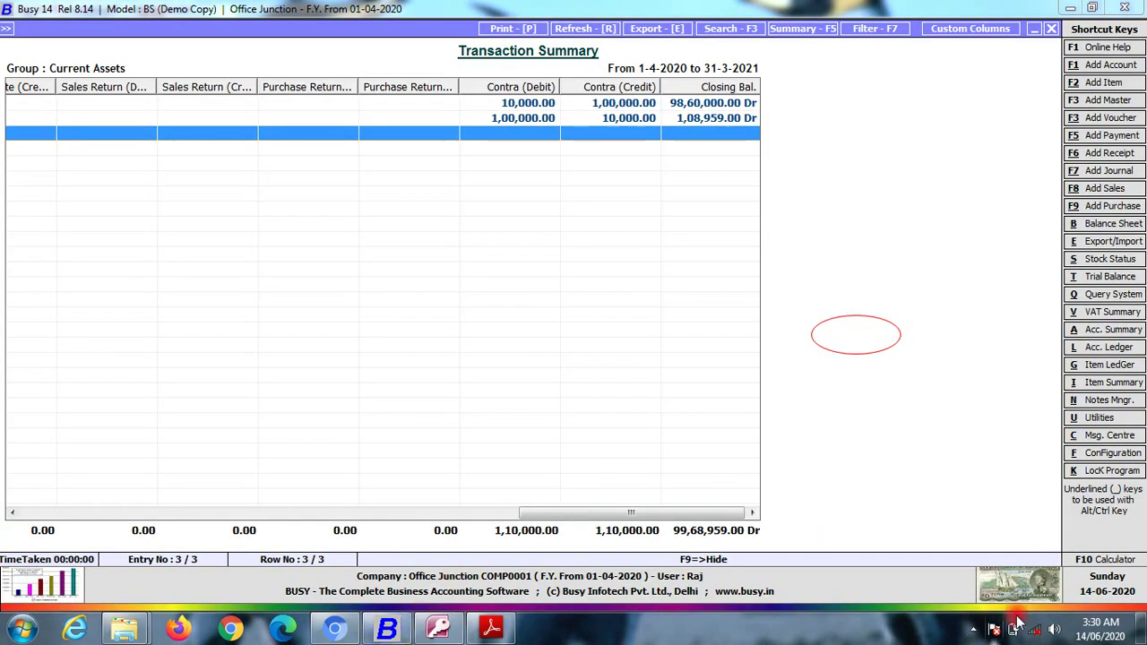
pyautogui.click(1081, 612)
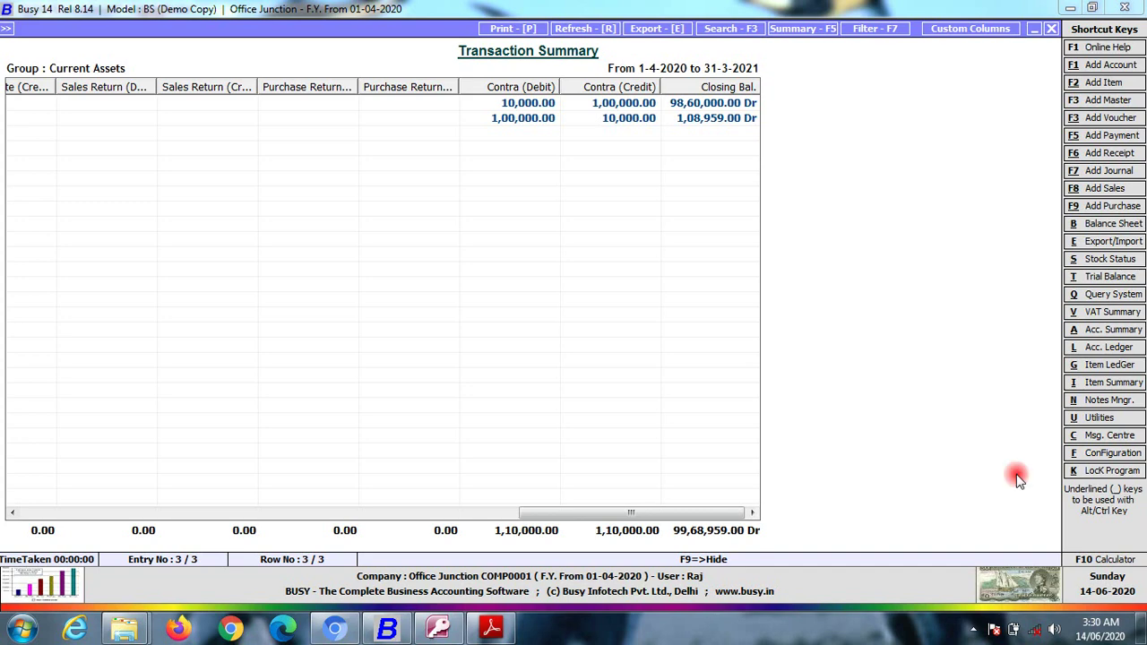
# Compare the Cash In total with the Cash Out total in the Payment & Receipt Account PDF.
pyautogui.click(504, 633)
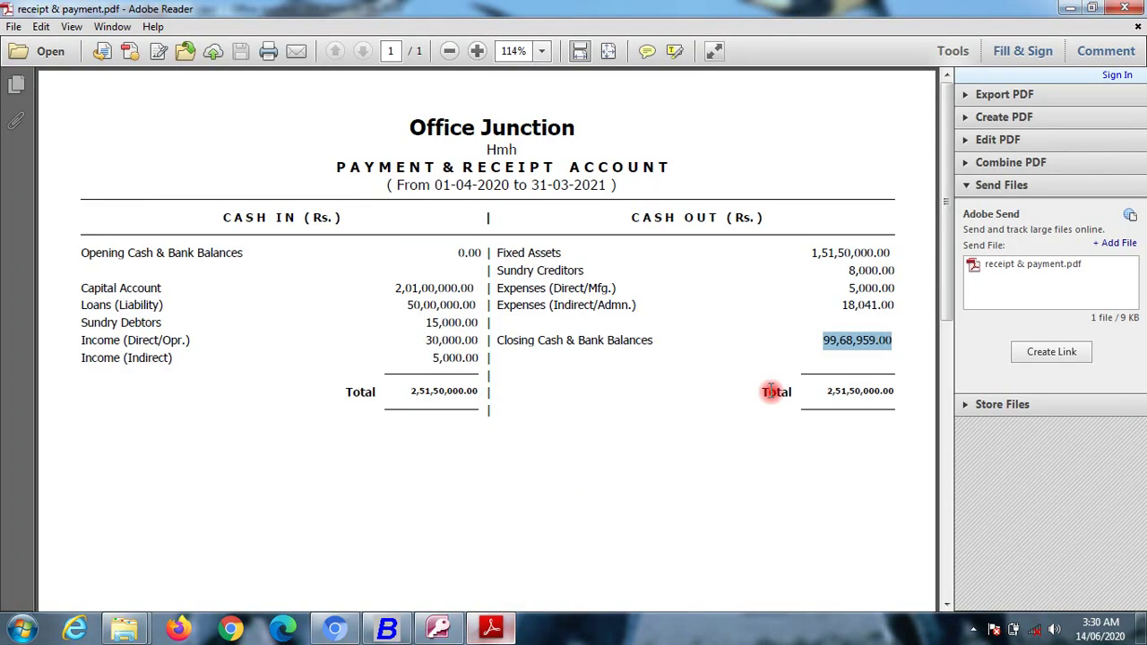
pyautogui.click(419, 391)
pyautogui.moveTo(419, 391); pyautogui.dragTo(486, 392)
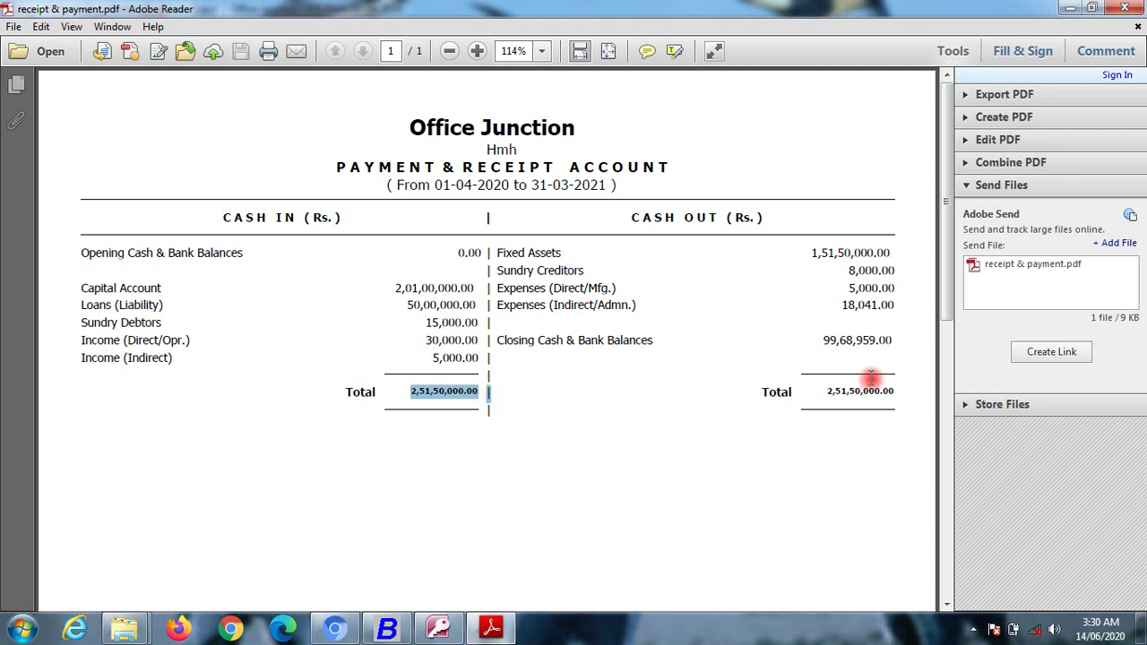
pyautogui.moveTo(817, 395); pyautogui.dragTo(894, 403)
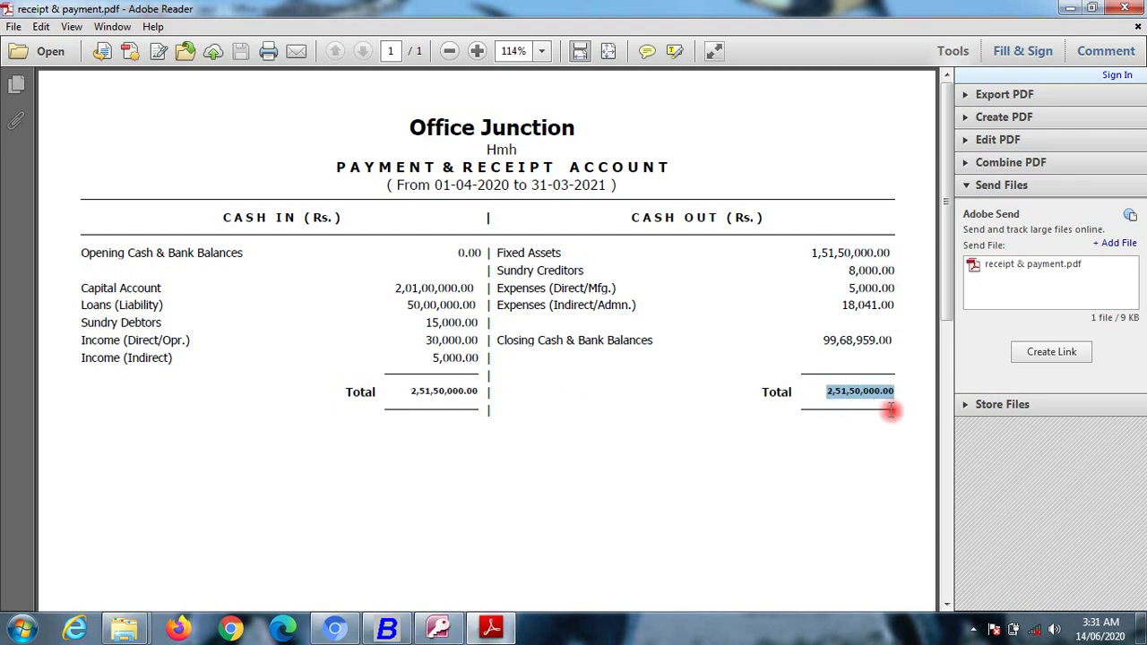